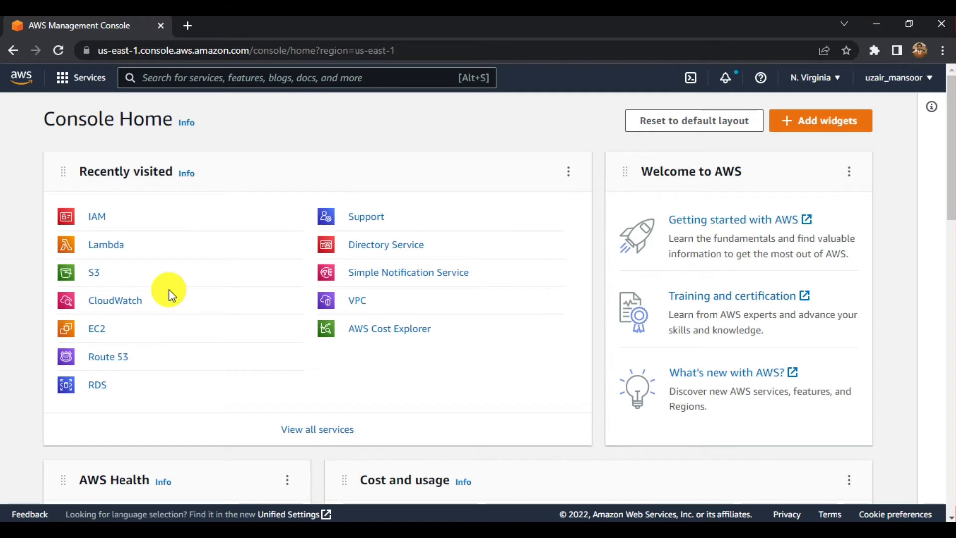
- Open IAM from the Security, Identity, & Compliance category of the Services menu
click(90, 79)
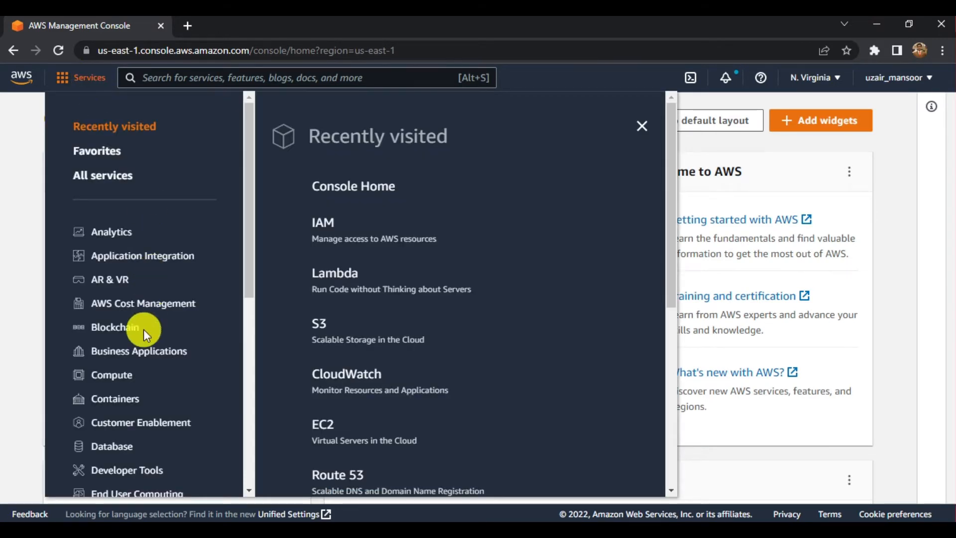
scroll(144, 329, down, 2)
scroll(144, 332, down, 3)
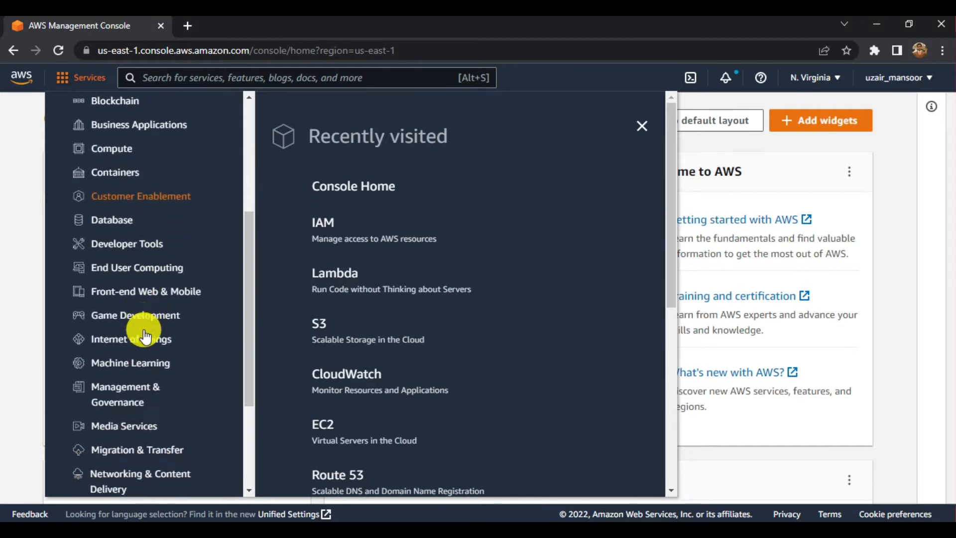
scroll(145, 336, down, 3)
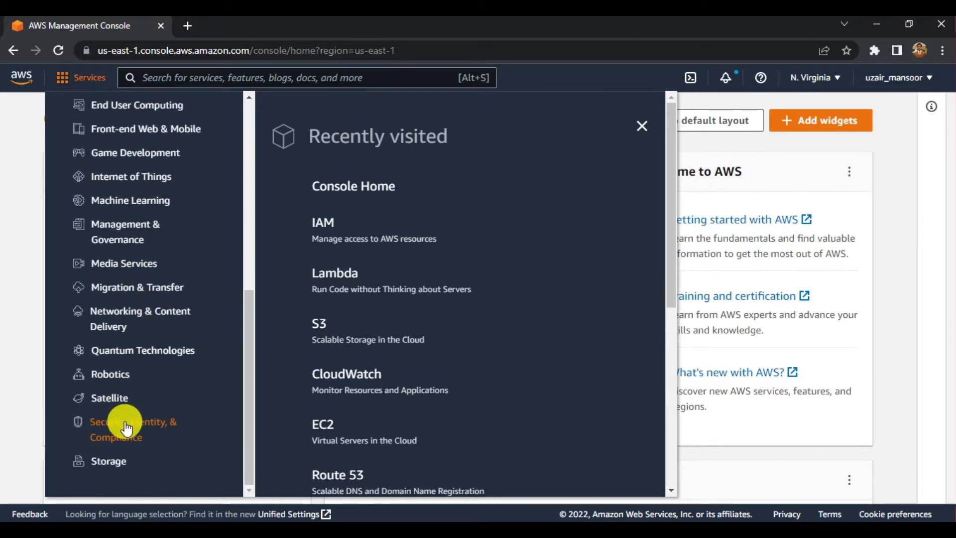
click(126, 427)
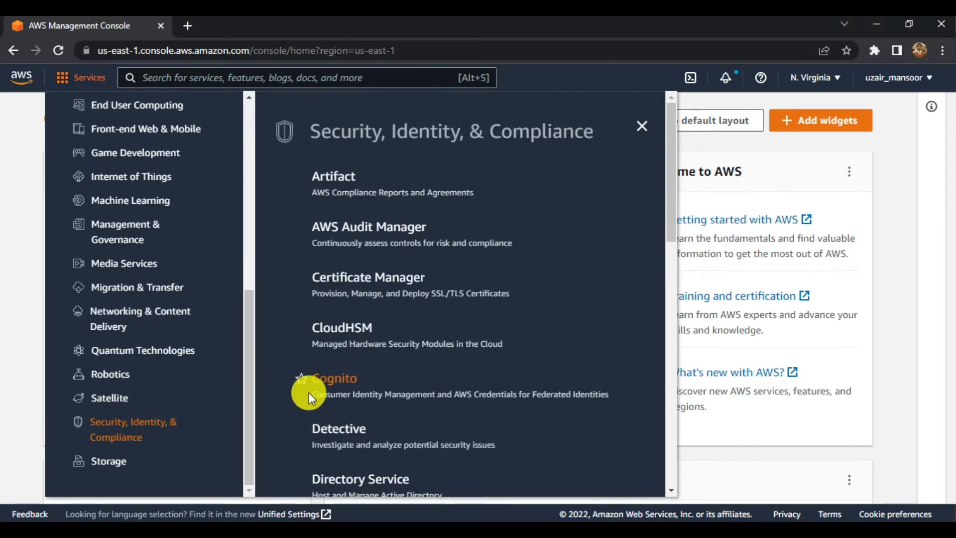
scroll(428, 349, down, 5)
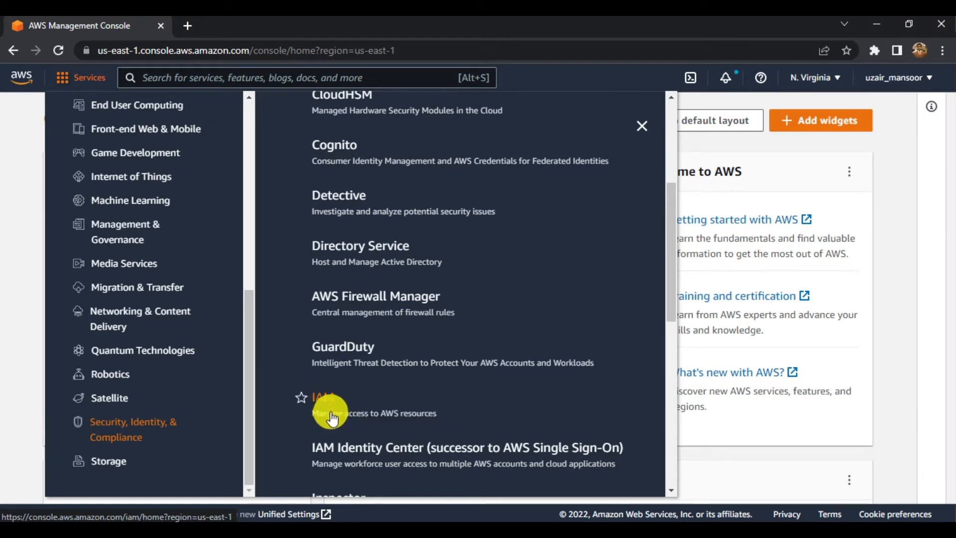
click(327, 398)
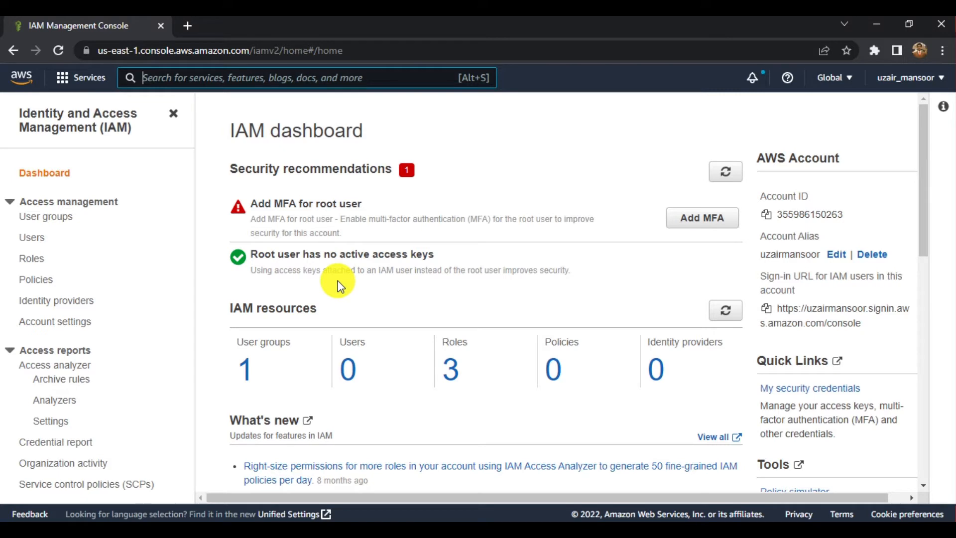
scroll(339, 283, down, 1)
scroll(279, 328, up, 1)
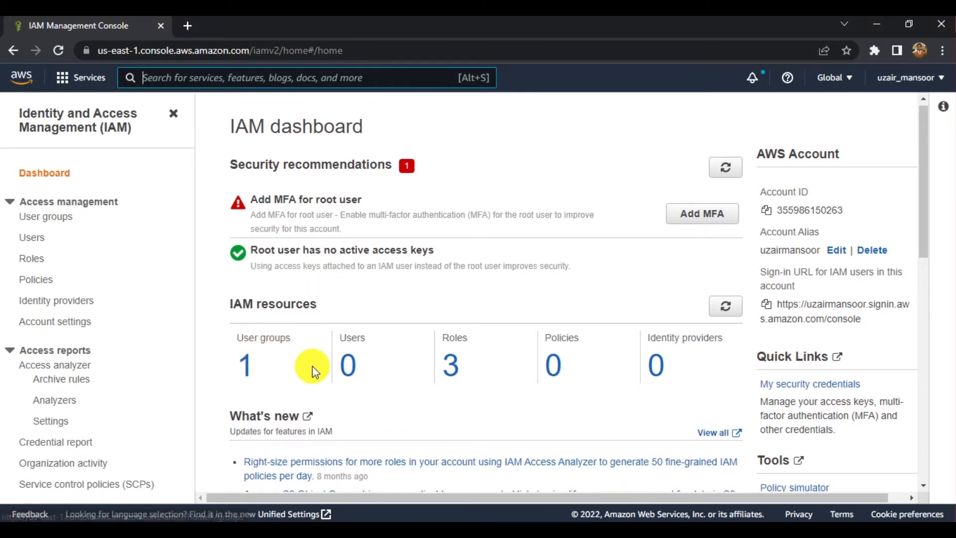
- Delete the CloudTeam group by pasting its name as confirmation, then return to Dashboard
click(66, 217)
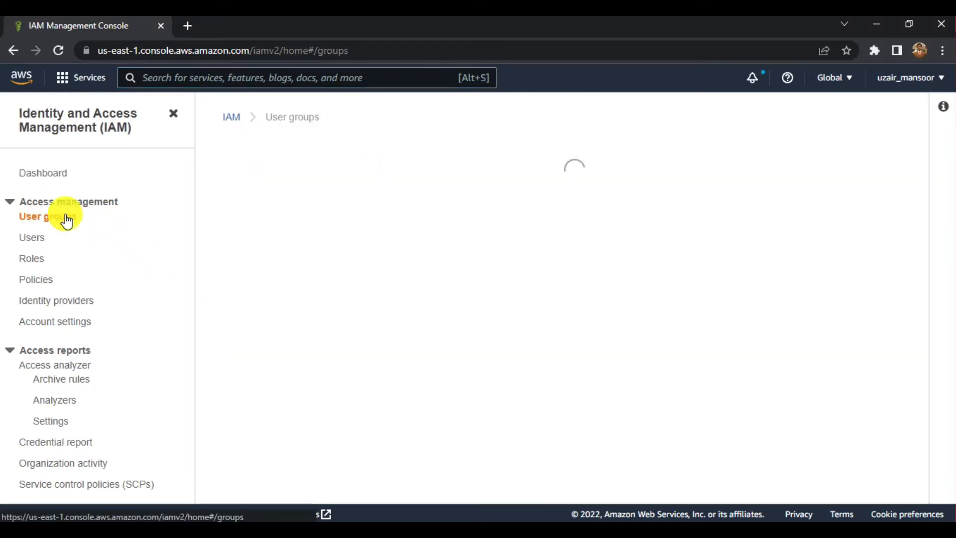
click(242, 282)
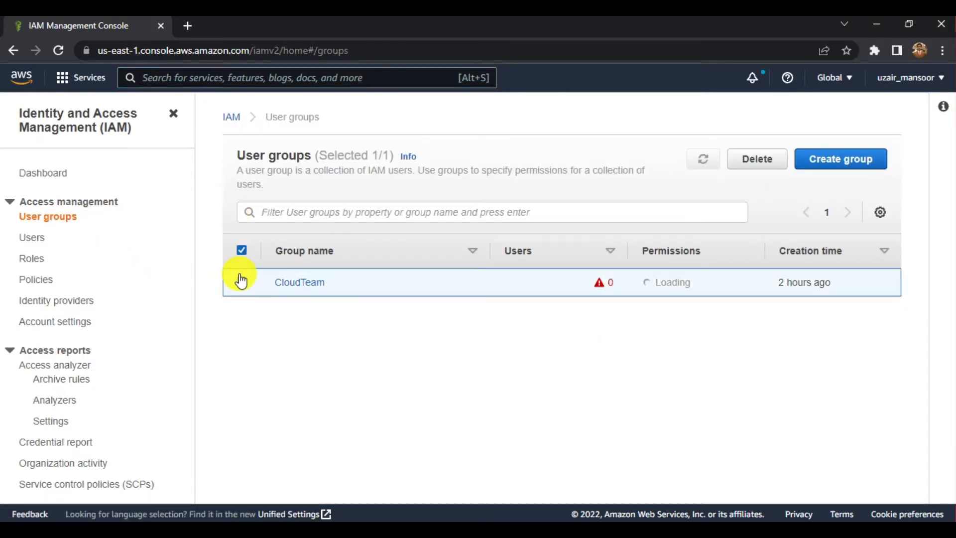
click(757, 160)
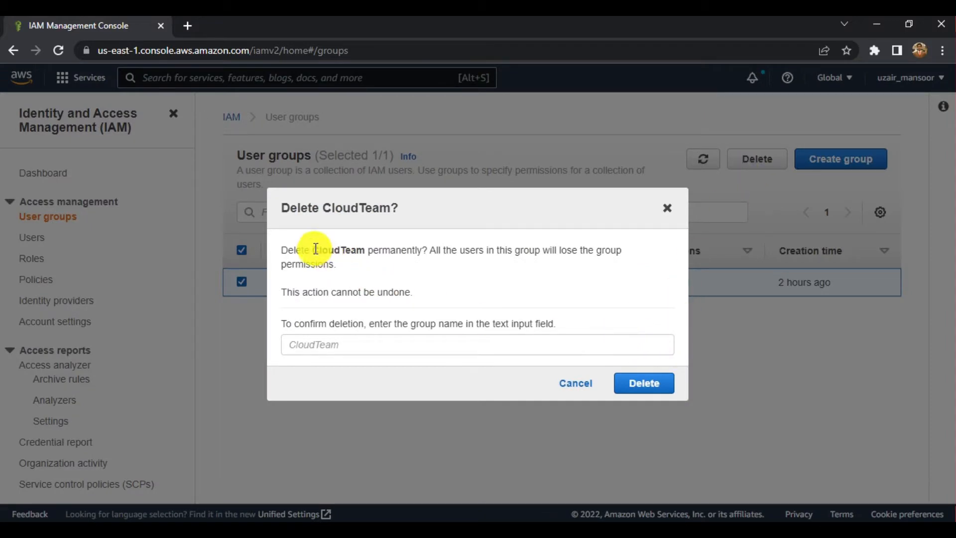
drag(313, 251, 363, 252)
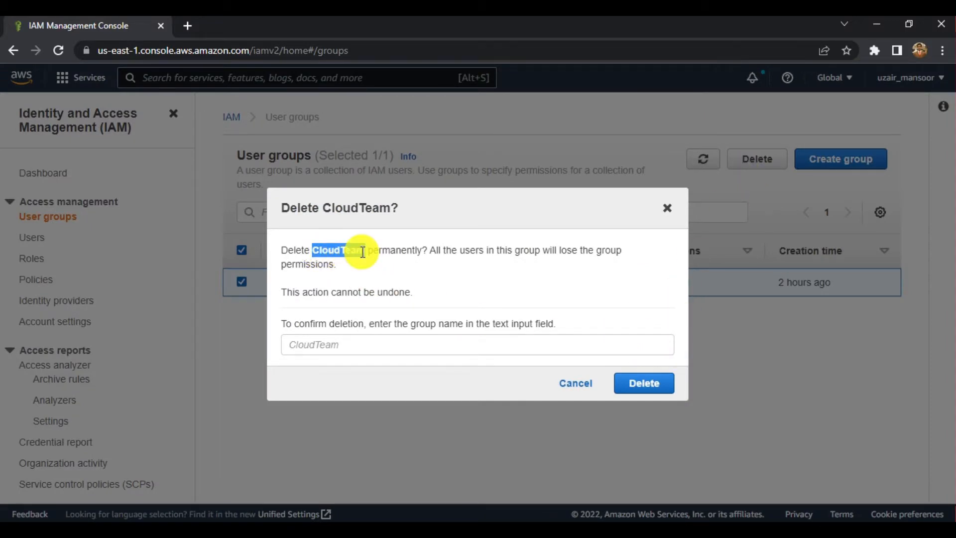
key(ctrl+c)
click(335, 344)
key(ctrl+v)
click(636, 382)
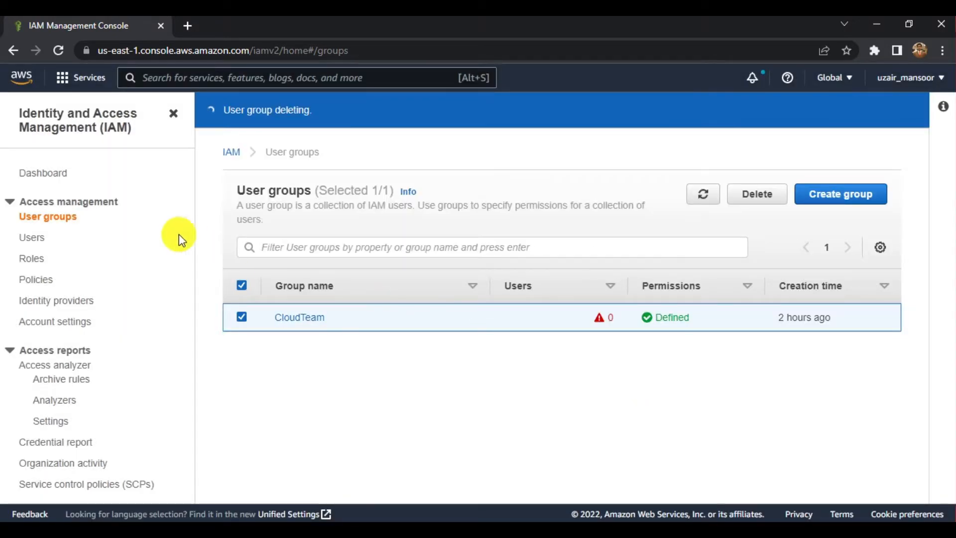
click(38, 172)
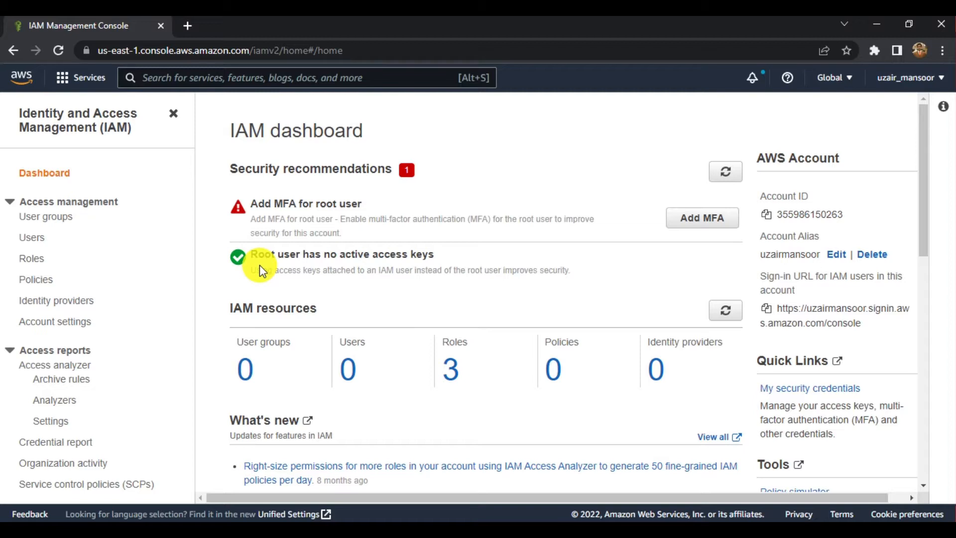
- Follow the Add MFA recommendation to the root user's Multi-factor authentication credentials section
drag(255, 208, 363, 203)
click(352, 202)
click(689, 218)
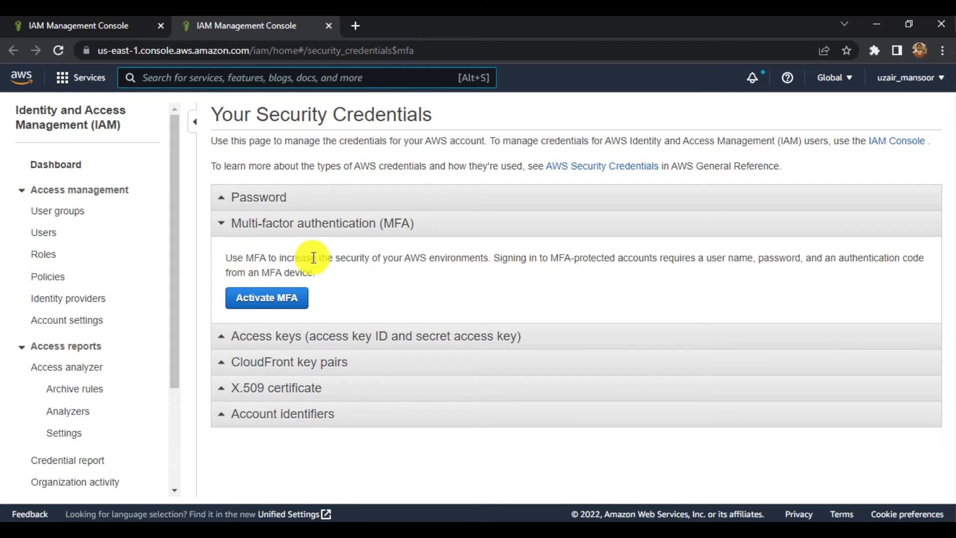
drag(337, 257, 437, 257)
click(437, 257)
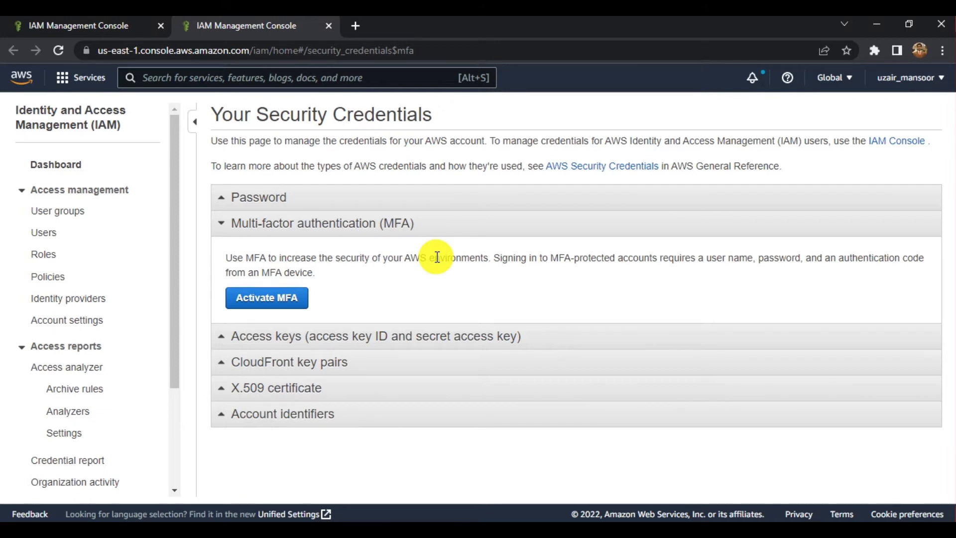
- Activate a Virtual MFA device for the root account and show its QR code
click(291, 295)
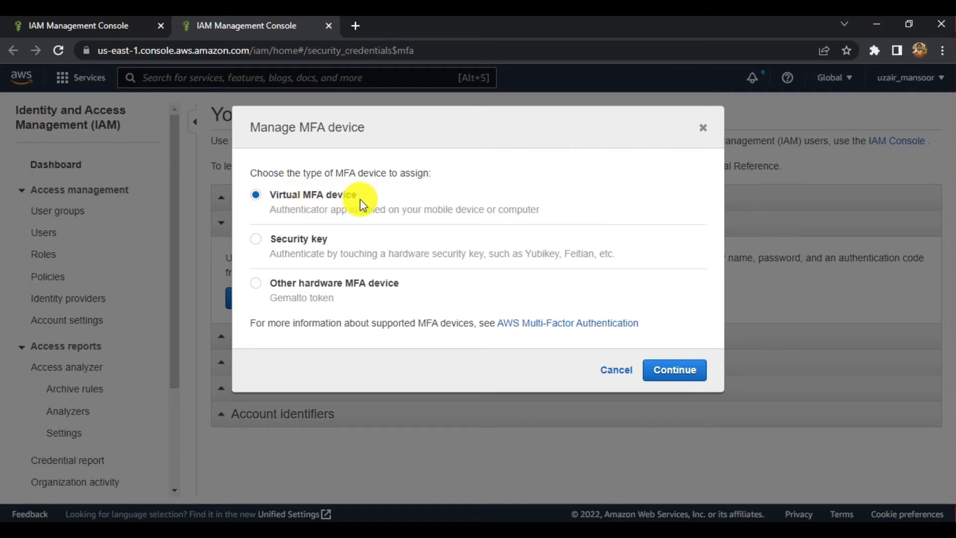
click(674, 370)
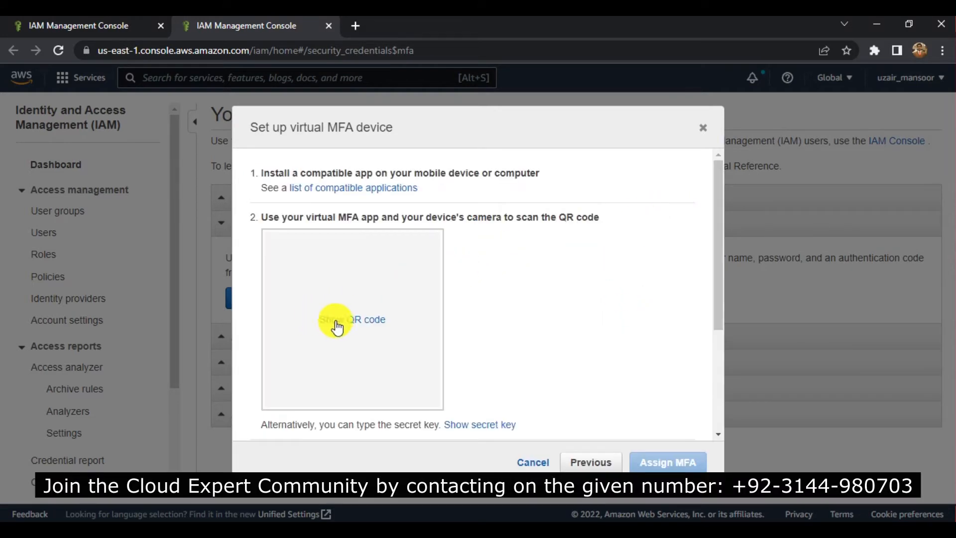
click(349, 322)
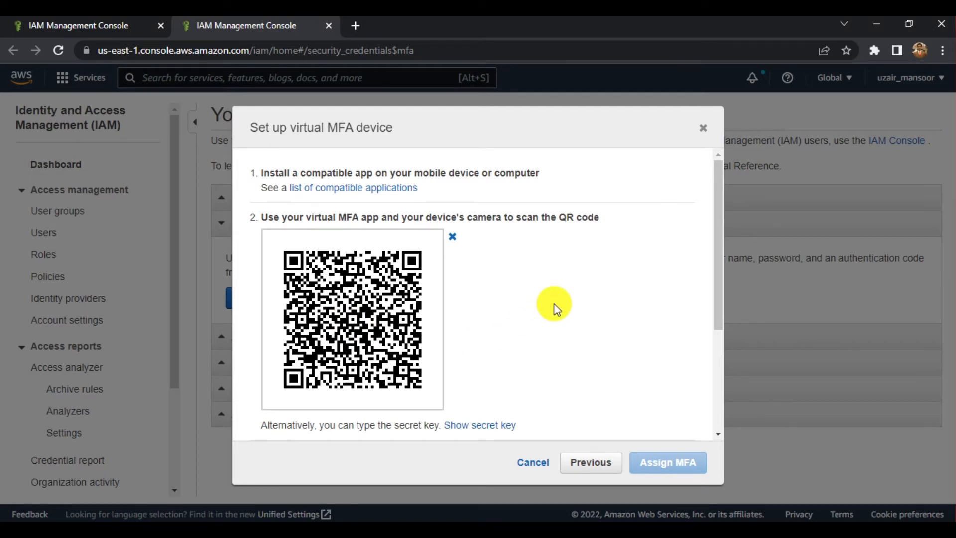
scroll(548, 313, down, 3)
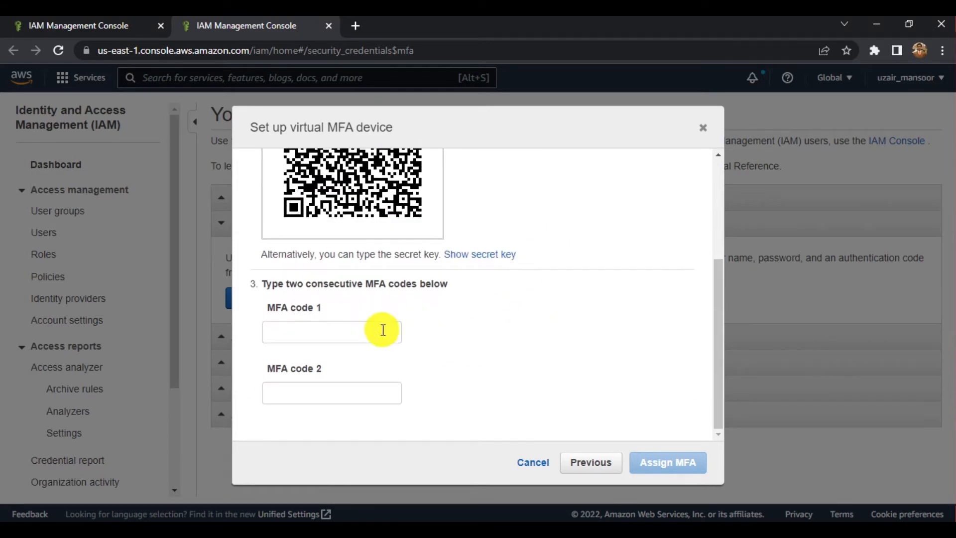
- Enter two consecutive authenticator codes, assign the virtual MFA device and close the success message
click(331, 329)
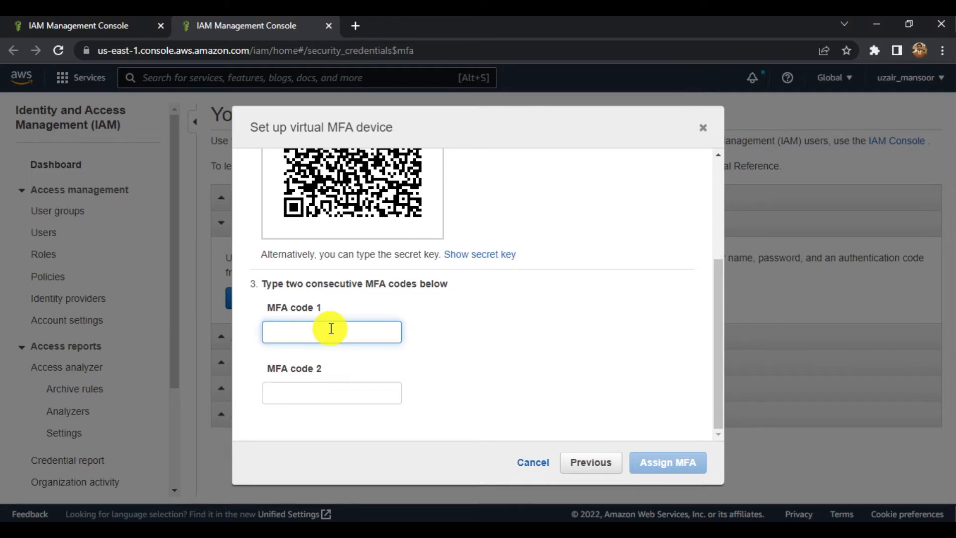
key(ctrl+v)
click(321, 387)
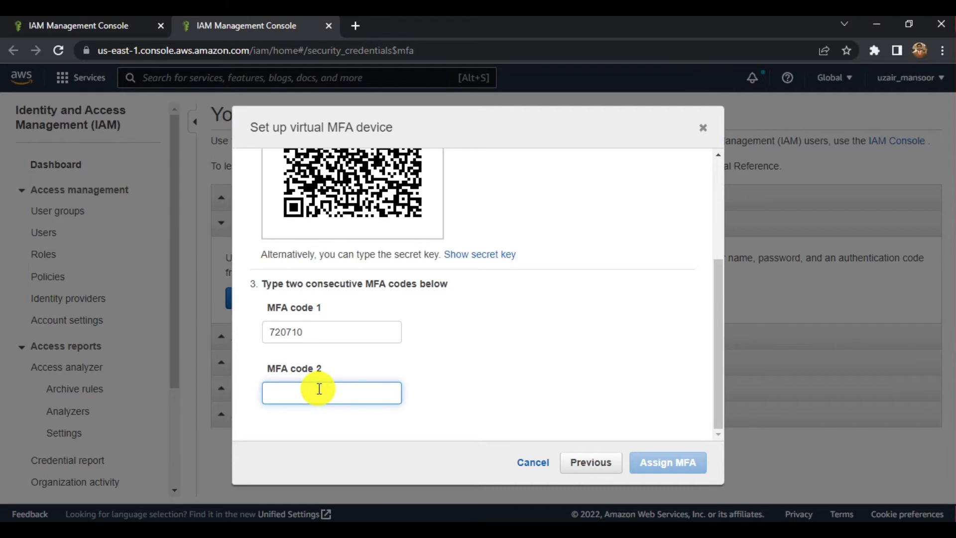
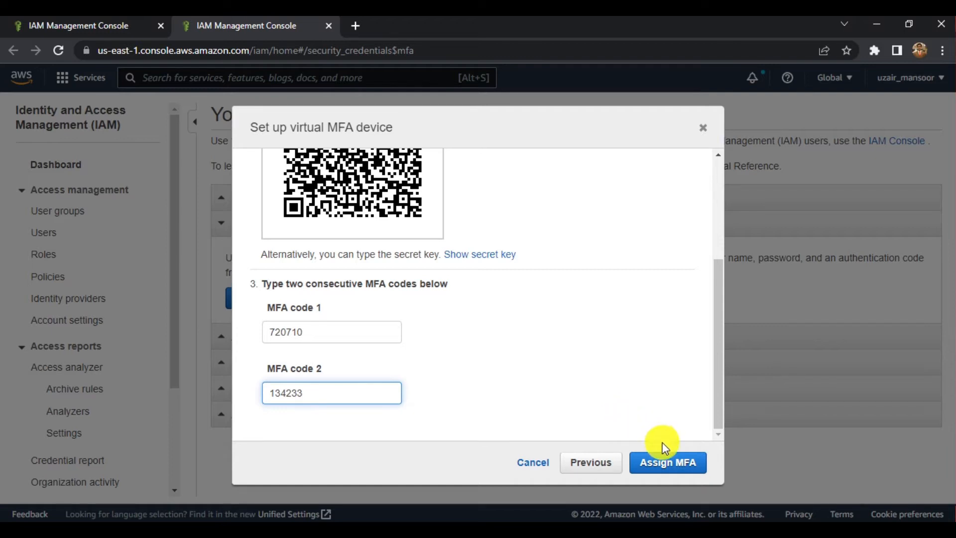
click(665, 465)
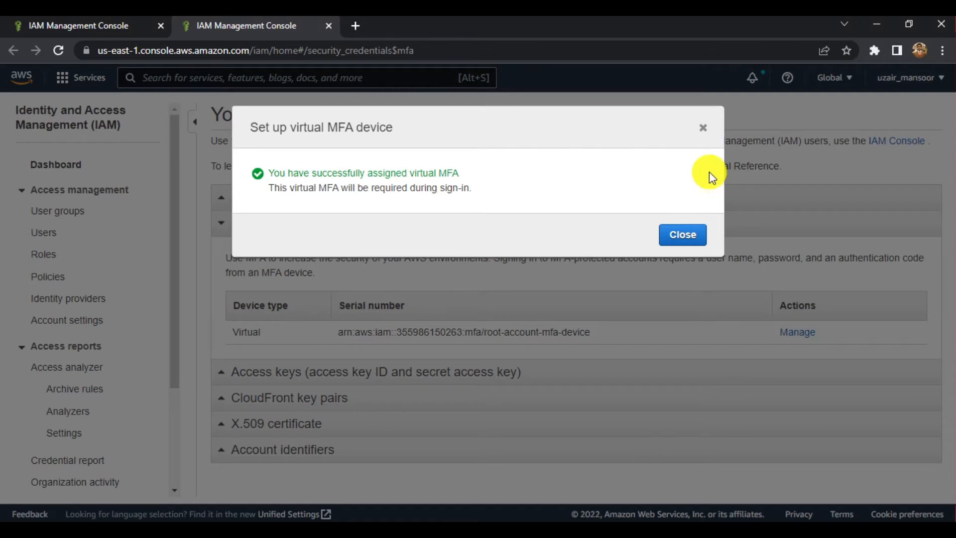
click(679, 236)
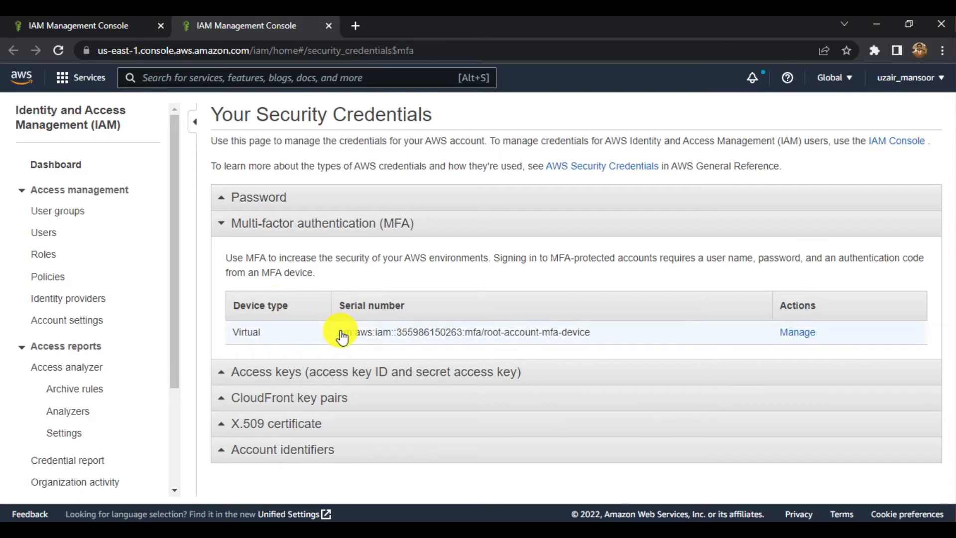
- Cancel removing the MFA device and reopen the IAM dashboard showing Root user has MFA
click(803, 334)
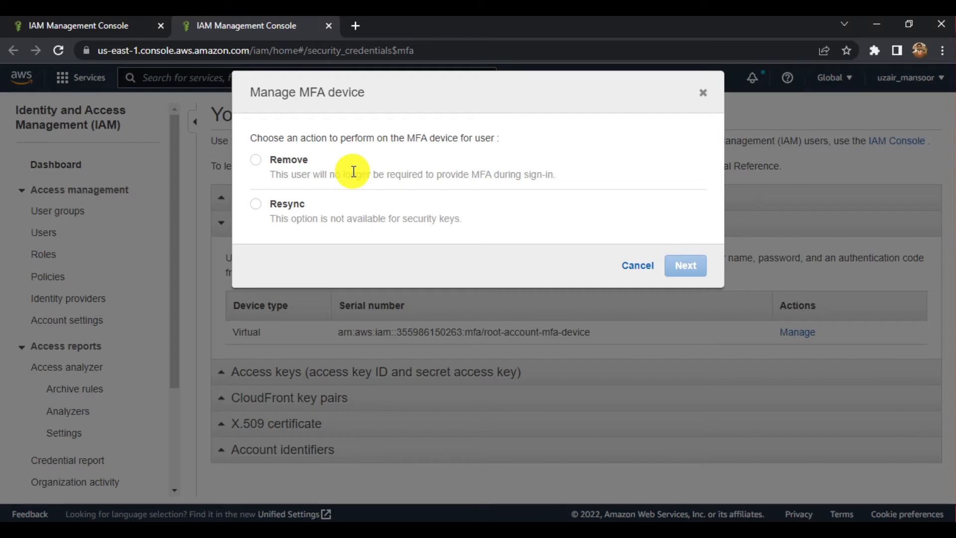
click(256, 160)
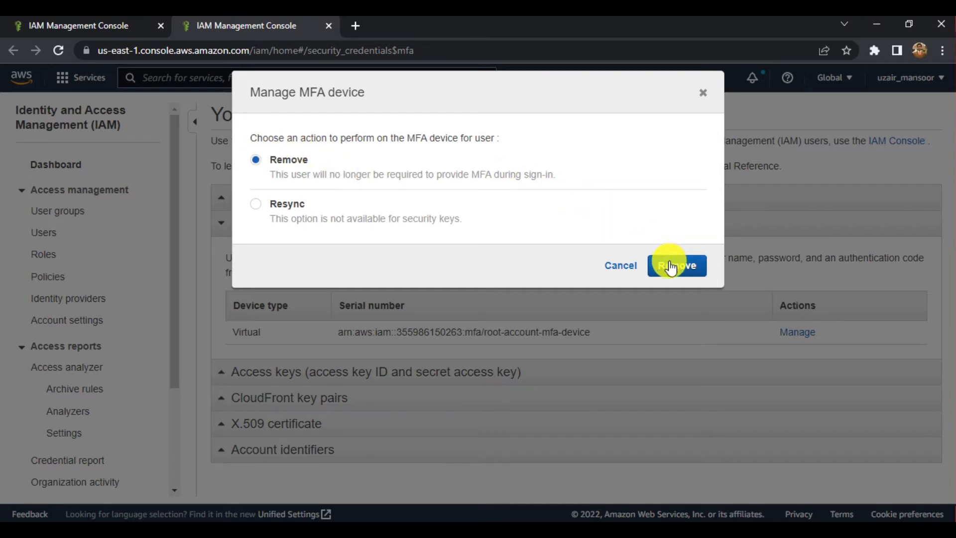
click(631, 271)
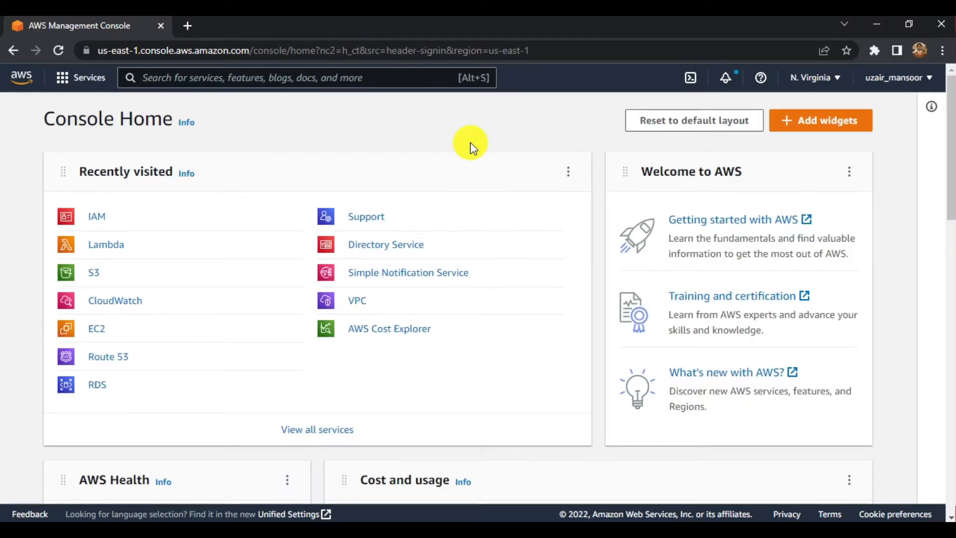
click(102, 218)
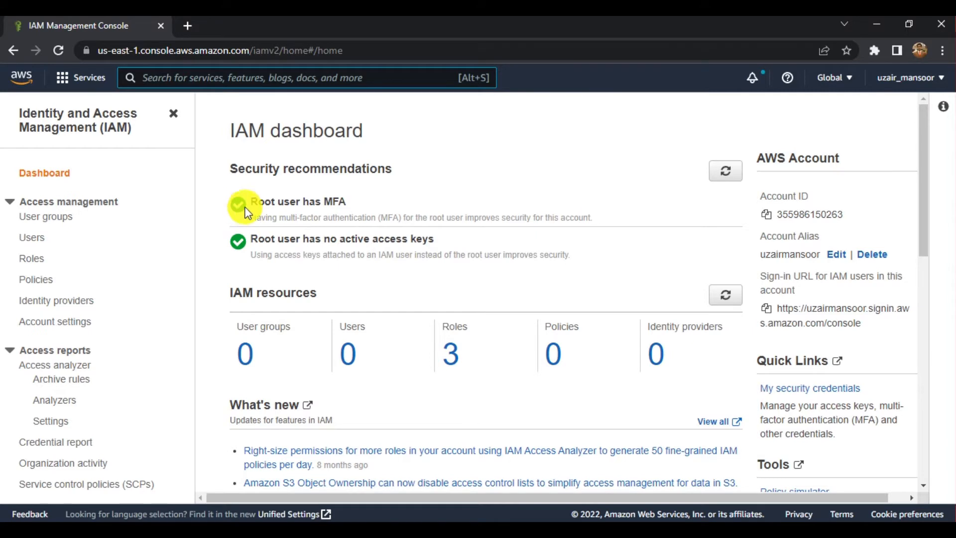
drag(252, 203, 350, 207)
click(350, 204)
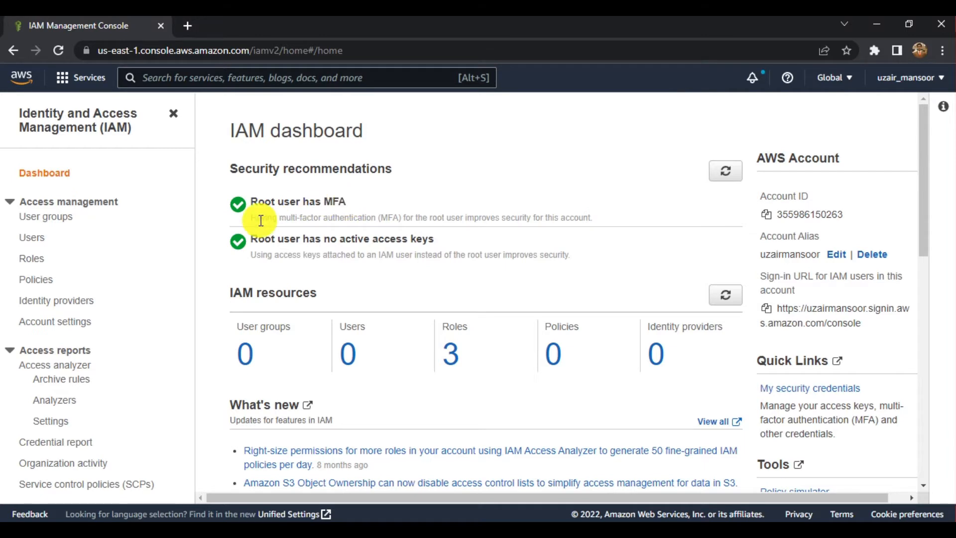
- Start adding IAM users from the Users list and enter the first user name
click(35, 242)
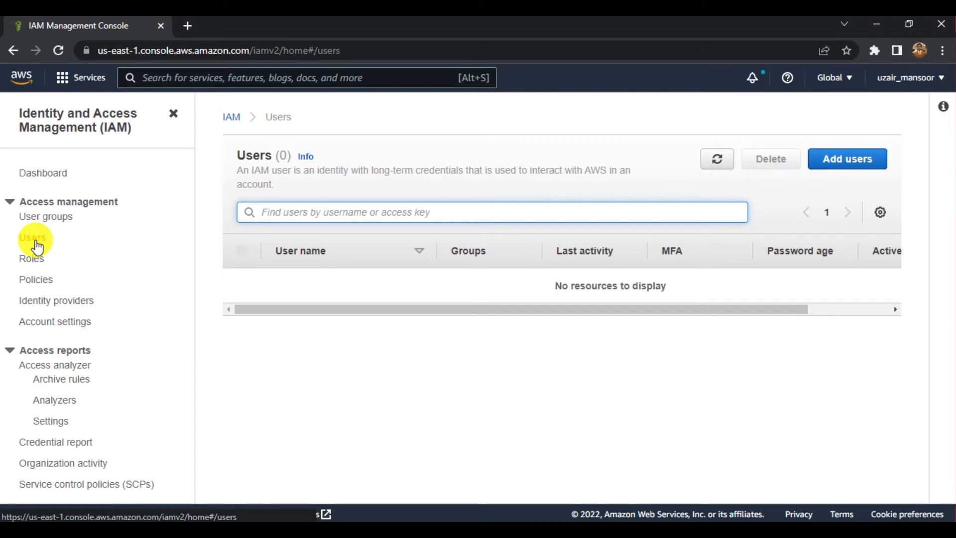
click(839, 173)
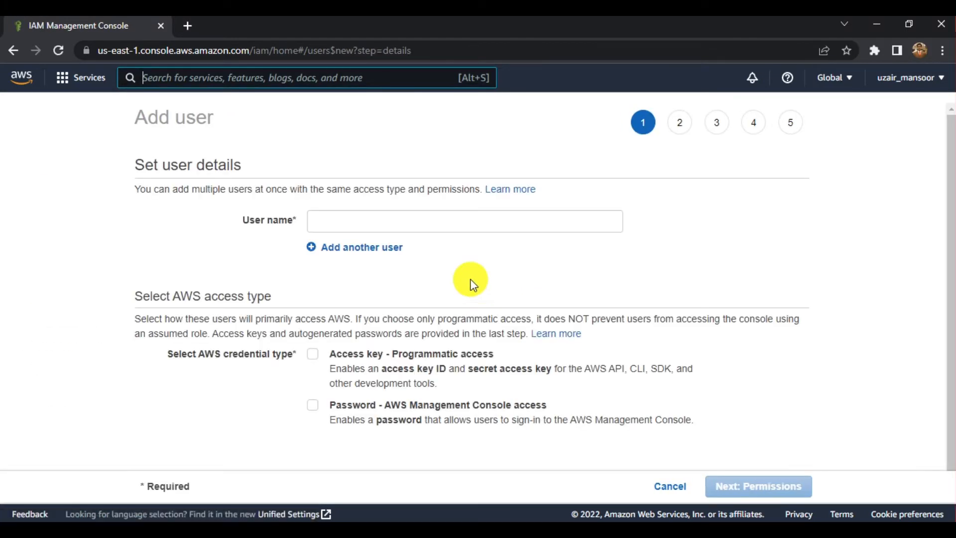
click(433, 224)
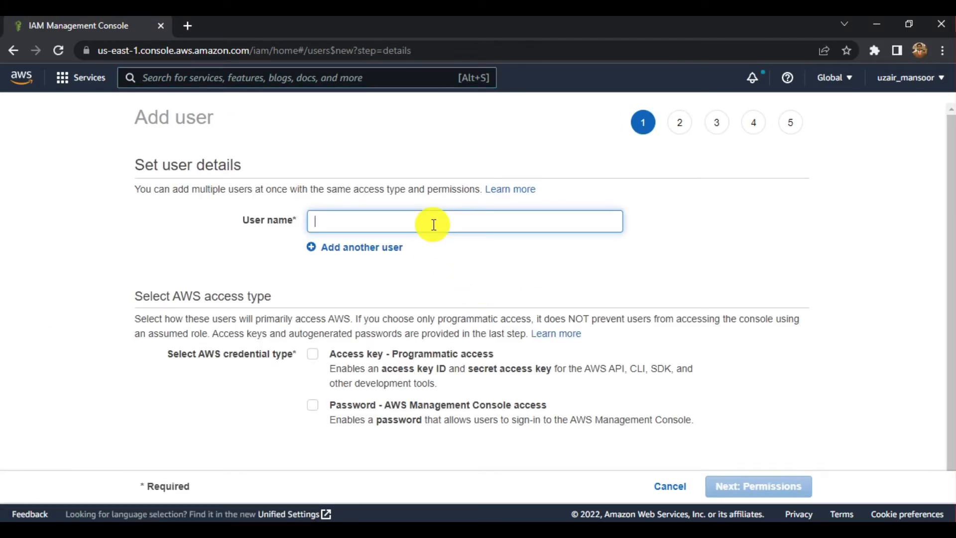
text(Uzair)
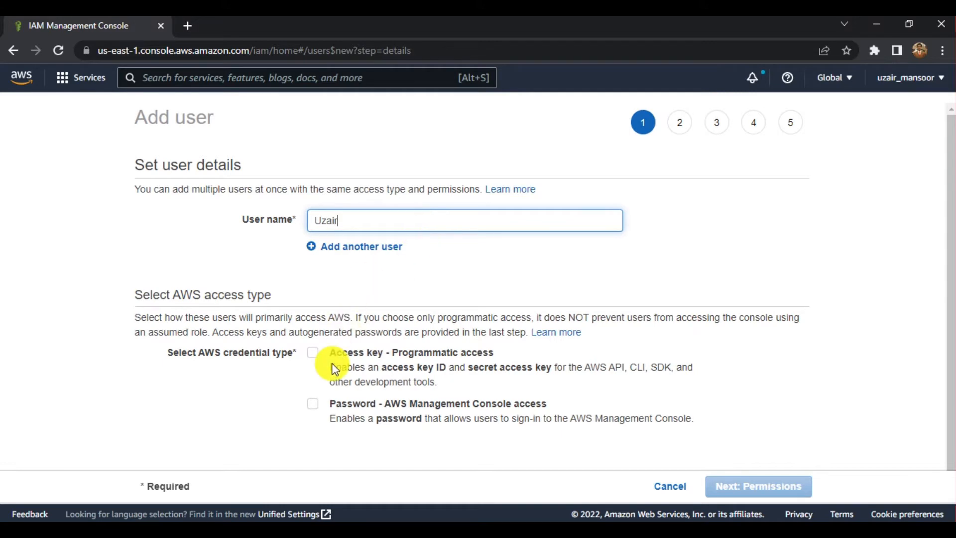
- Add a second user name, replacing the space between first and last name with an underscore
click(368, 250)
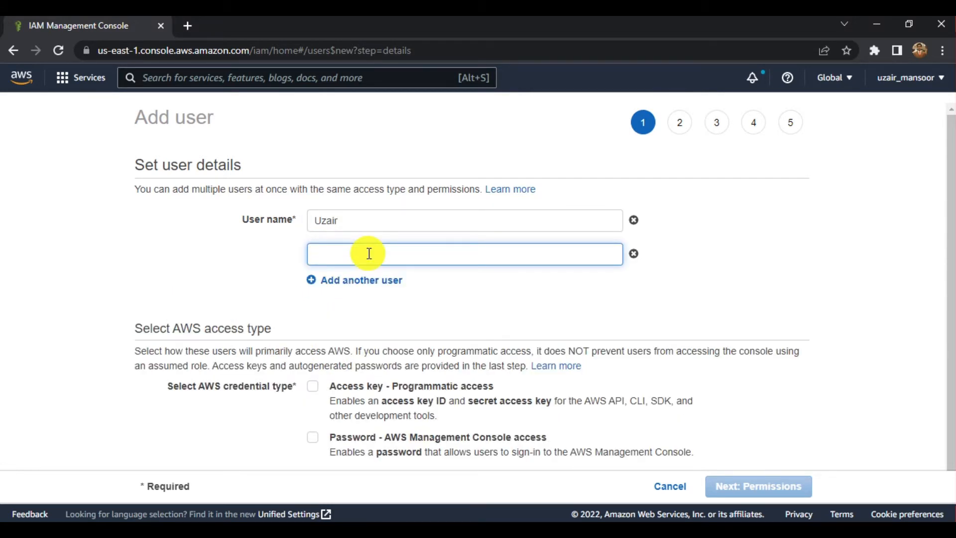
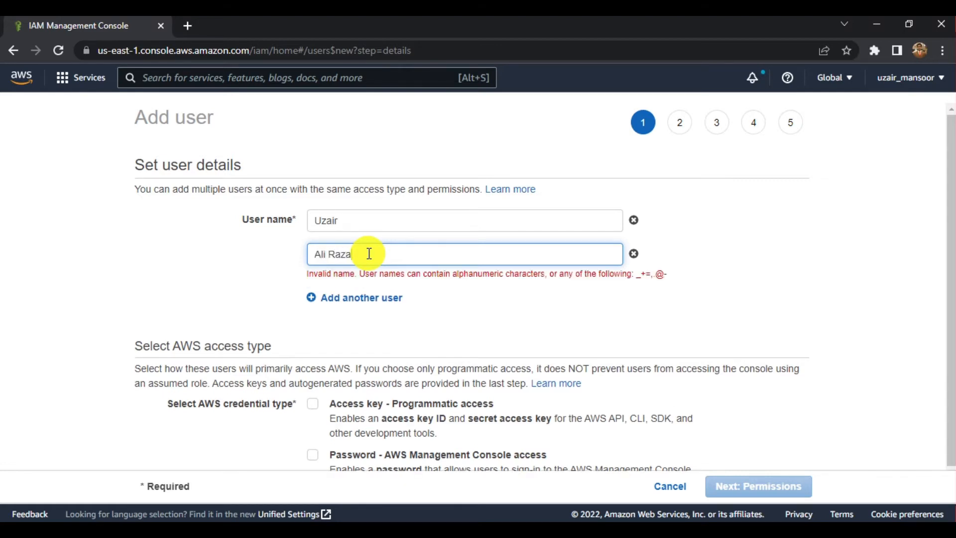
- Add a third user name with an underscore joining first and last name
click(357, 281)
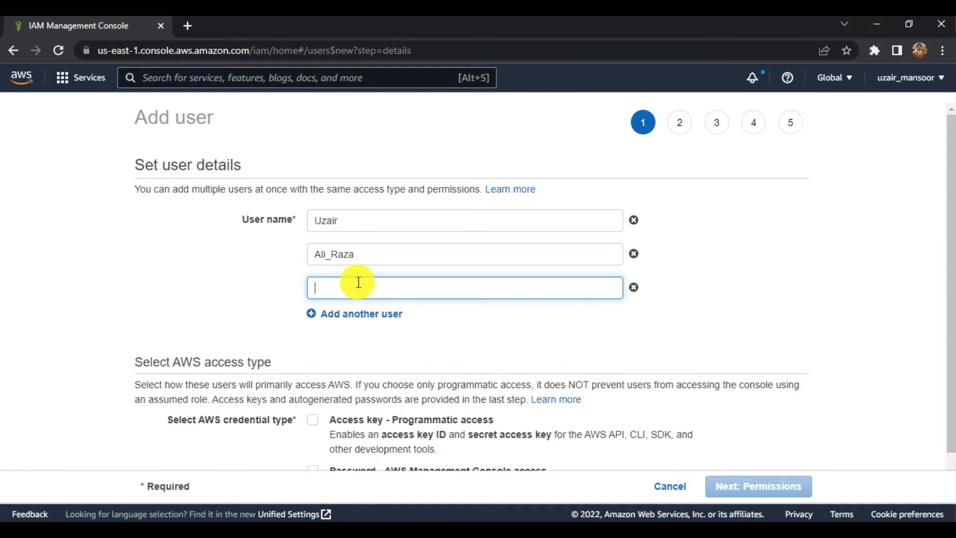
click(354, 287)
key(BackSpace)
text(_)
key(BackSpace)
text(_)
click(220, 324)
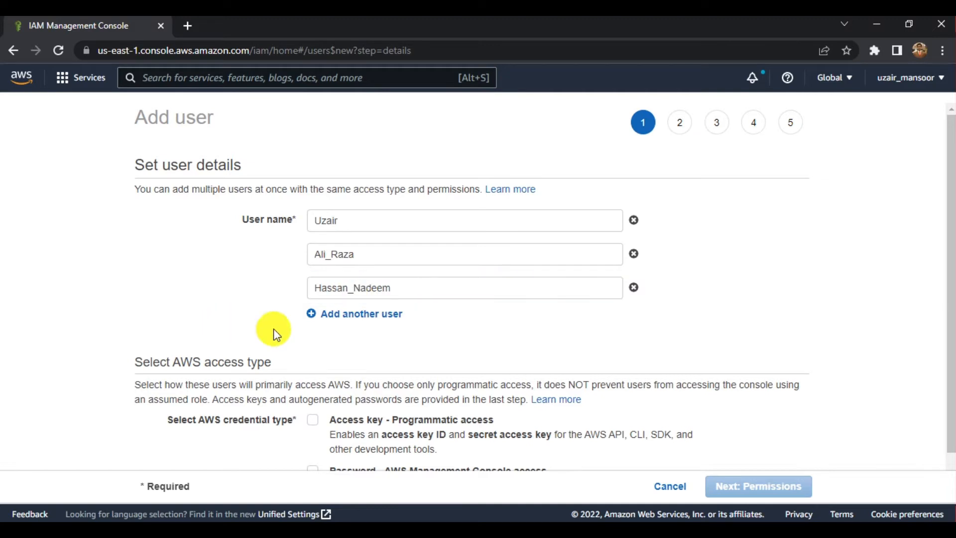
- Tick both Programmatic access and AWS Management Console password access
scroll(454, 353, down, 1)
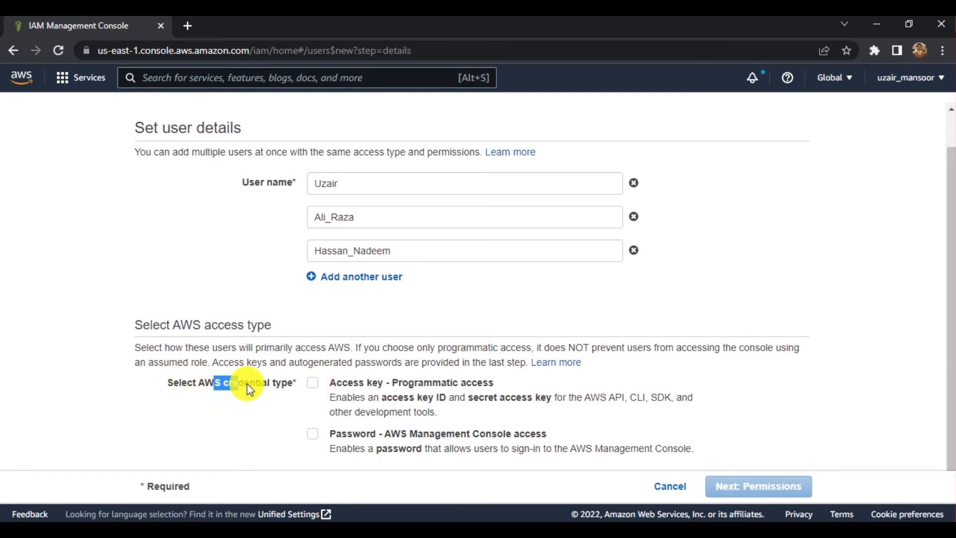
click(315, 388)
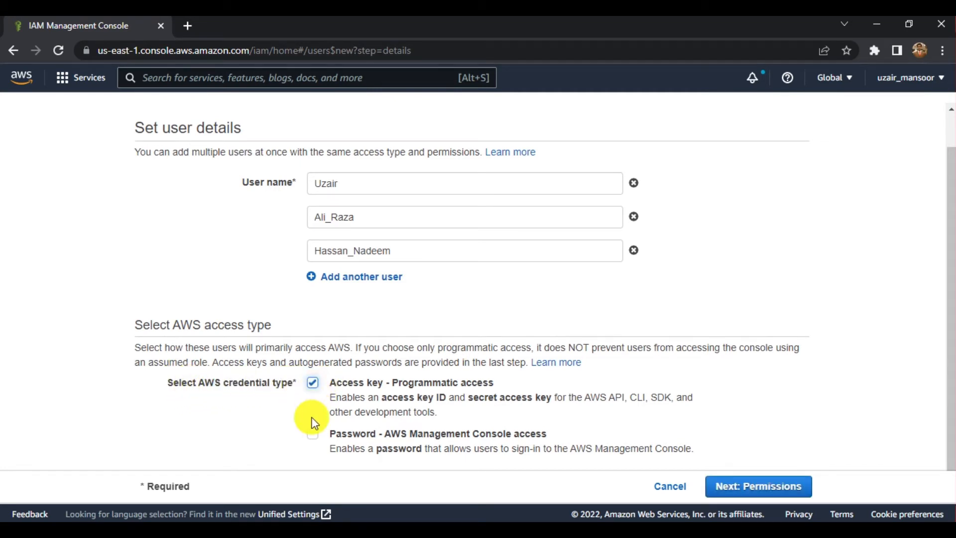
click(311, 436)
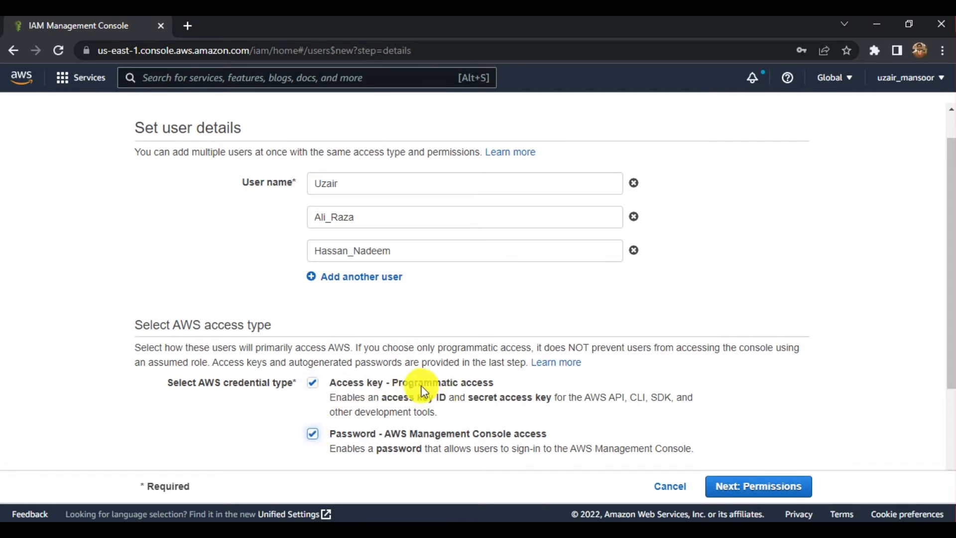
drag(423, 391, 462, 383)
click(462, 384)
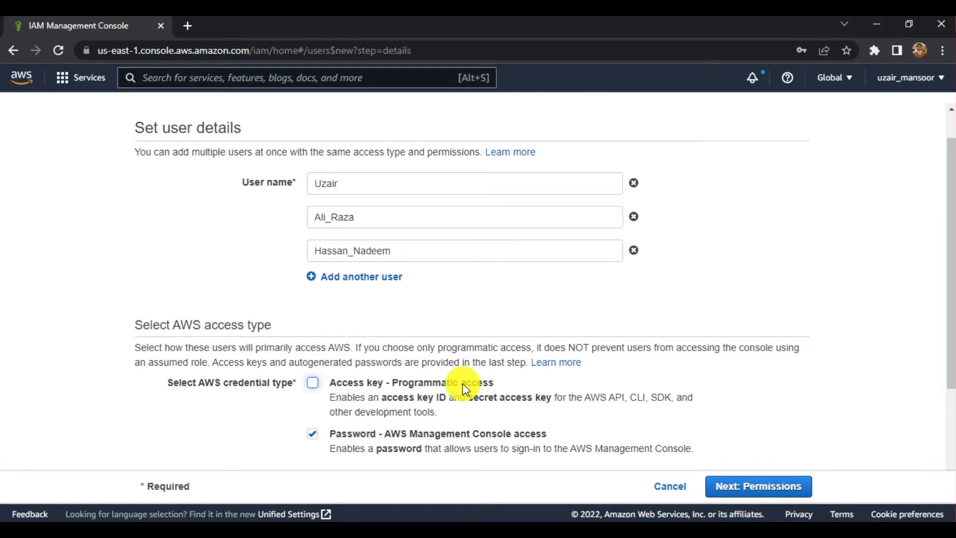
click(313, 383)
- Toggle each access type off and on while reviewing descriptions, leaving both enabled
scroll(275, 412, down, 2)
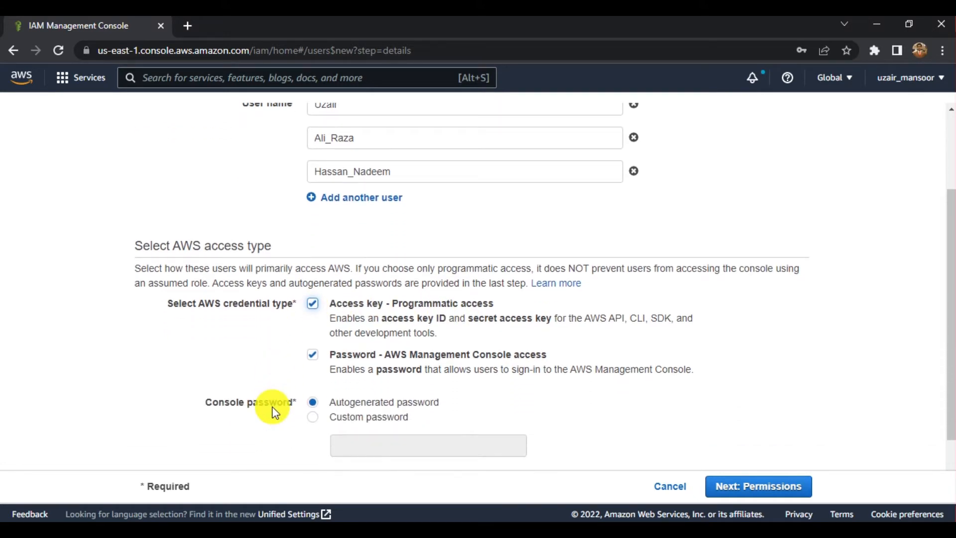
drag(381, 318, 538, 322)
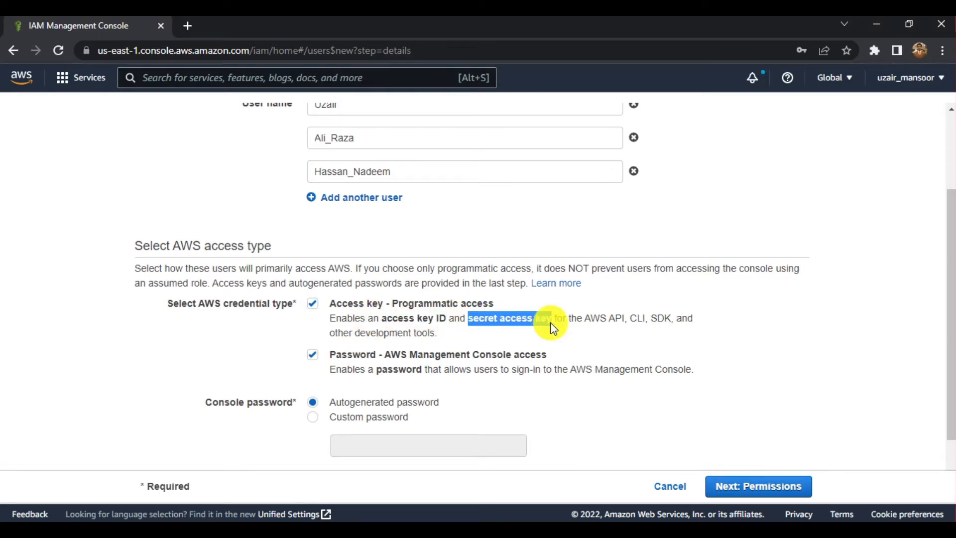
click(543, 322)
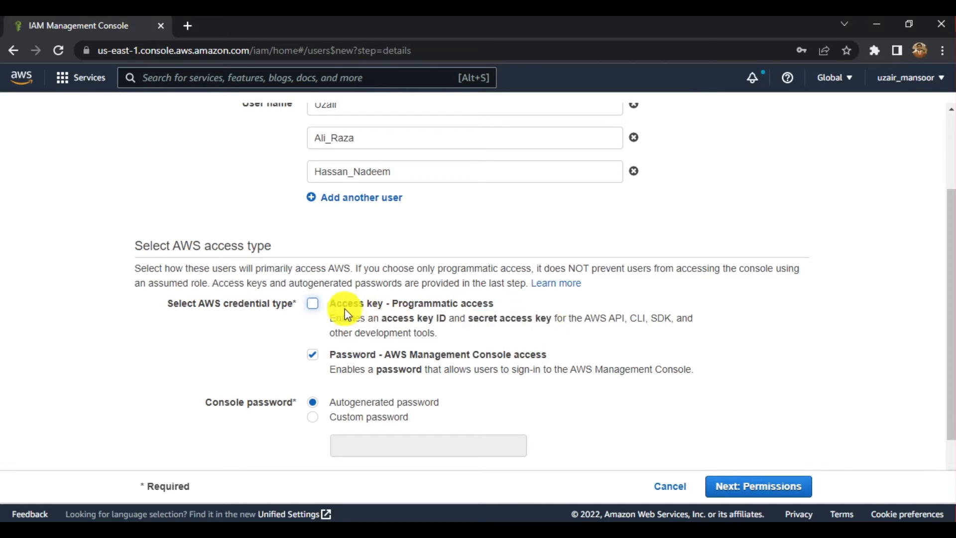
click(329, 304)
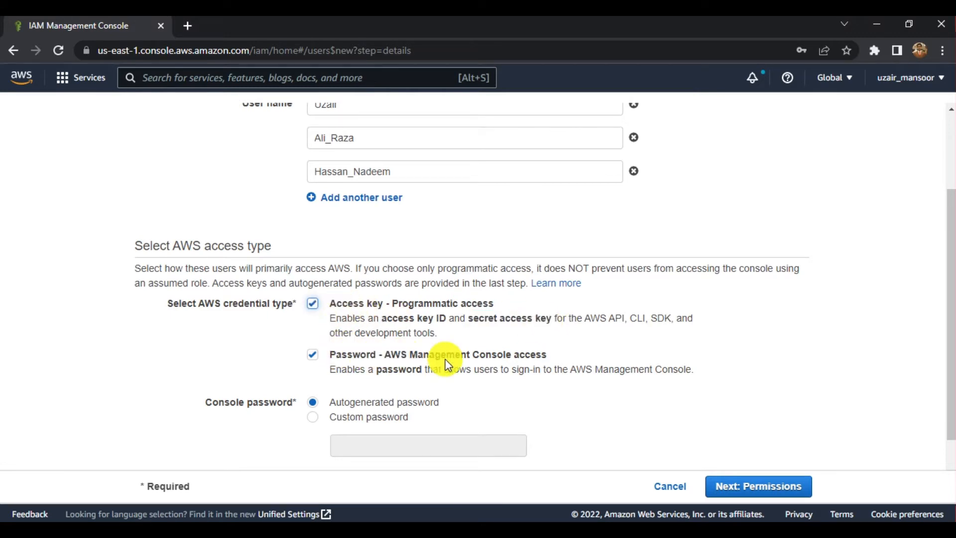
drag(447, 361, 527, 353)
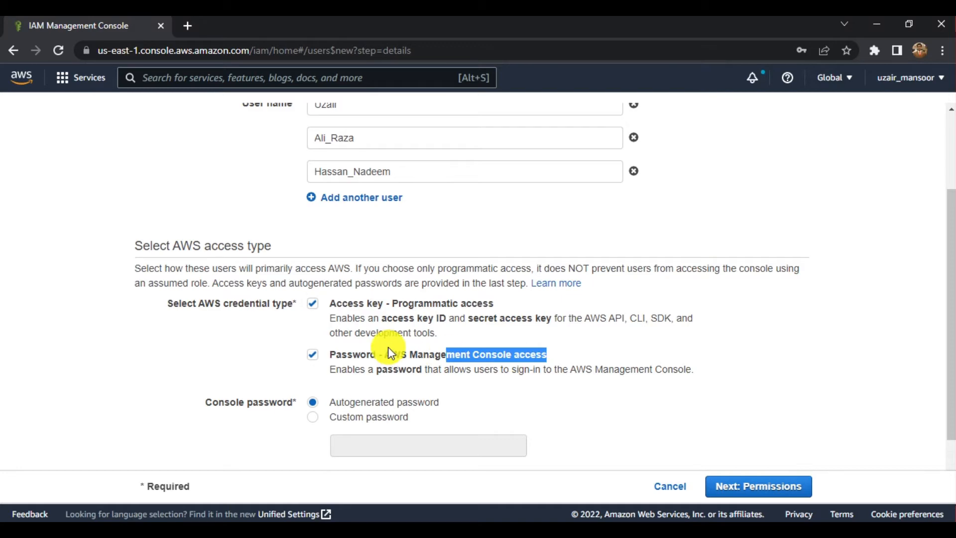
click(346, 355)
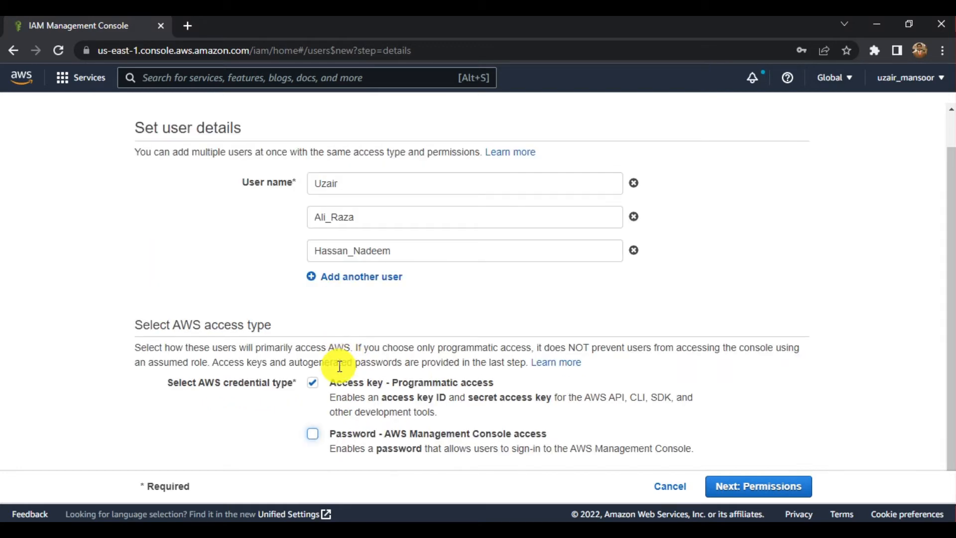
click(311, 436)
scroll(273, 446, down, 3)
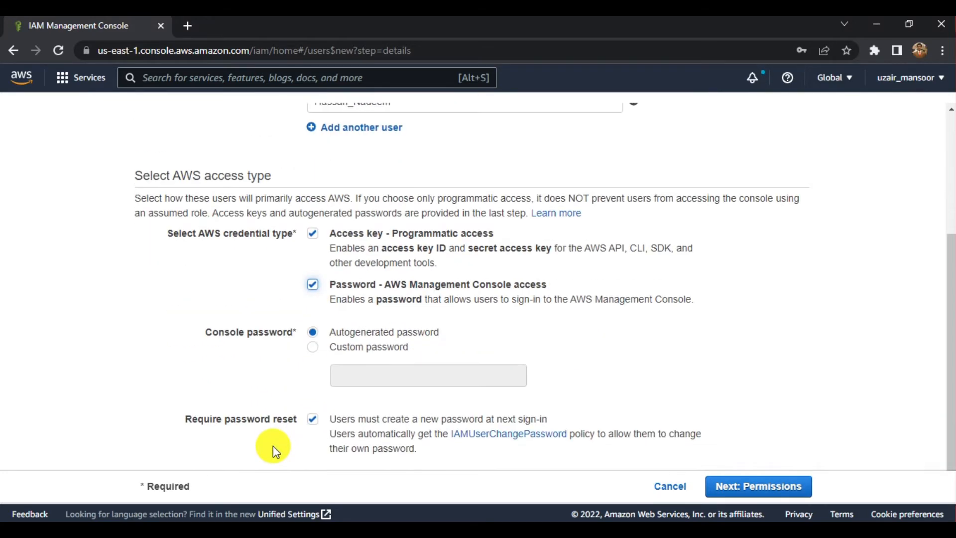
click(311, 288)
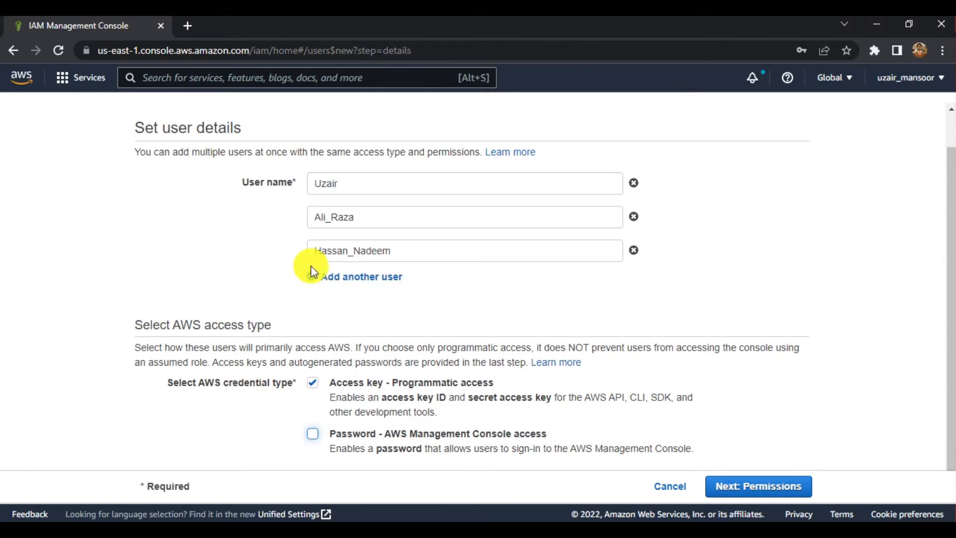
click(313, 436)
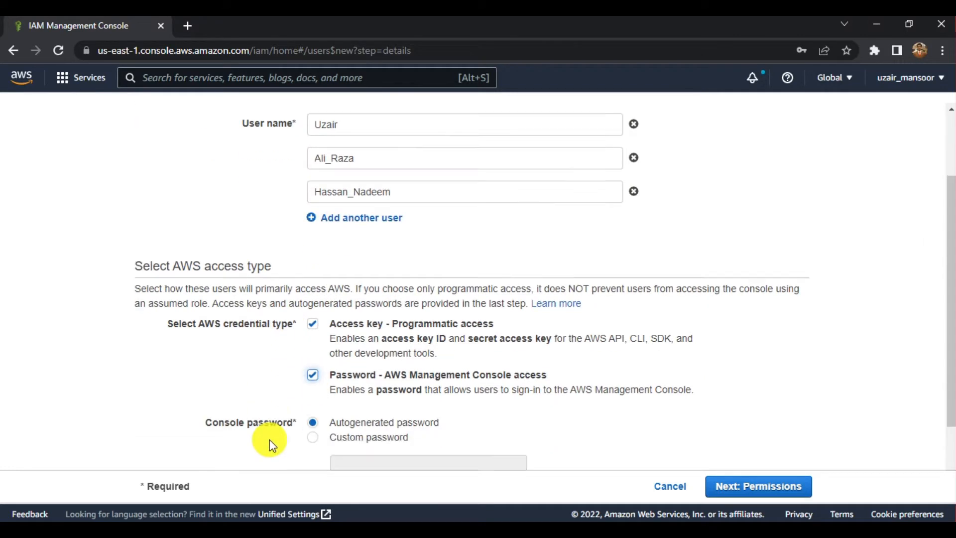
scroll(272, 436, down, 3)
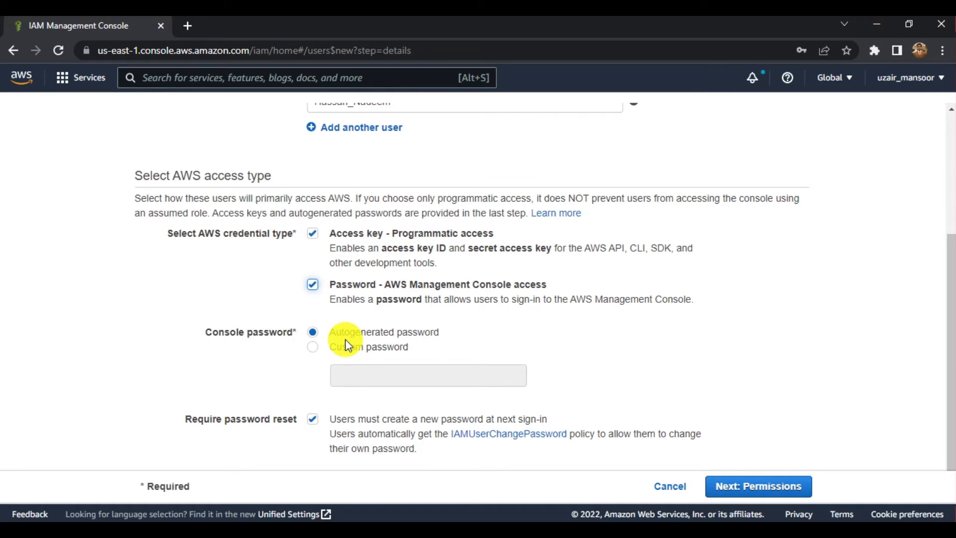
- Choose Custom password, replace the autofilled value with the new password and show it
click(314, 347)
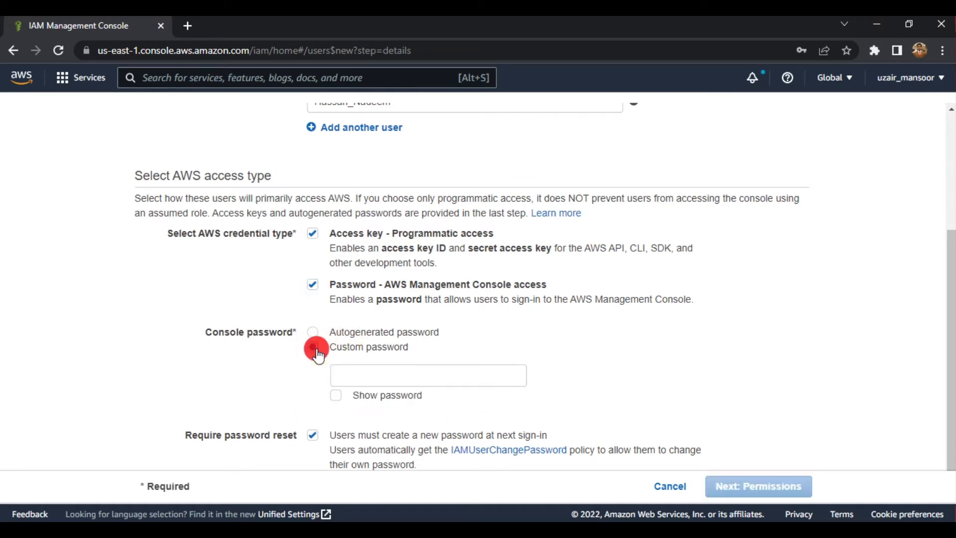
click(404, 374)
click(405, 374)
click(360, 375)
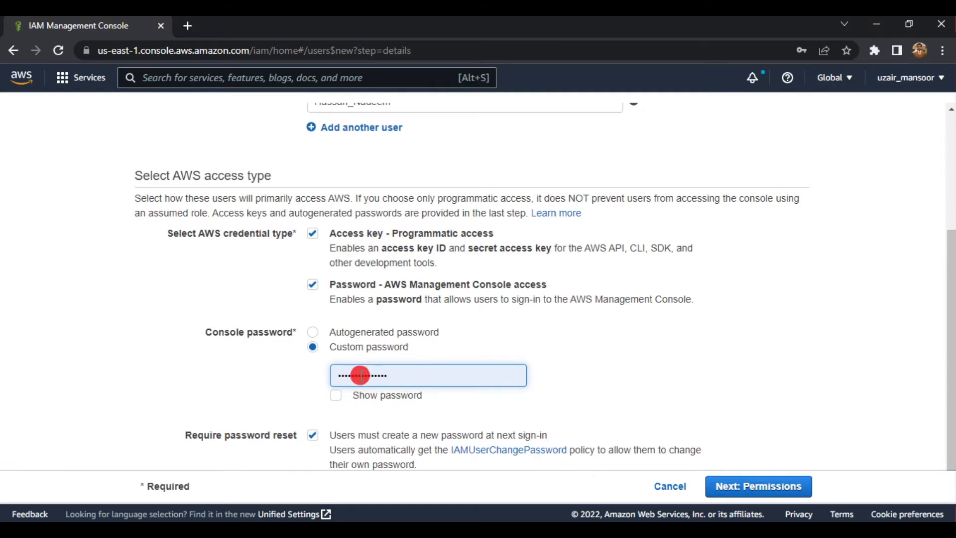
double_click(389, 377)
key(BackSpace)
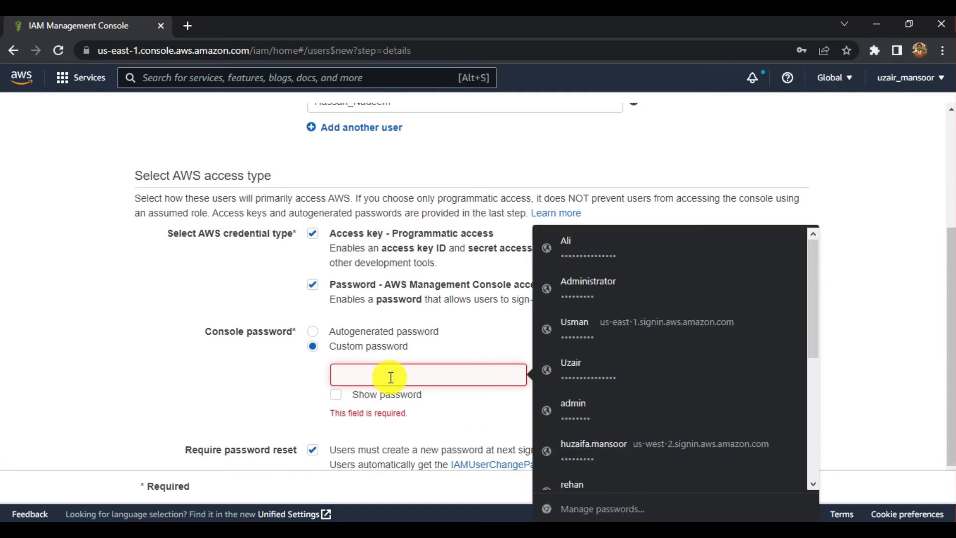
text(••••••)
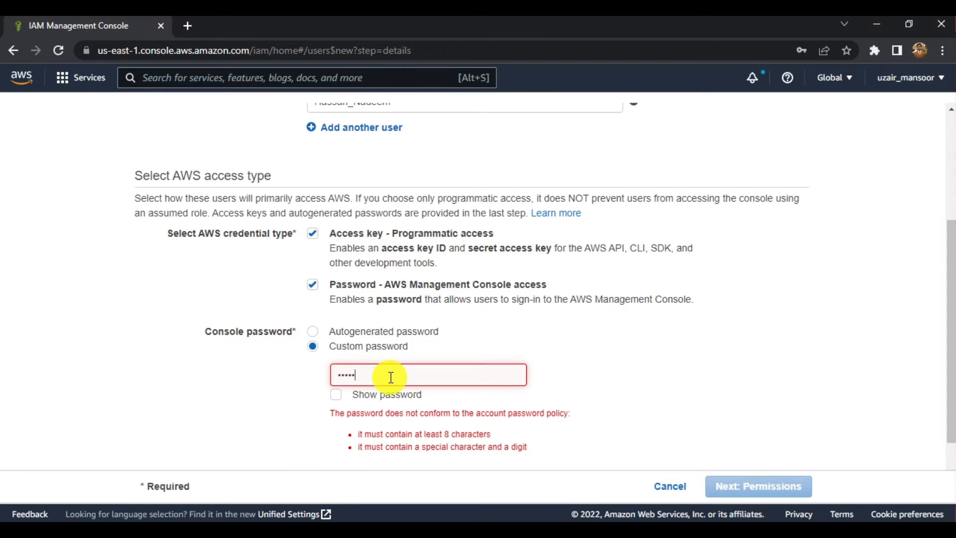
click(343, 393)
click(380, 379)
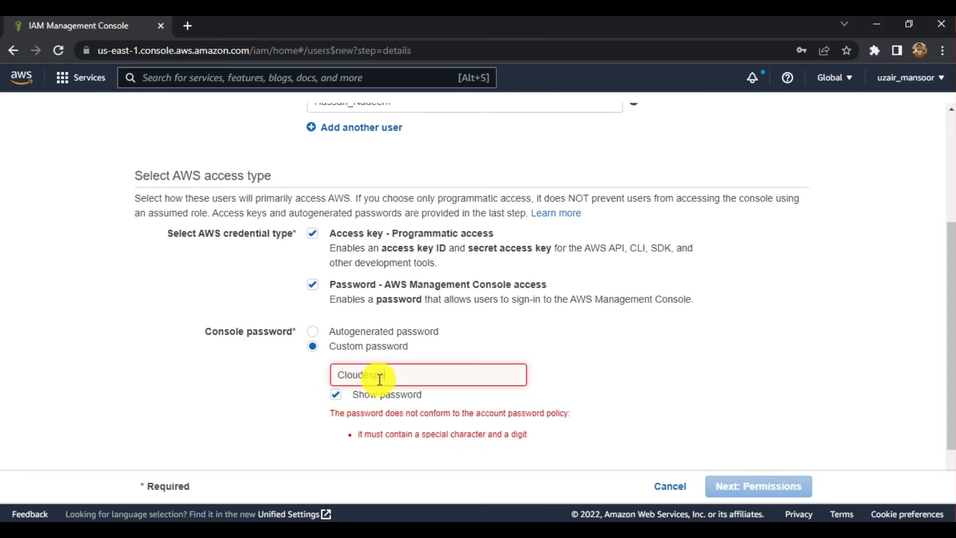
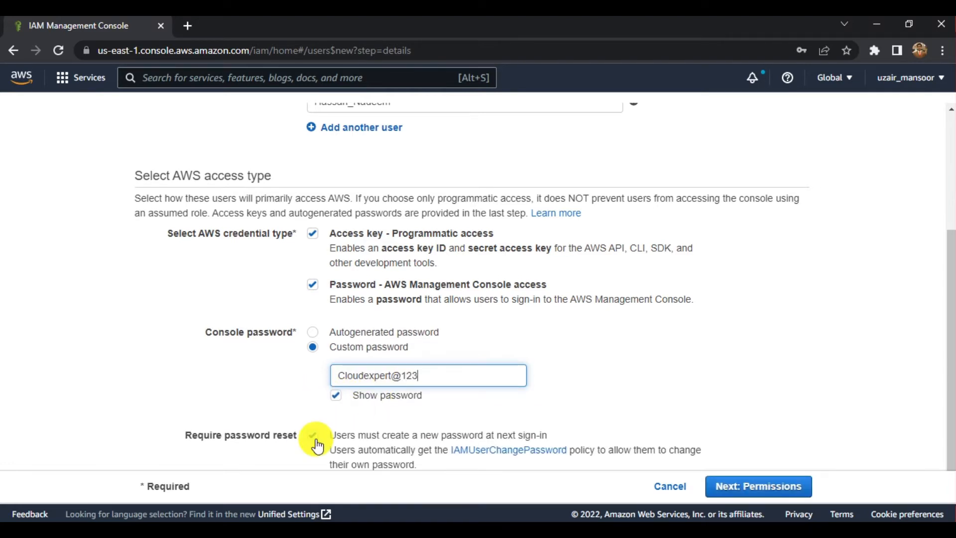
scroll(317, 443, down, 1)
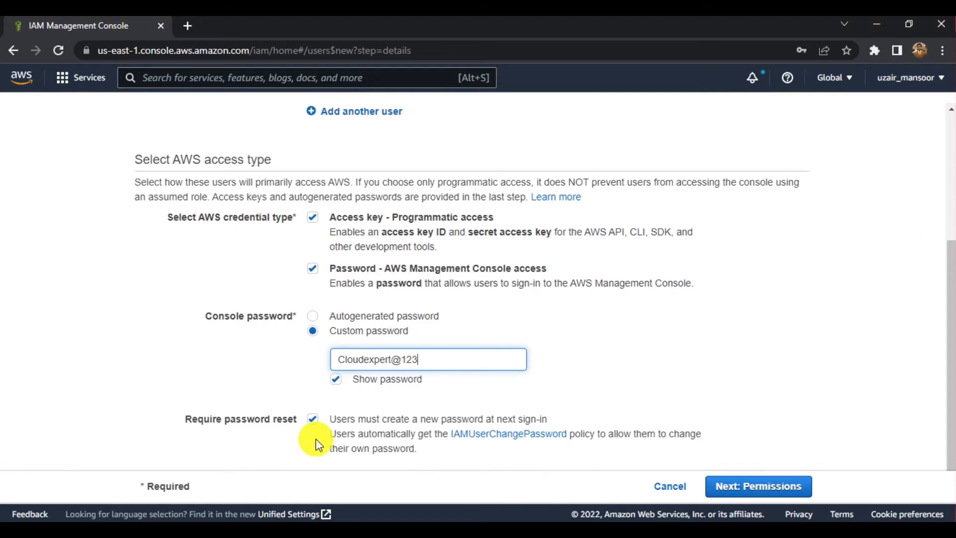
scroll(274, 374, up, 4)
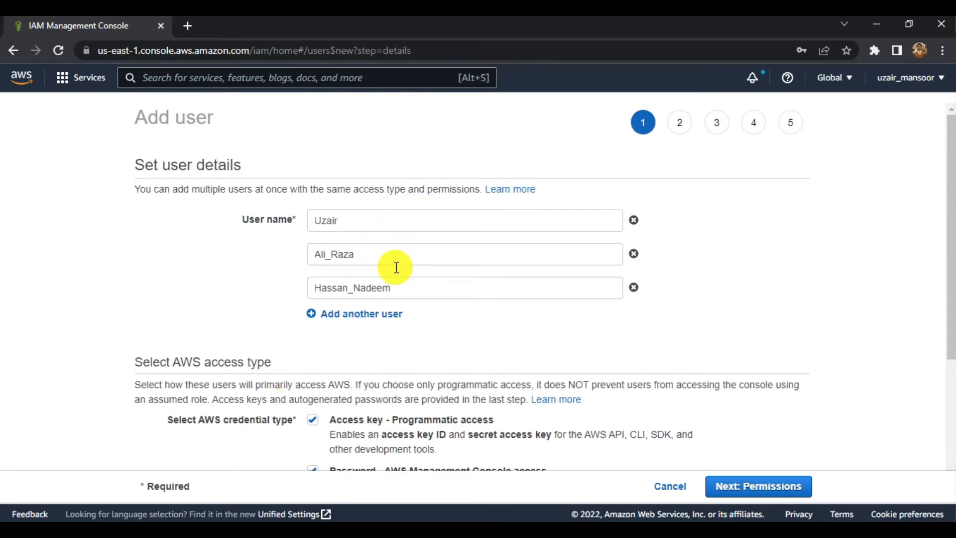
- Clear the Require password reset checkbox so users keep the custom password
scroll(491, 330, down, 4)
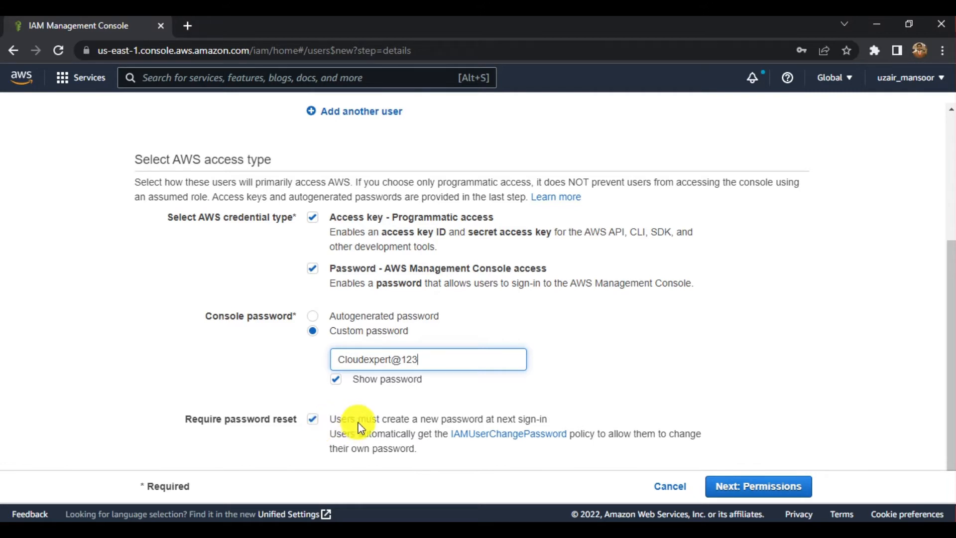
drag(367, 419, 415, 421)
click(416, 421)
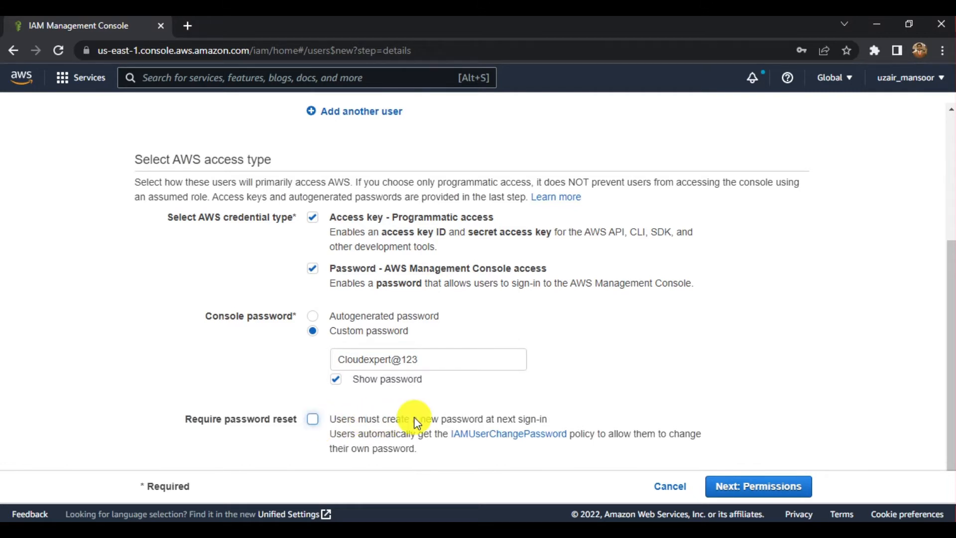
click(393, 423)
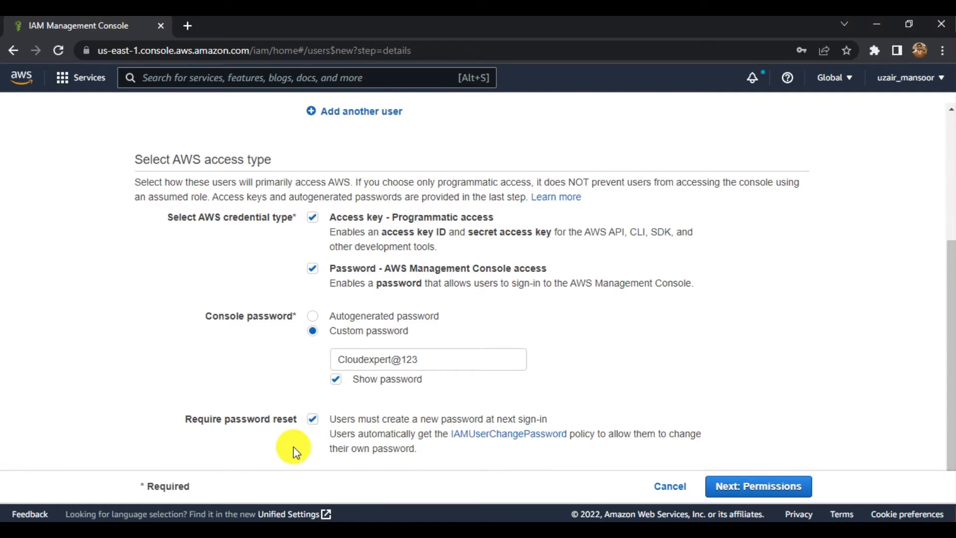
click(313, 422)
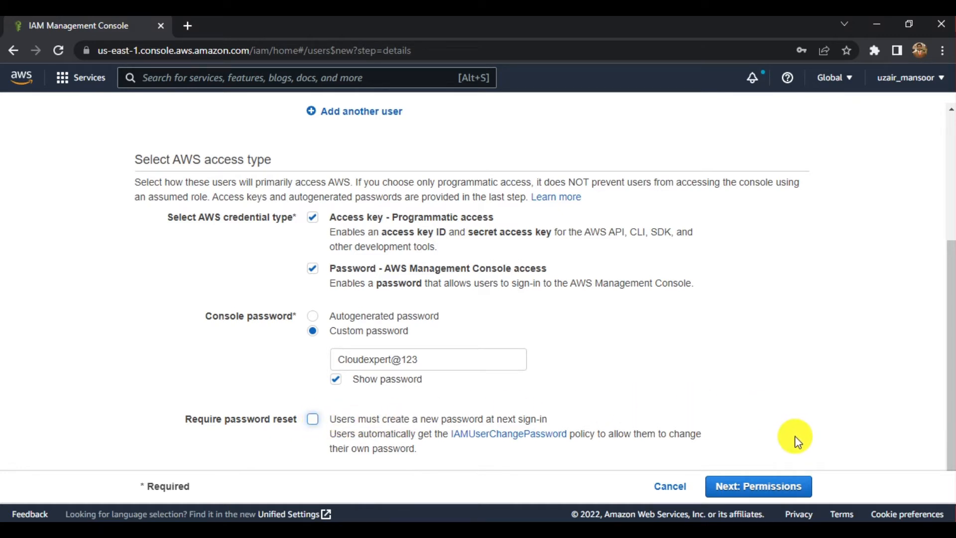
- Go to the Set permissions step and preview the Create group dialog, closing it without creating a group
click(768, 488)
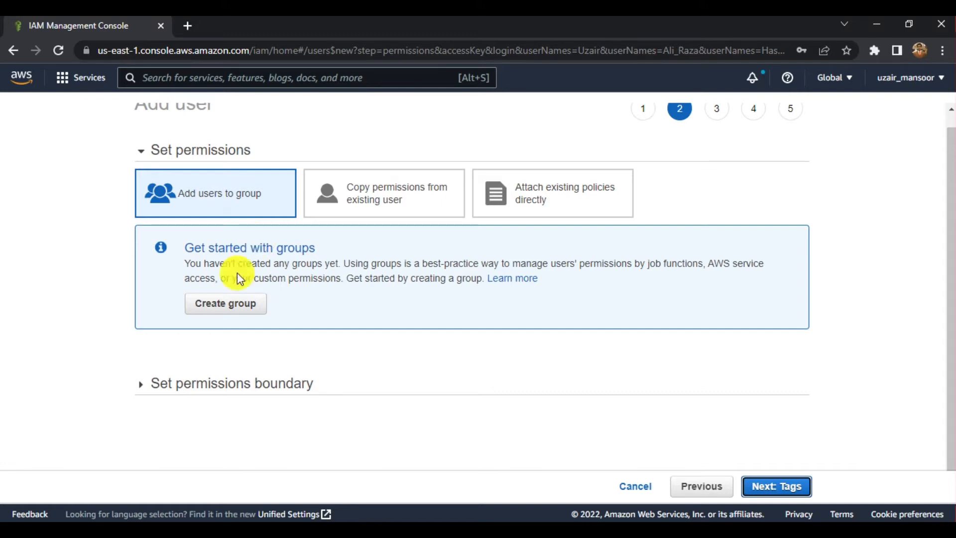
click(219, 313)
click(220, 313)
scroll(396, 334, down, 3)
scroll(396, 334, up, 3)
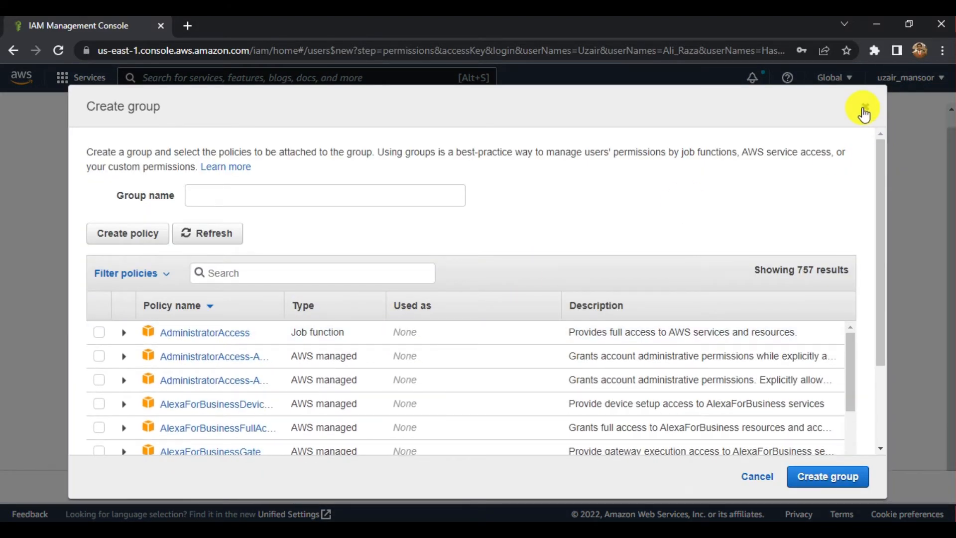
click(864, 110)
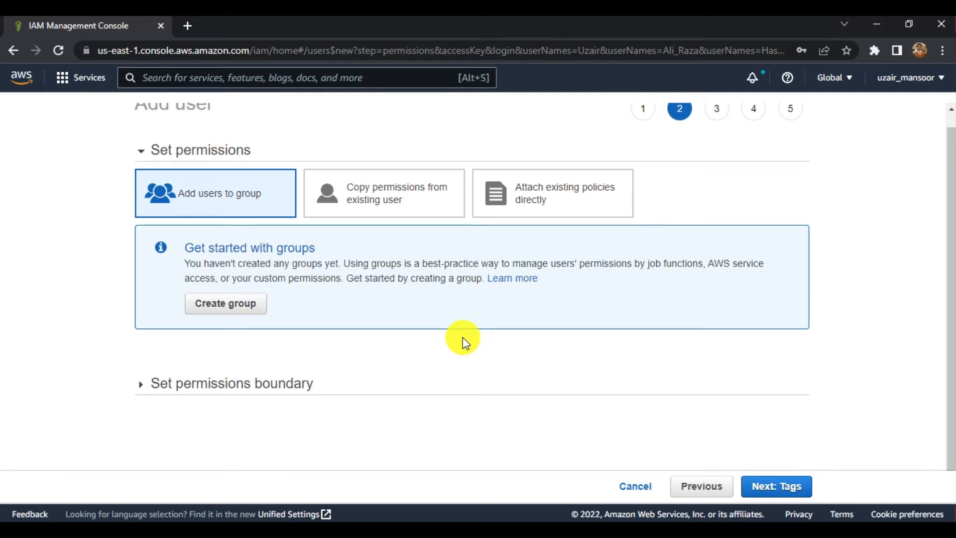
- Choose 'Copy permissions from existing user', which shows 0 users
click(402, 192)
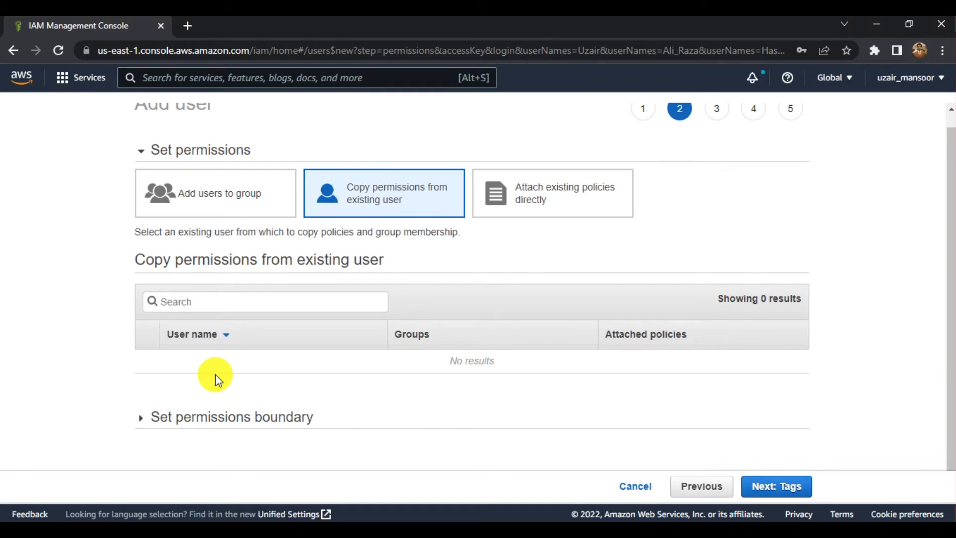
- Switch to 'Attach existing policies directly' and try the Customer managed filter, then remove it
click(597, 198)
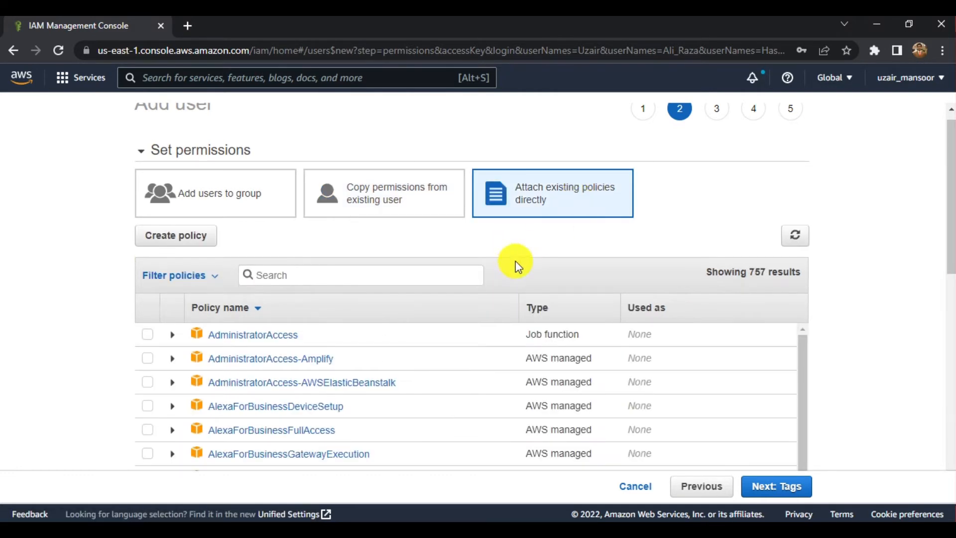
scroll(63, 394, down, 3)
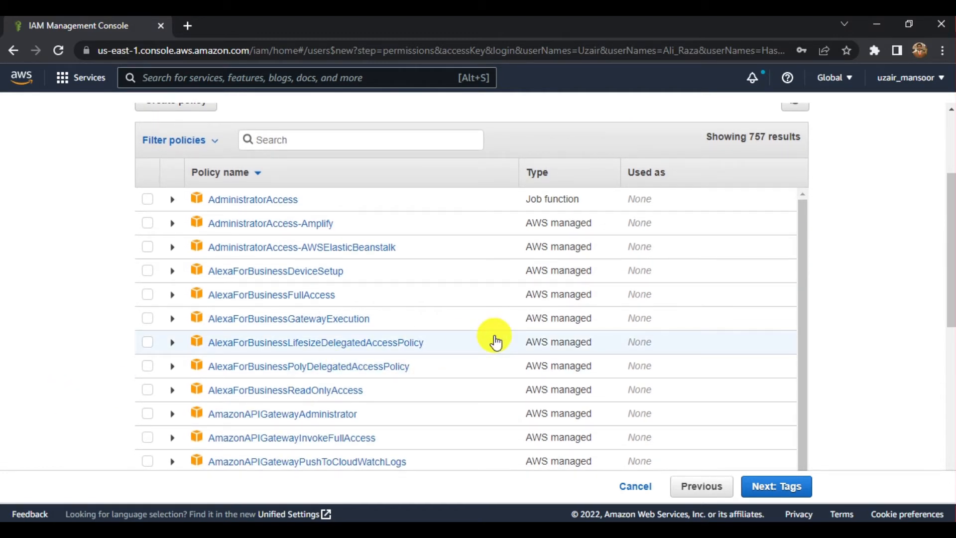
click(217, 146)
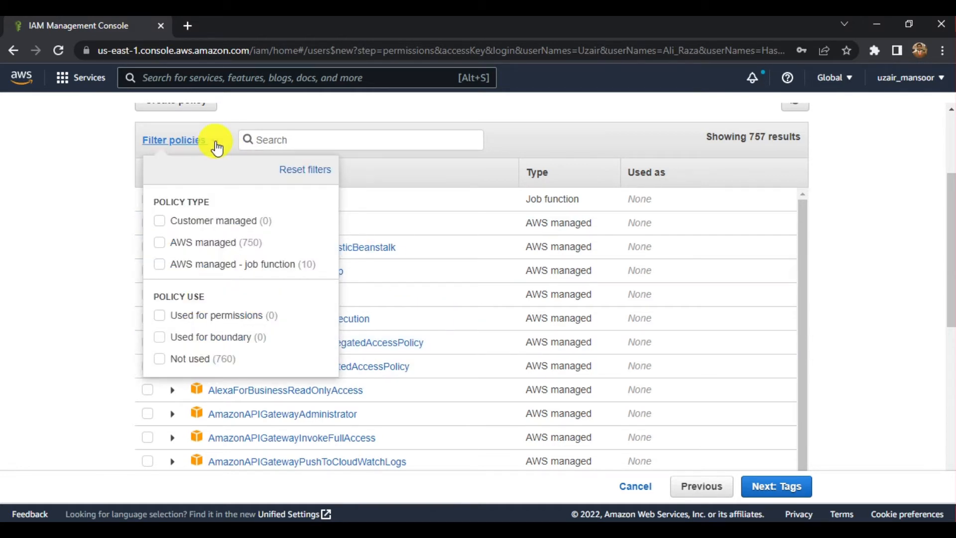
click(160, 221)
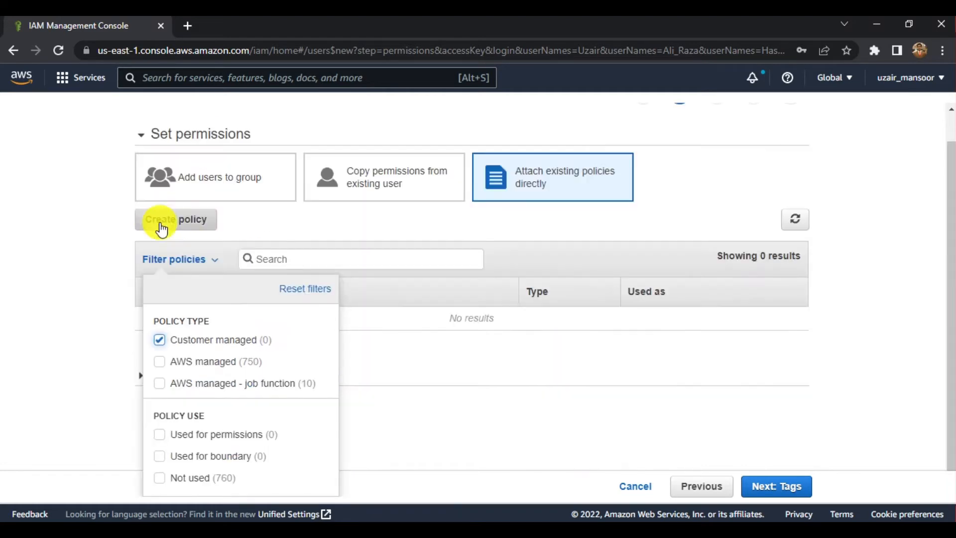
click(64, 261)
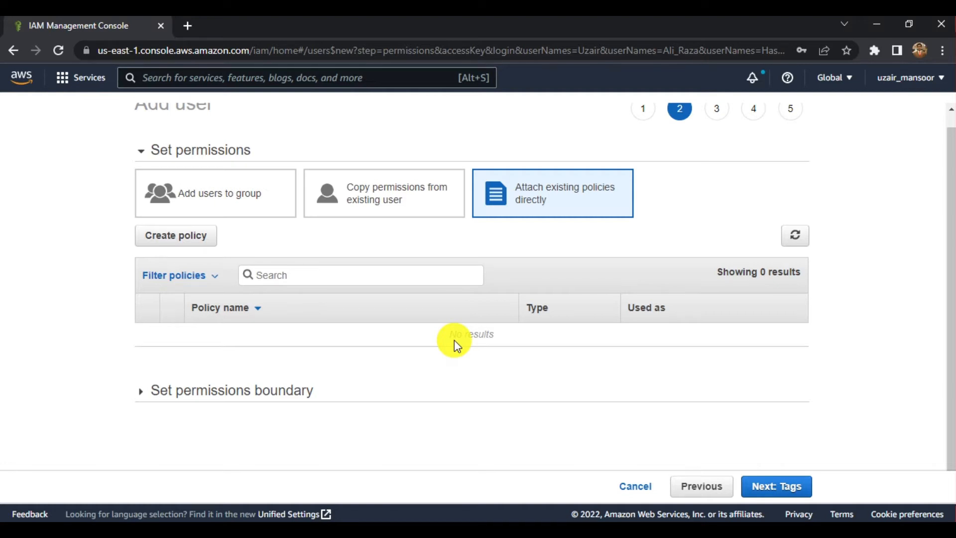
click(215, 277)
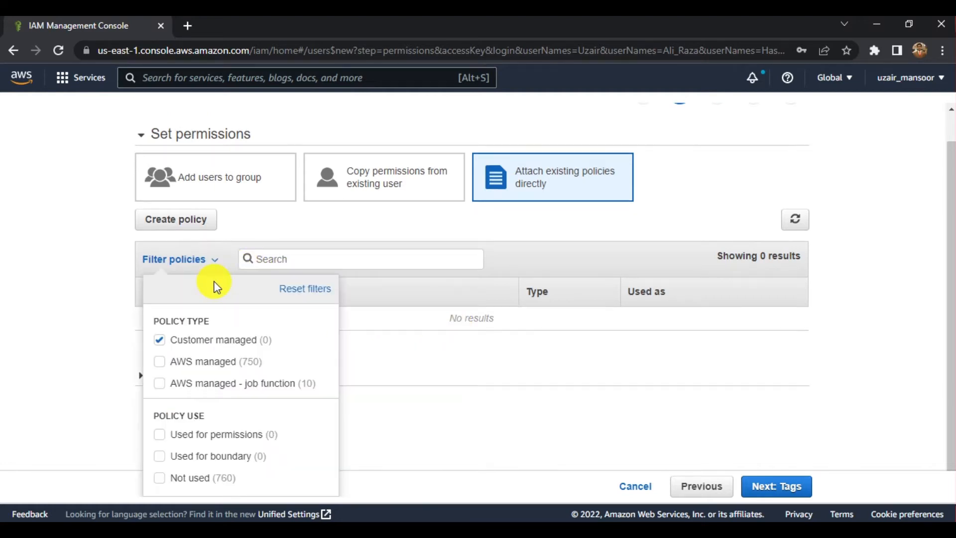
click(159, 341)
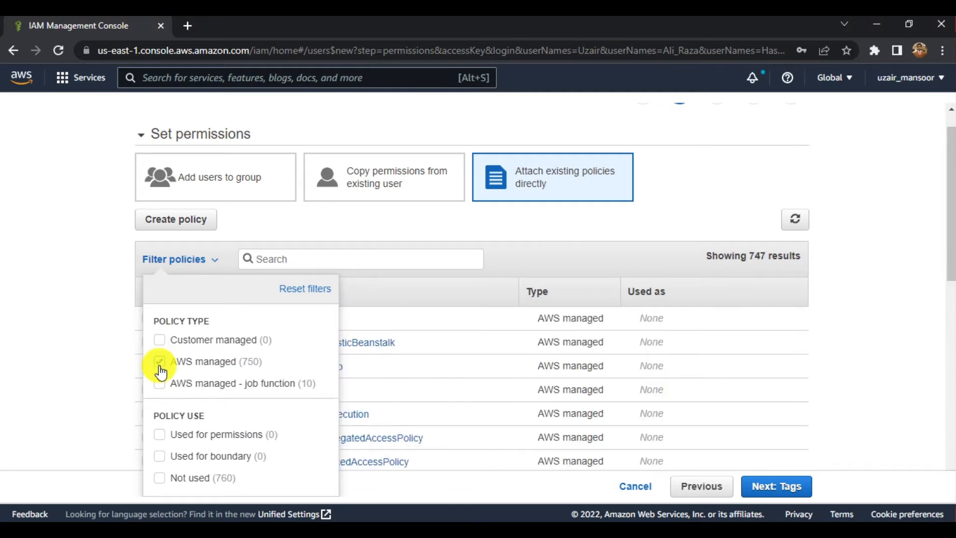
click(93, 365)
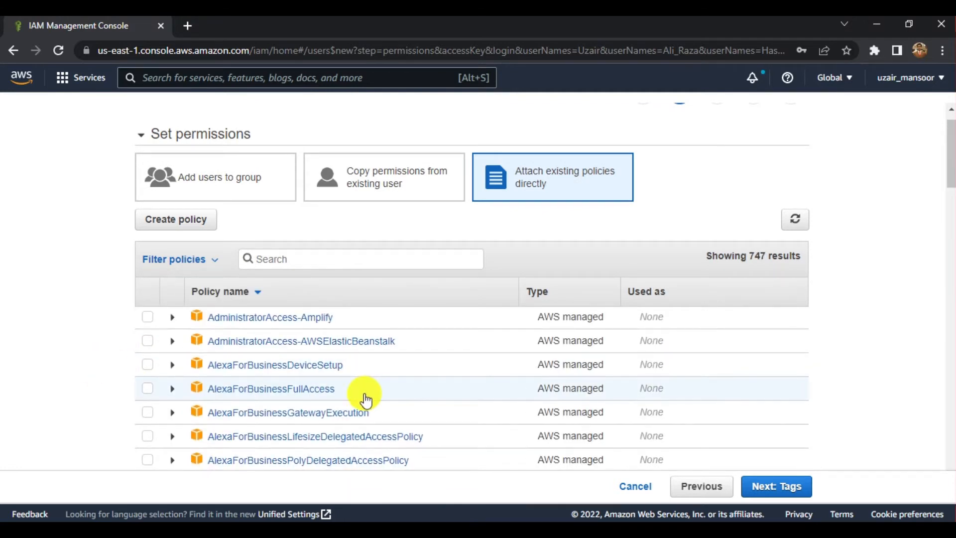
- Filter policies to AWS managed - job function and view the AdministratorAccess description
scroll(93, 390, down, 2)
scroll(92, 388, down, 1)
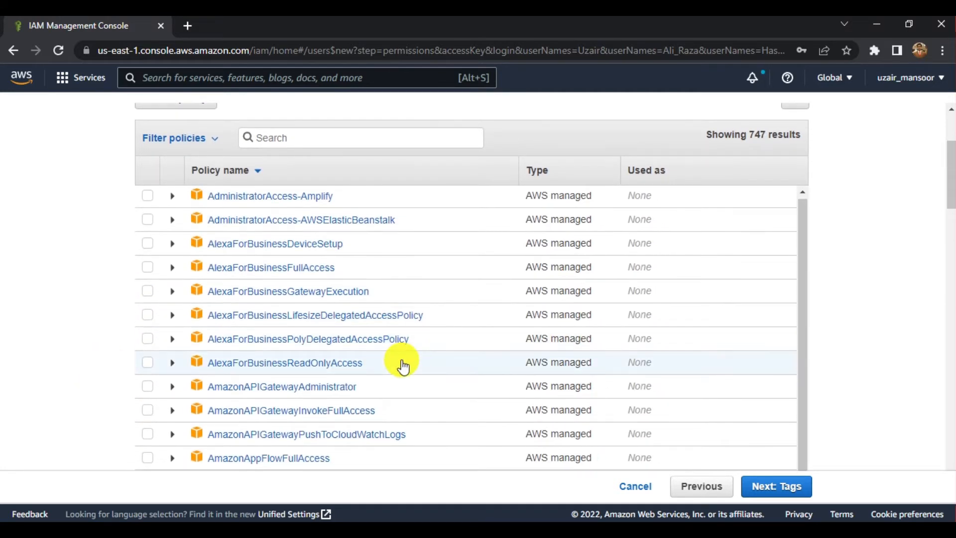
scroll(404, 367, down, 15)
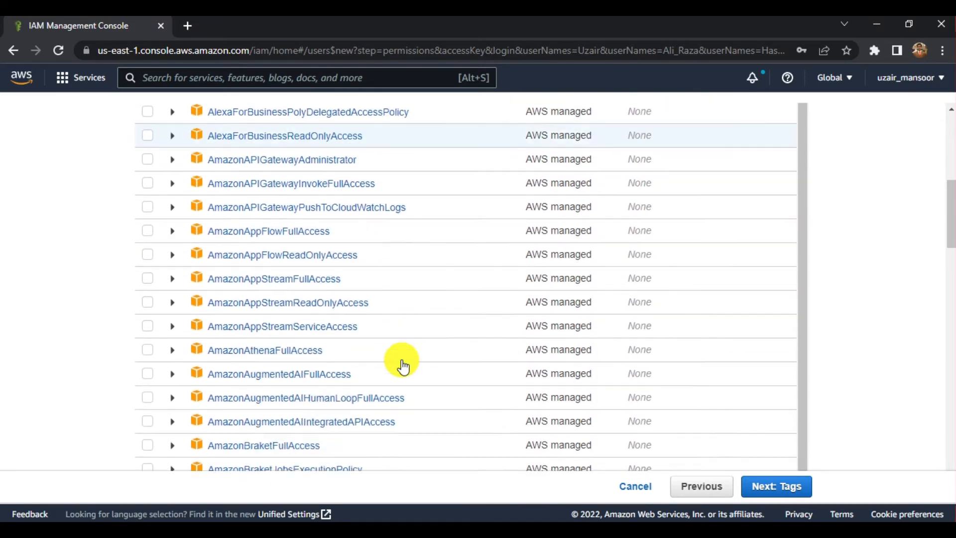
scroll(404, 368, up, 18)
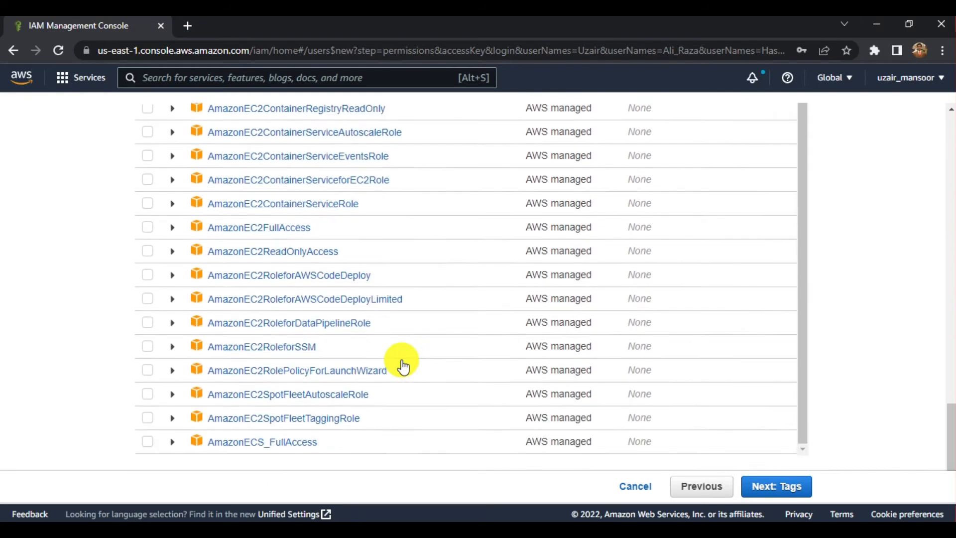
click(183, 292)
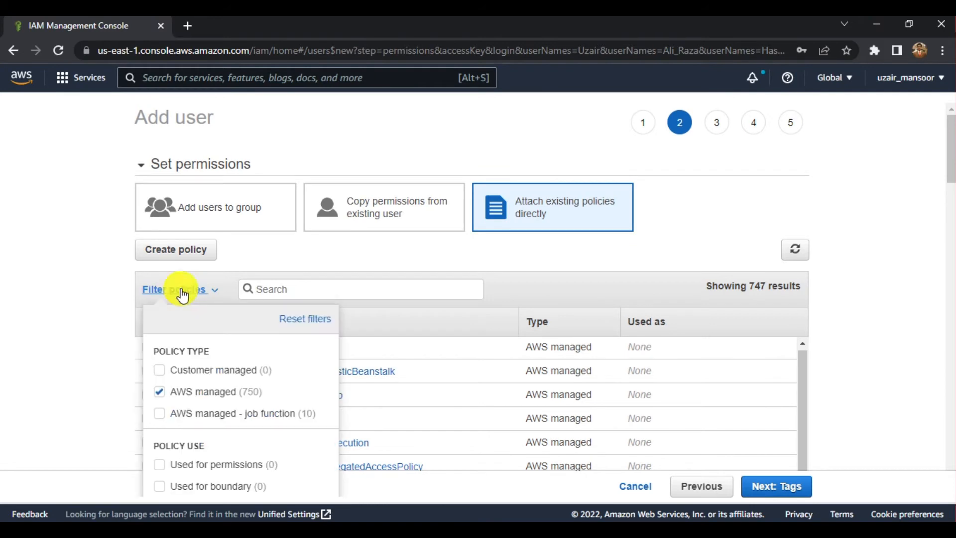
click(160, 413)
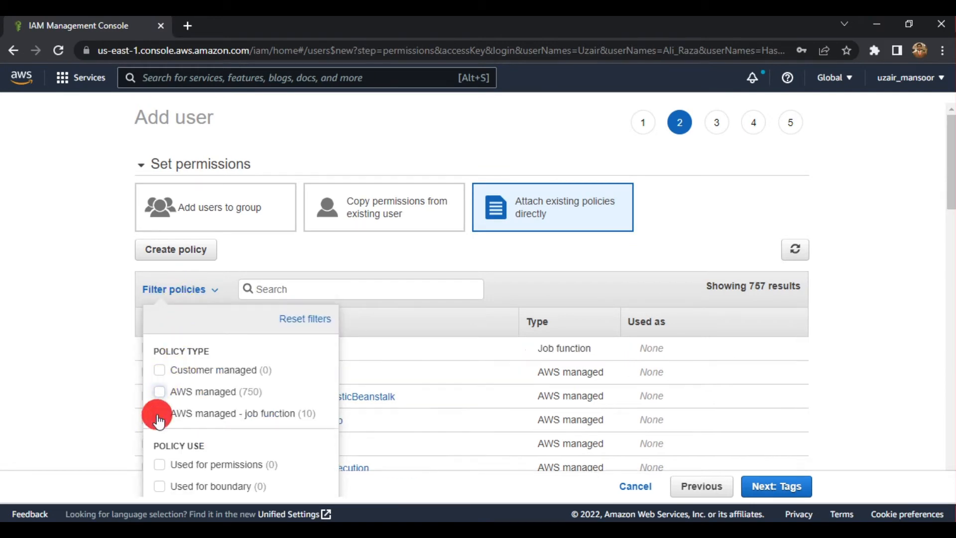
click(86, 422)
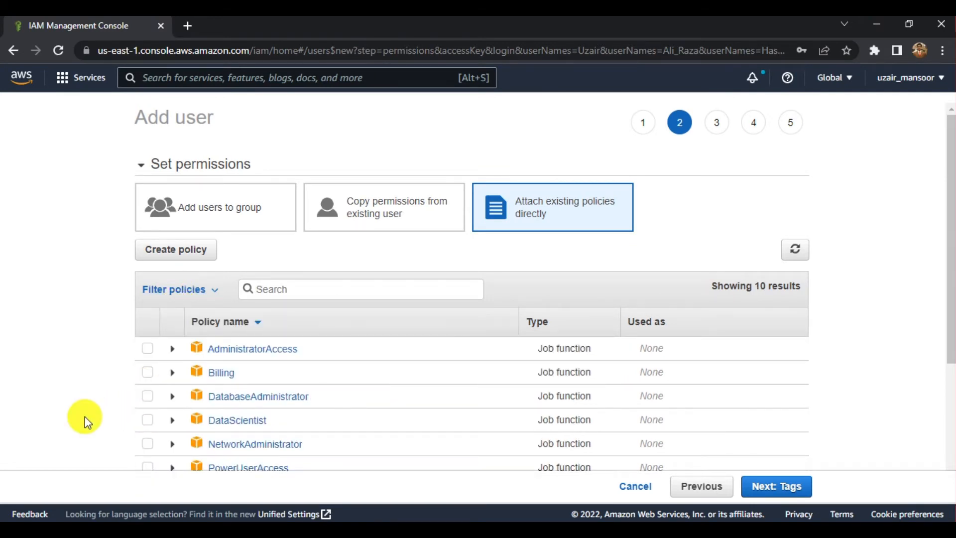
scroll(86, 422, down, 3)
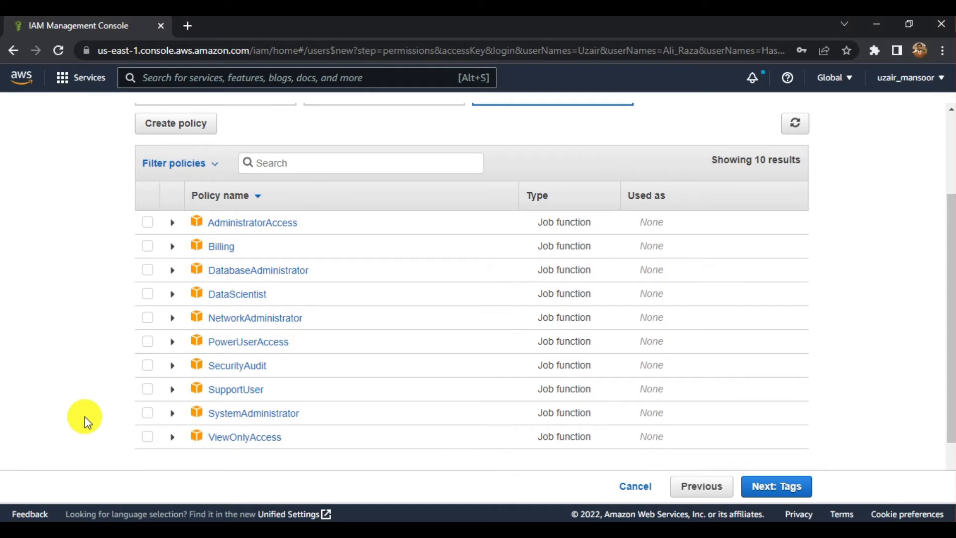
click(174, 229)
click(174, 228)
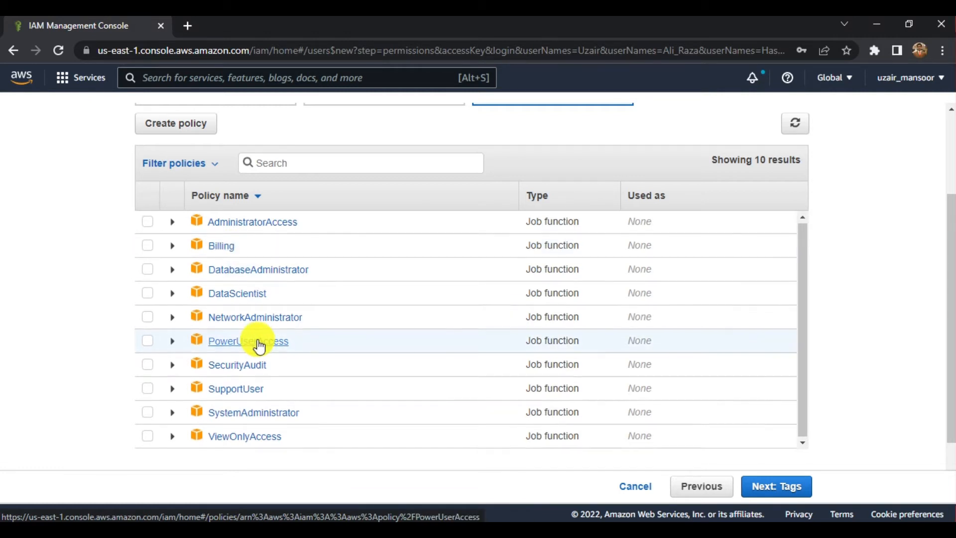
scroll(259, 347, up, 2)
scroll(259, 348, up, 1)
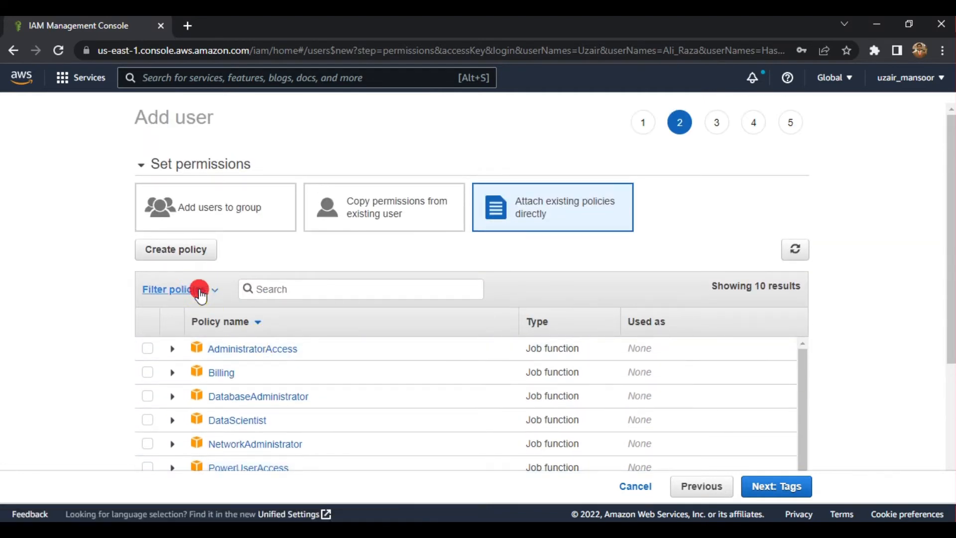
- Clear the job function filter to list all 757 policies and continue to Add tags
click(198, 290)
click(158, 413)
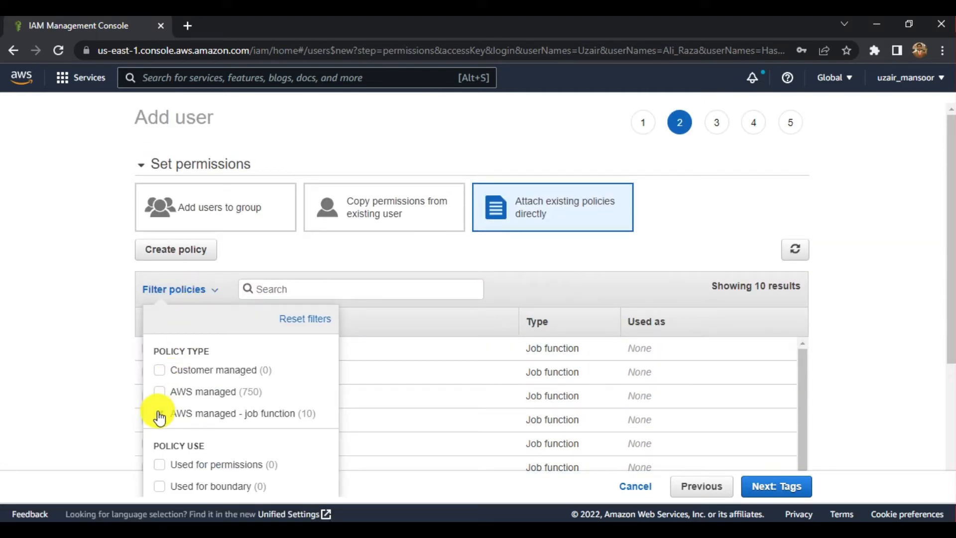
click(84, 399)
scroll(83, 400, down, 1)
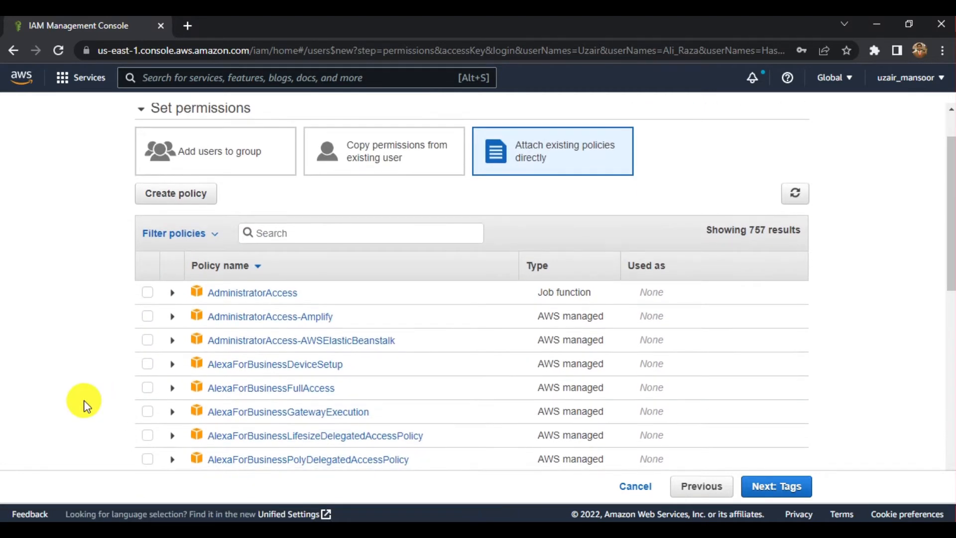
scroll(83, 399, up, 1)
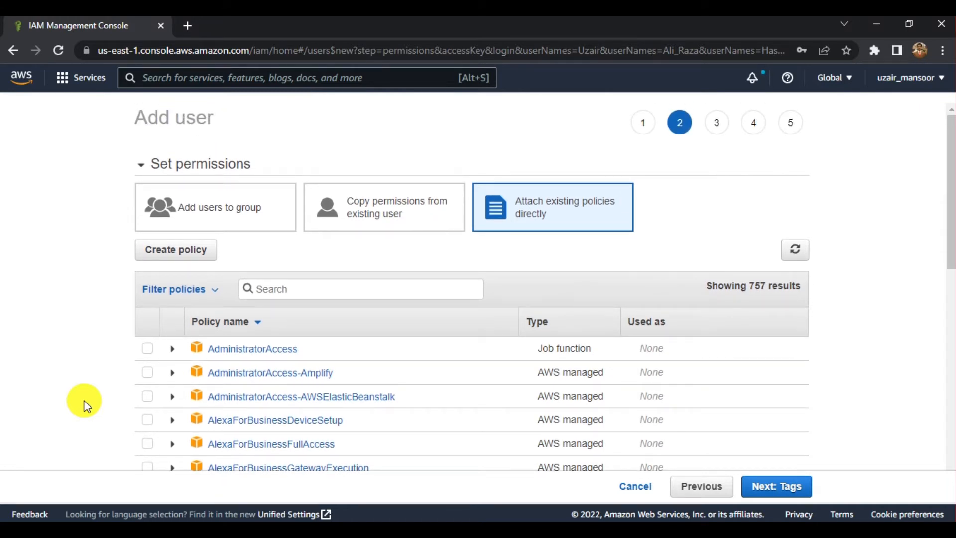
click(776, 487)
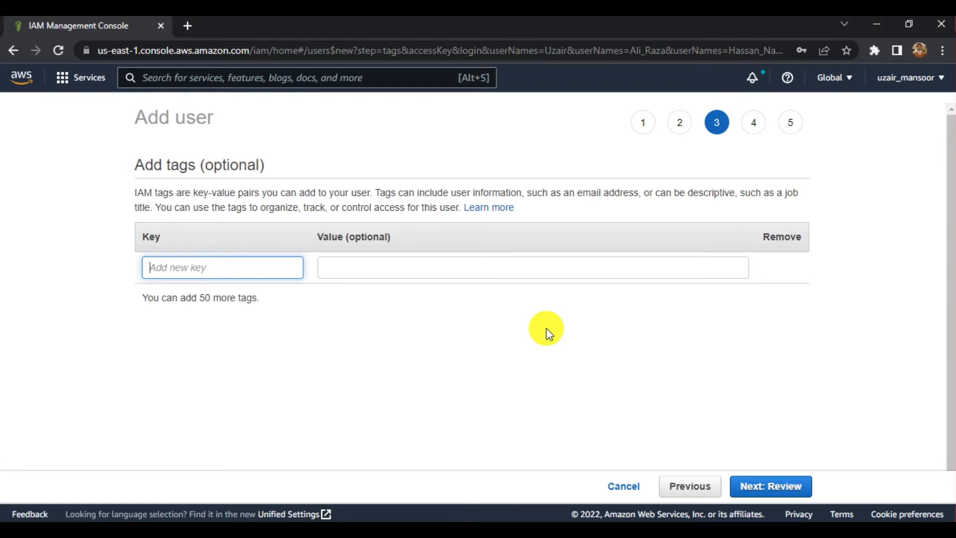
- Add a tag with key 'Name' and value 'Dev Team', then continue to Review
text(N)
key(BackSpace)
text(Name)
click(565, 264)
text(Dev TE)
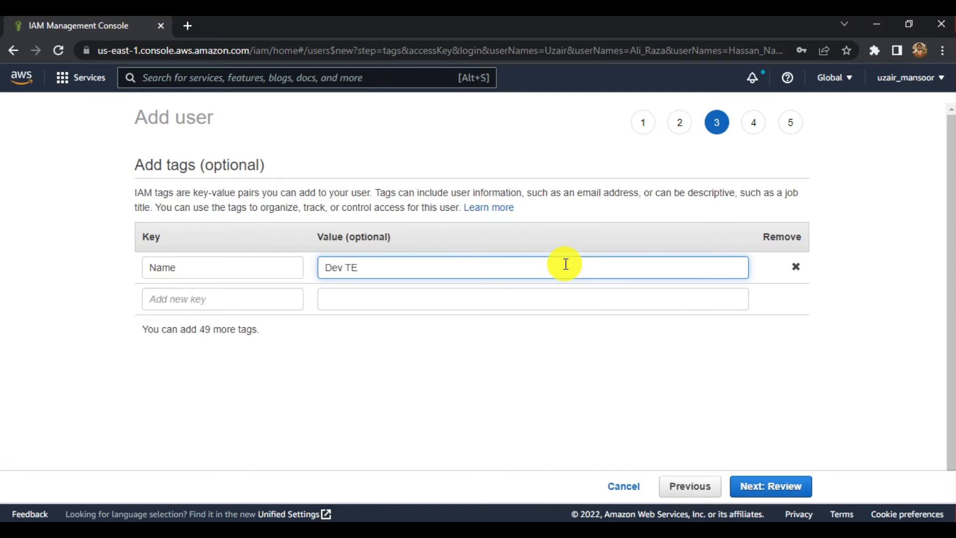
key(BackSpace)
text(eam)
click(778, 487)
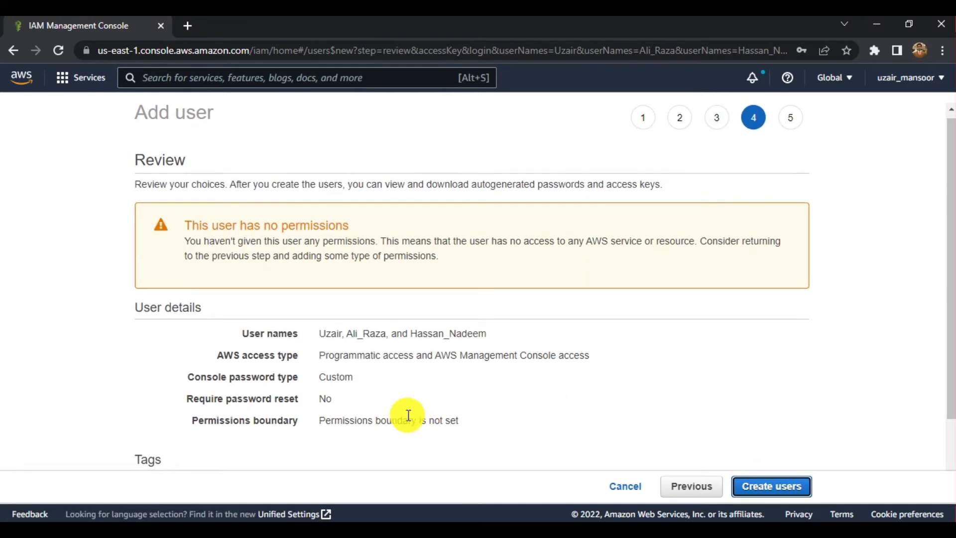
- Read the no-permissions warning and the Dev Team tag on Review, then create the three users
drag(212, 226, 336, 224)
click(336, 226)
click(335, 224)
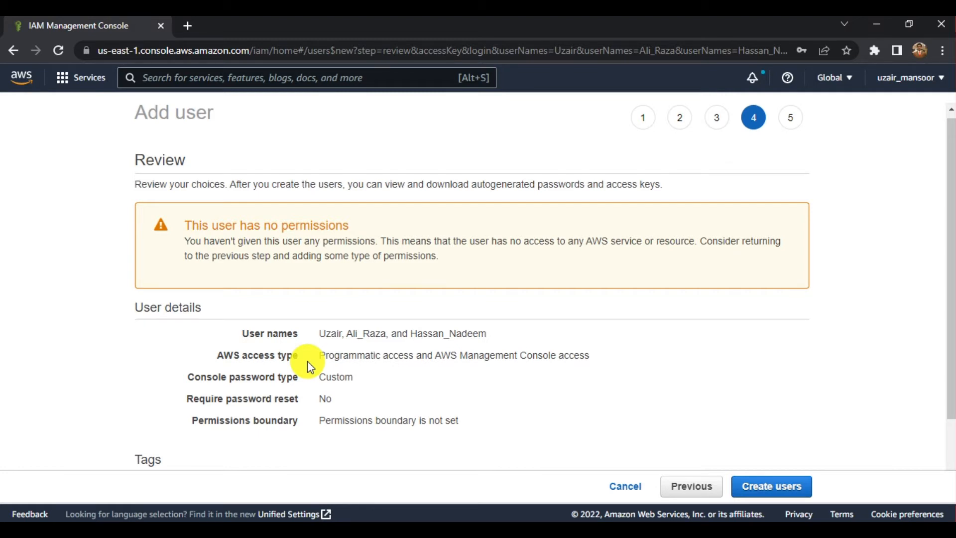
scroll(291, 413, down, 2)
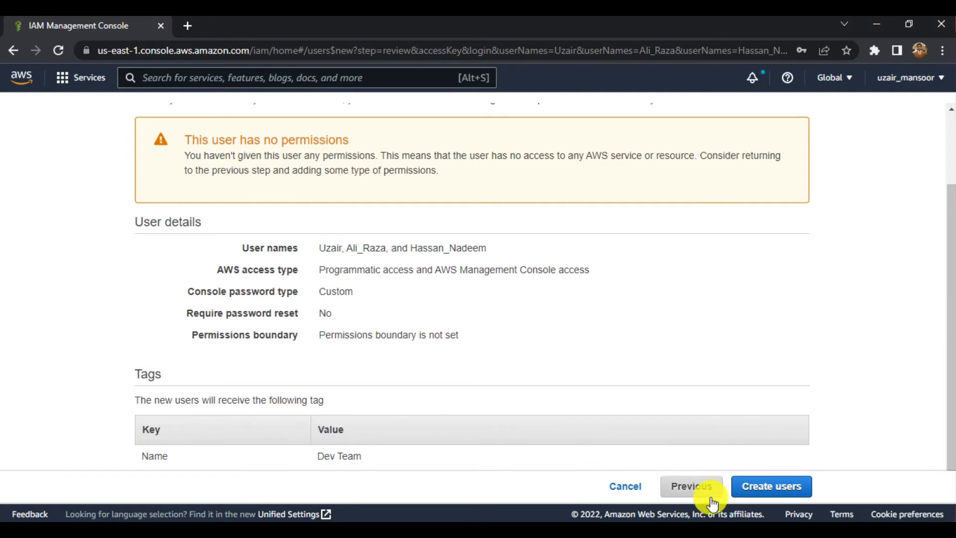
click(777, 489)
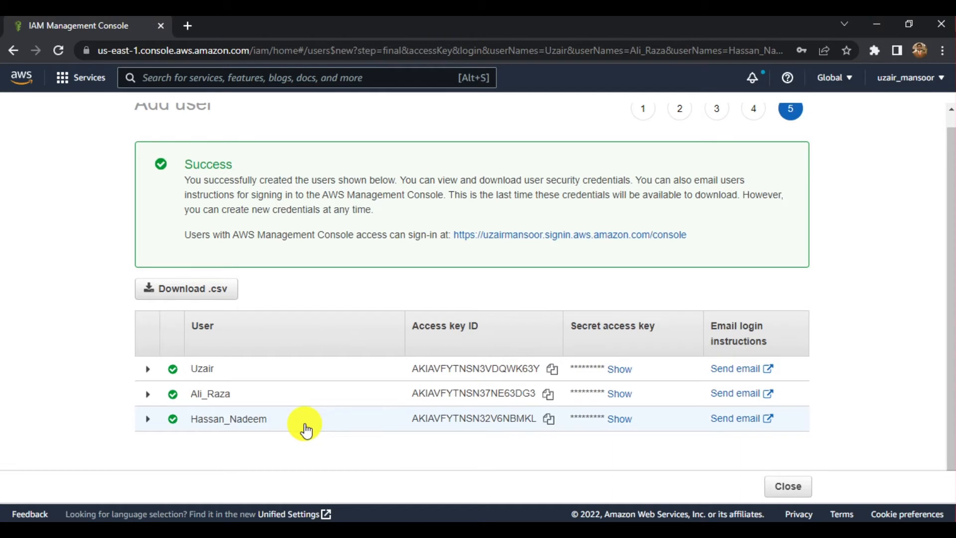
- Download the new_user_credentials CSV and open it in Excel
click(207, 294)
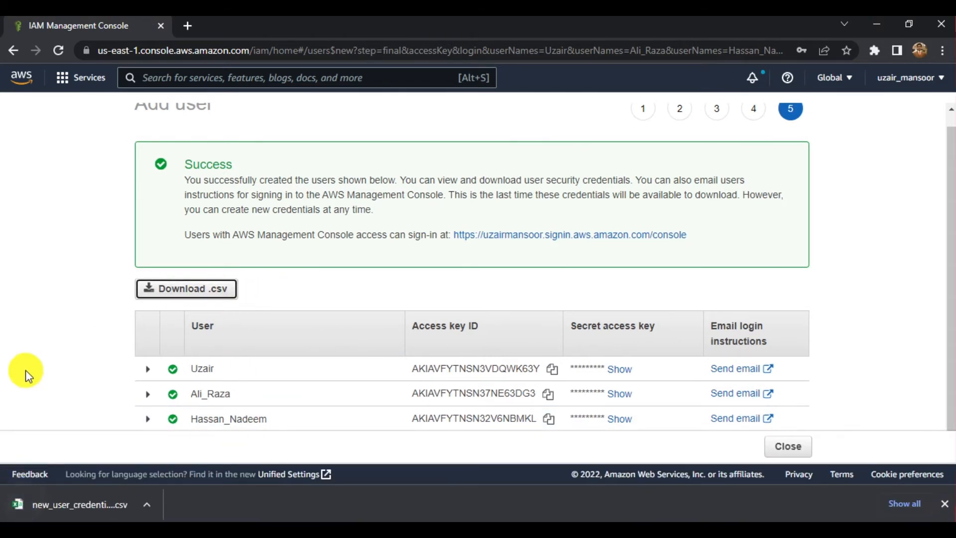
click(105, 513)
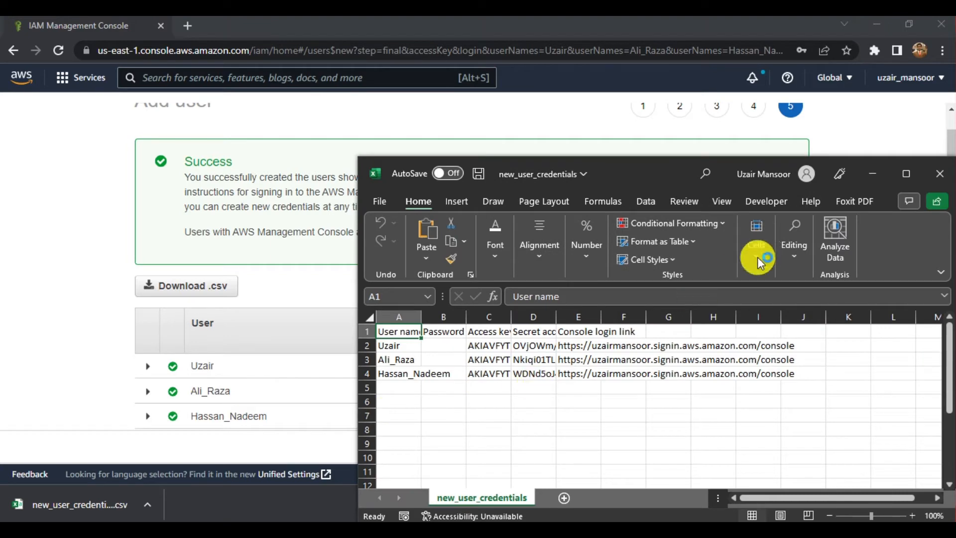
- Maximize Excel, check the password, access key ID, secret key and login link cells, then return to Chrome
click(901, 177)
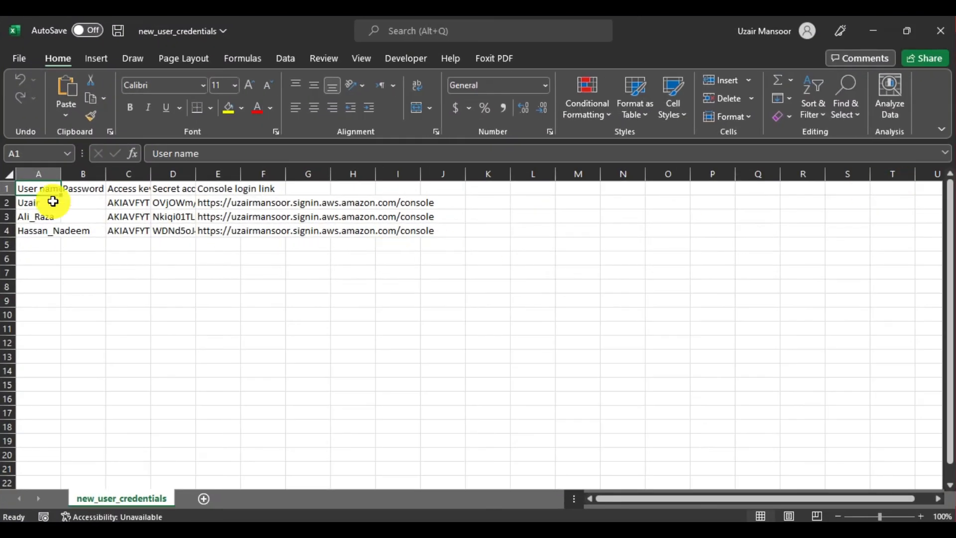
click(69, 201)
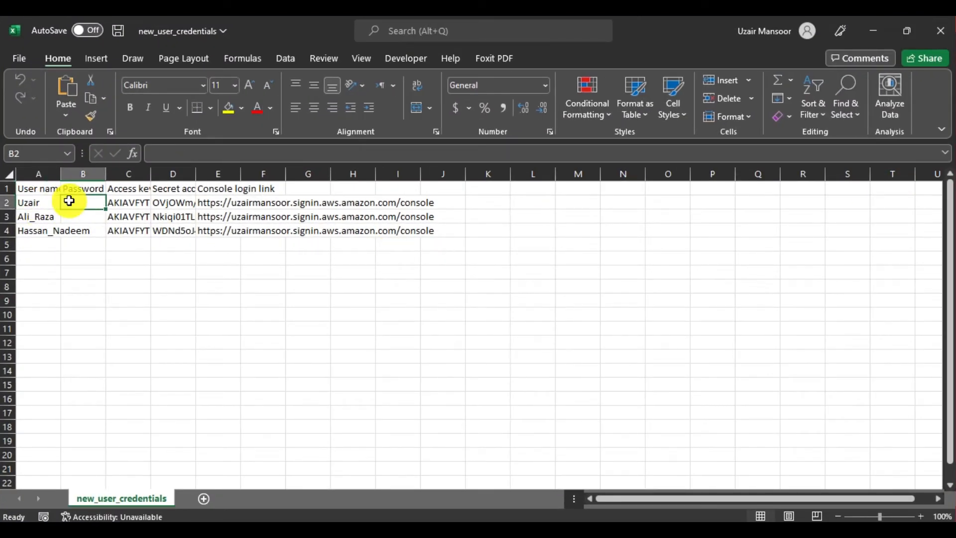
key(Down)
key(Down)
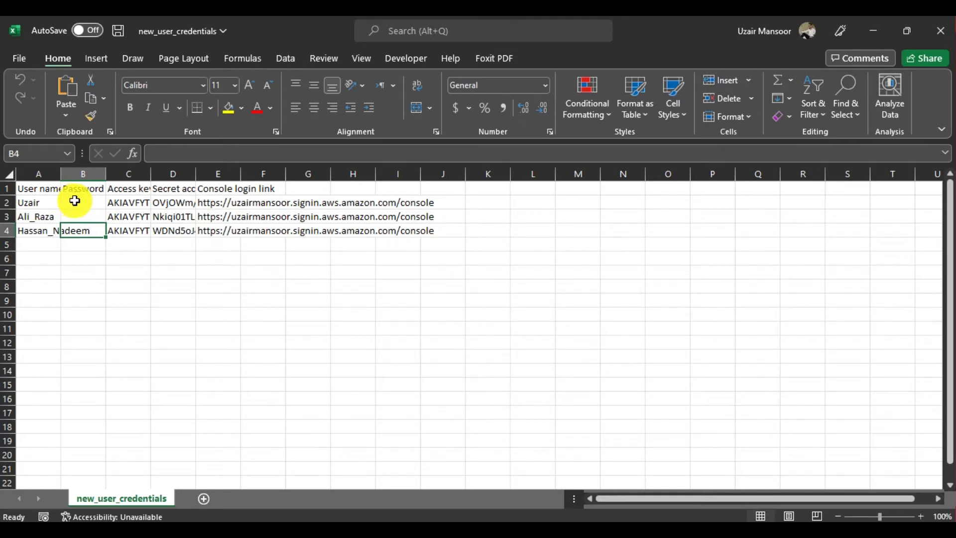
click(112, 202)
click(177, 202)
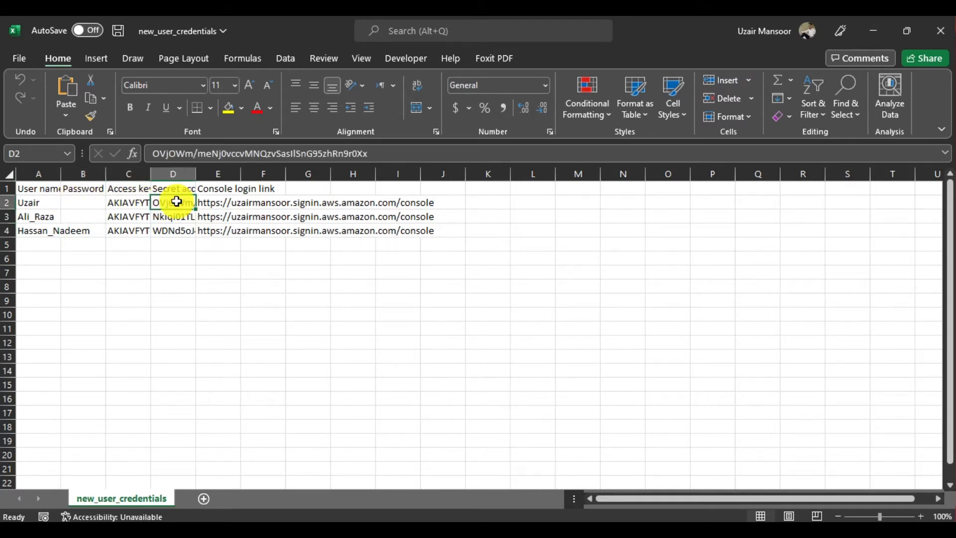
click(269, 206)
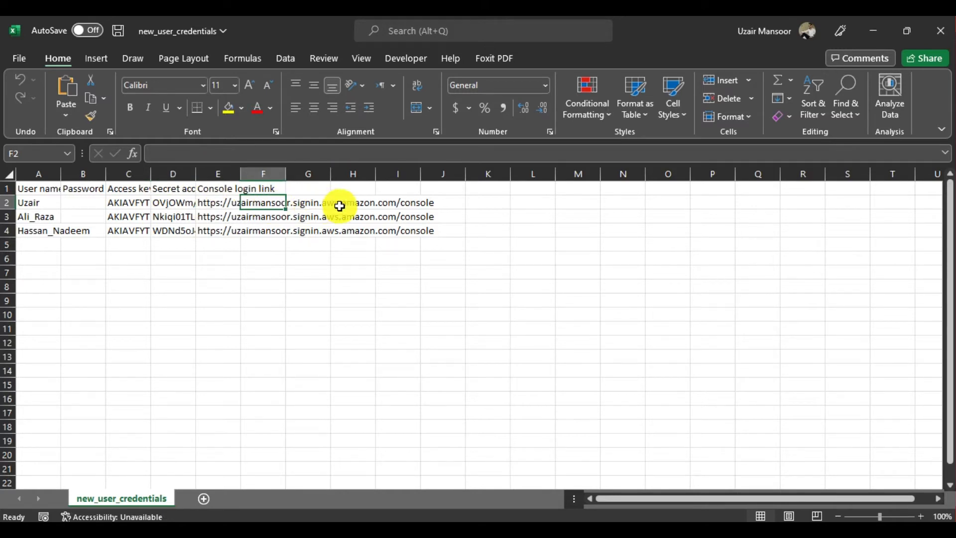
key(alt+Tab)
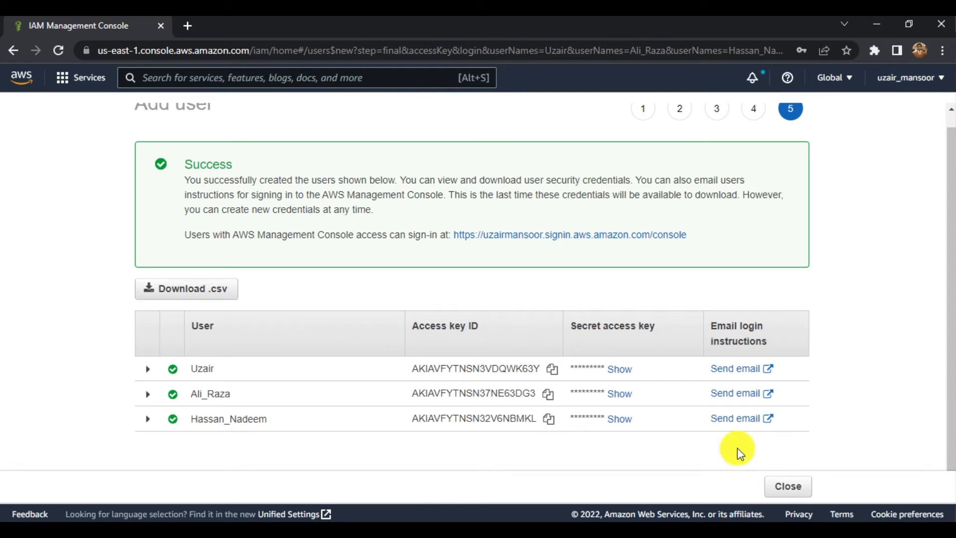
- Reveal and select the first user's secret access key, then close the wizard to the Users list
click(621, 369)
double_click(626, 377)
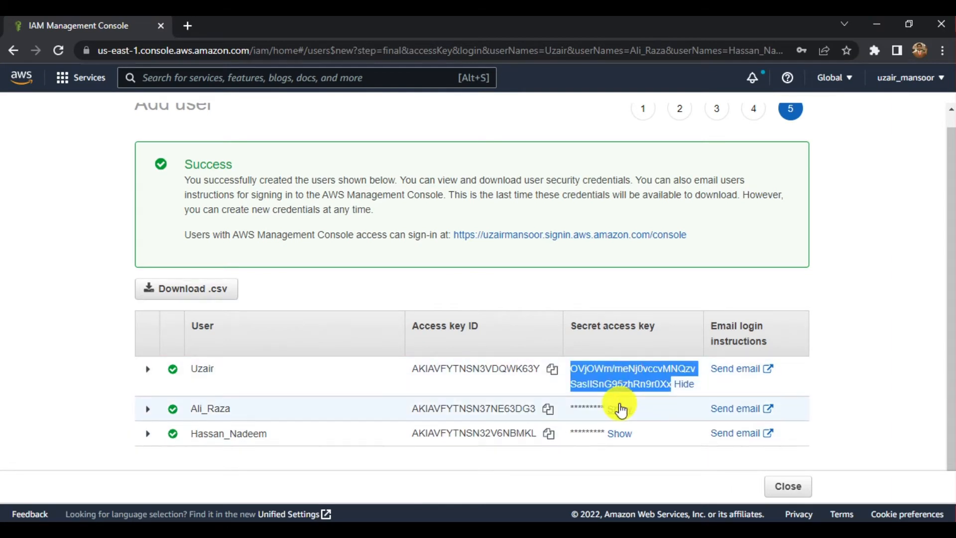
click(696, 295)
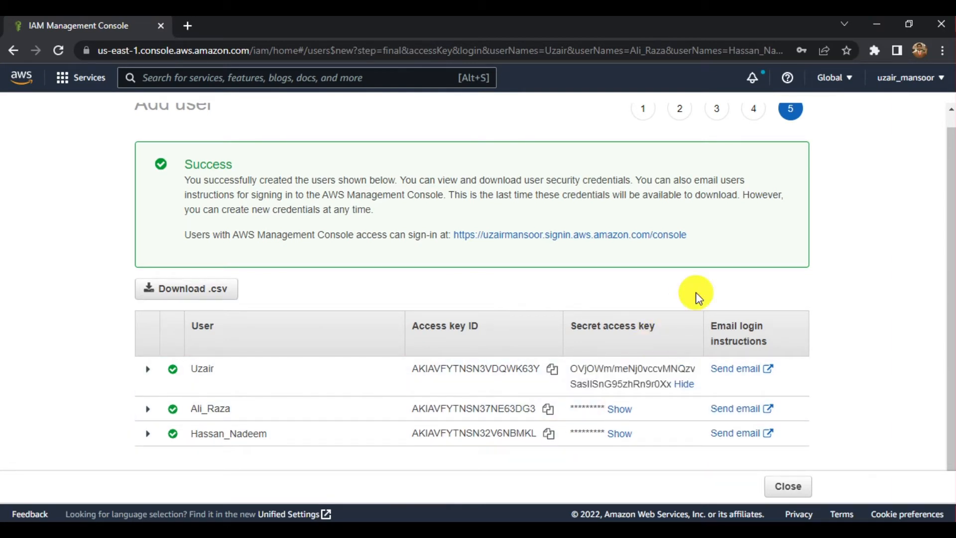
scroll(459, 304, up, 1)
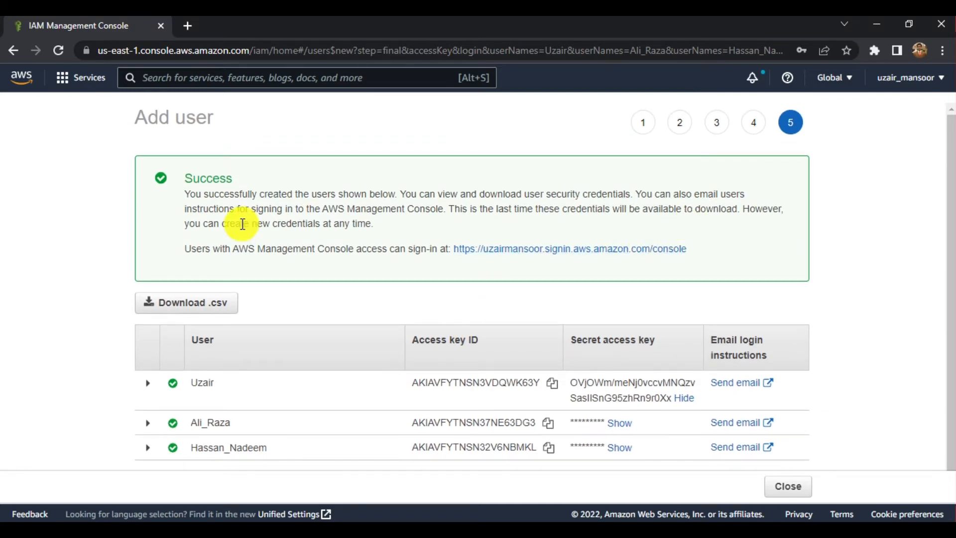
click(786, 494)
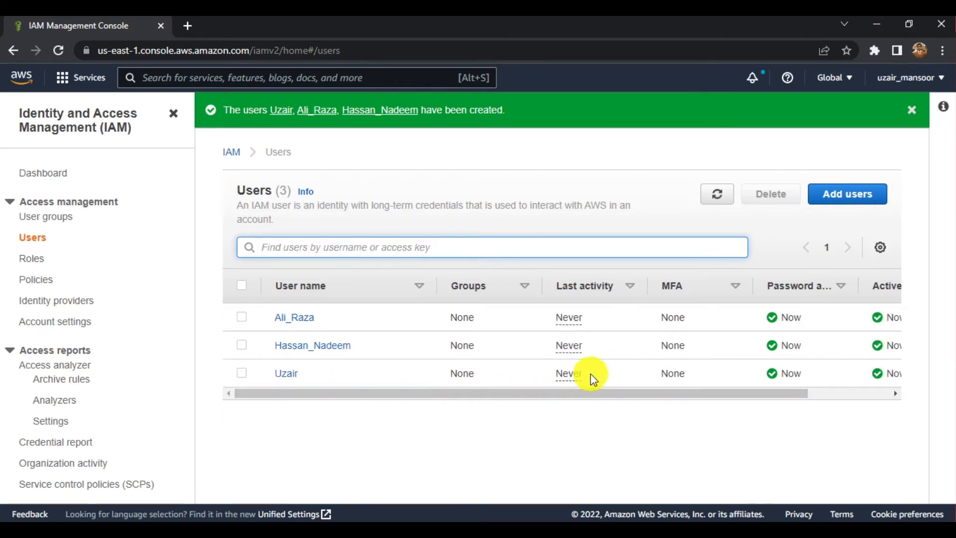
- Copy the IAM users sign-in URL from the IAM dashboard and open a new browser window
mouse_move(727, 397)
mouse_down()
mouse_move(802, 397)
mouse_move(733, 396)
mouse_up()
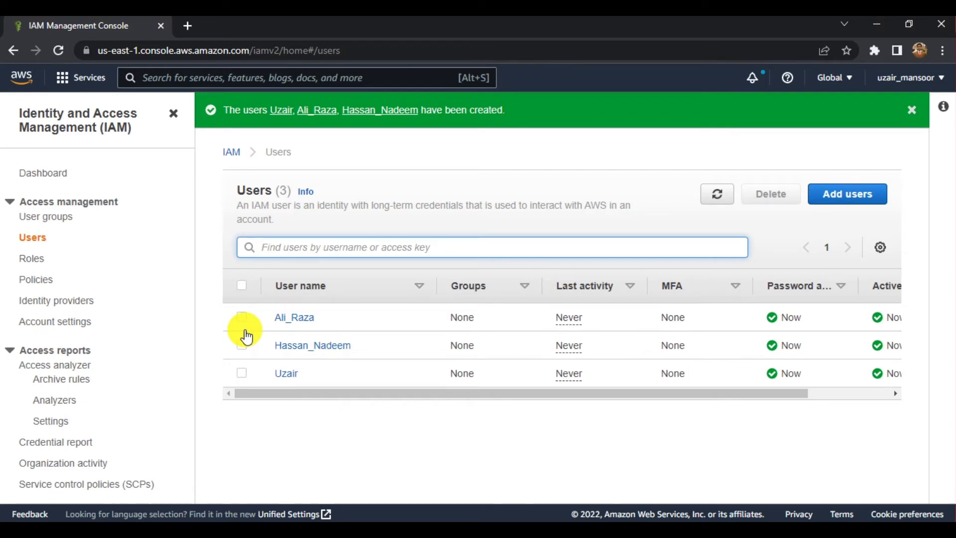
click(242, 373)
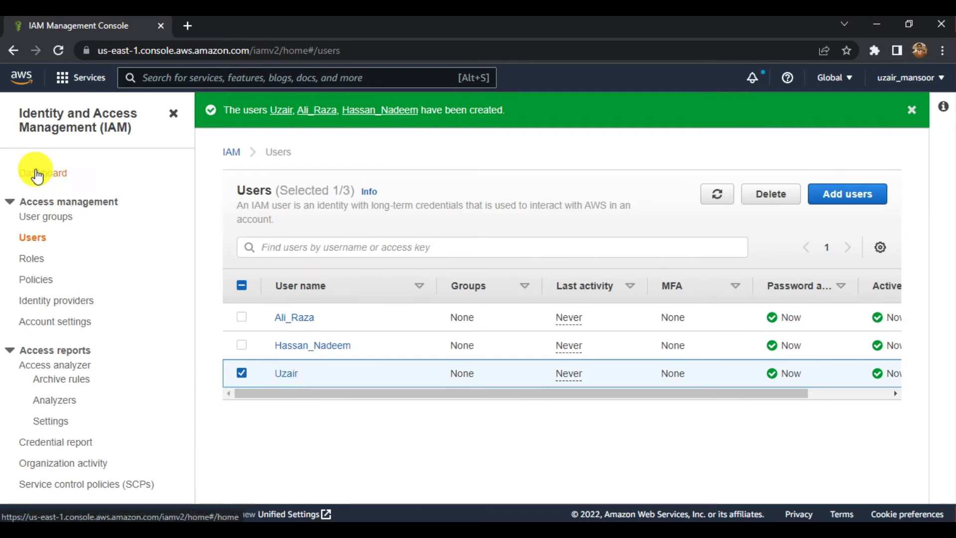
click(34, 170)
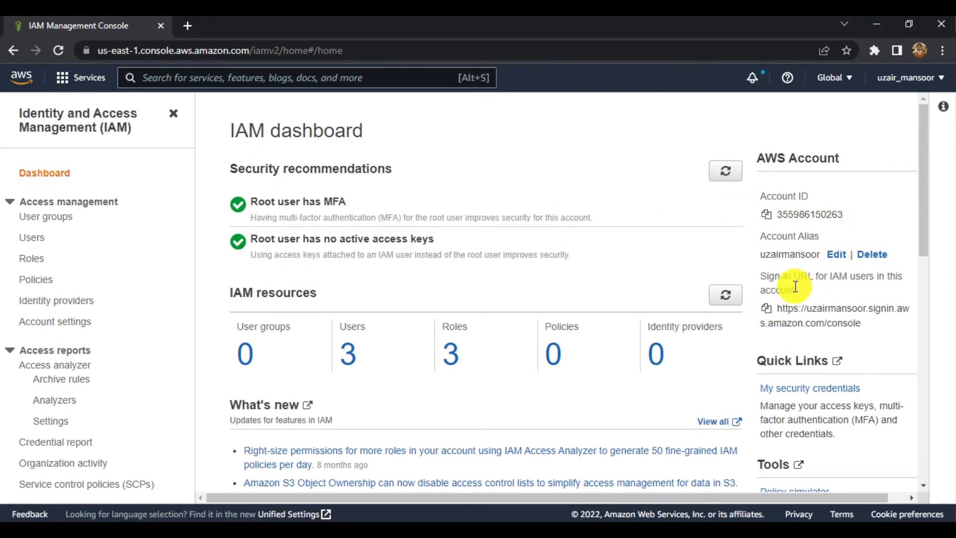
drag(801, 280, 881, 278)
click(882, 278)
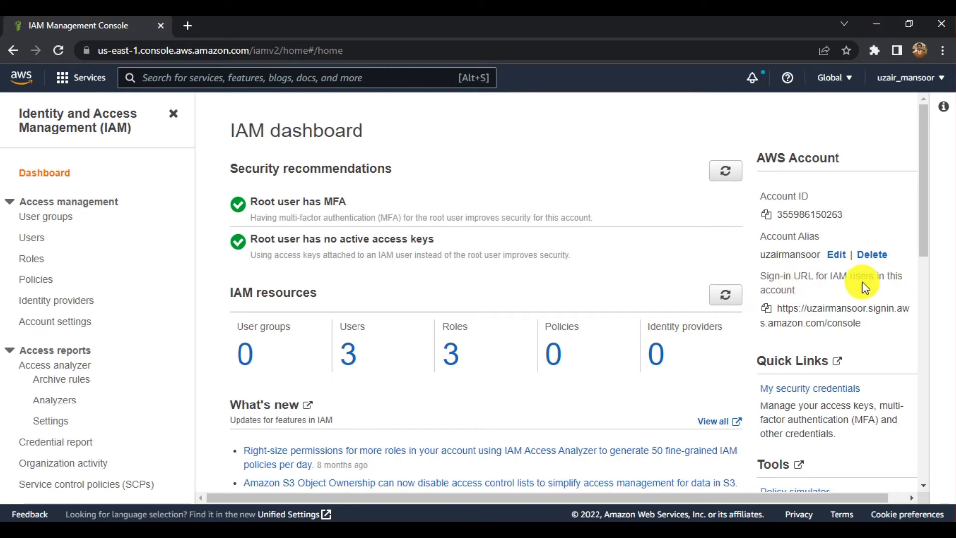
click(766, 310)
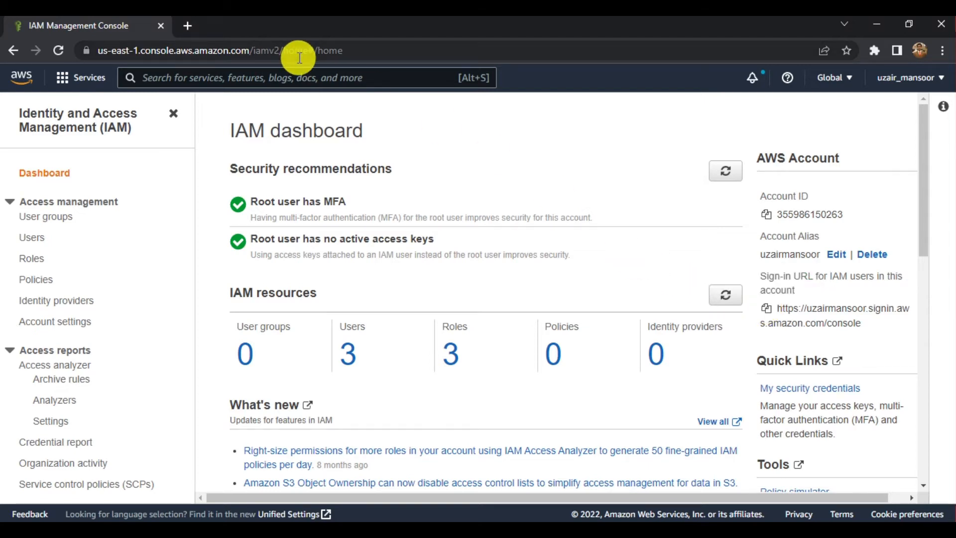
key(ctrl+n)
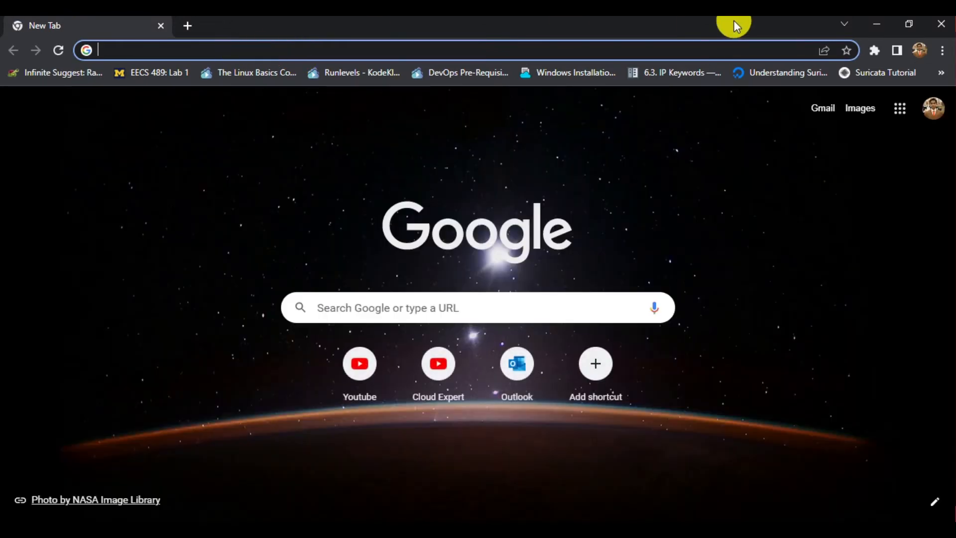
- Close the extra browser window and new tab, keeping only the IAM console tab
click(941, 25)
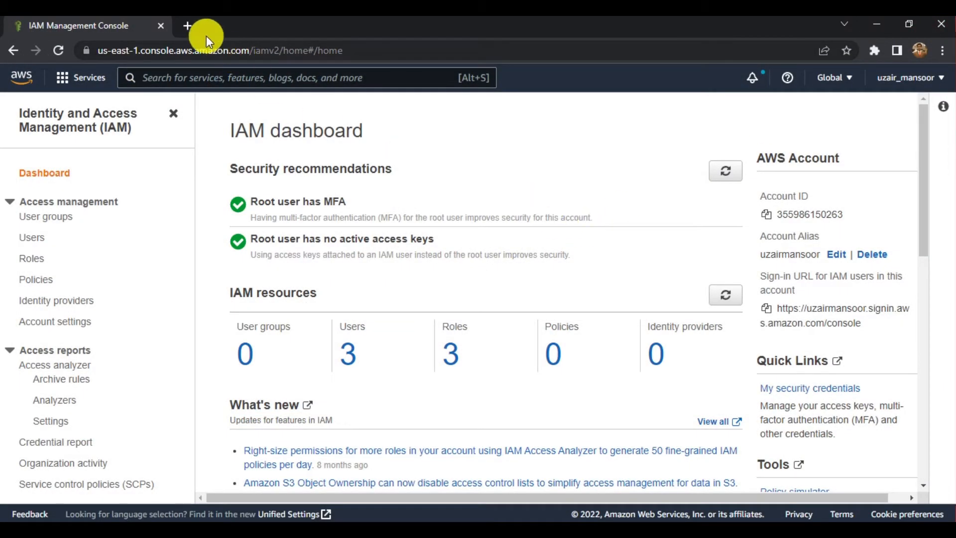
click(188, 25)
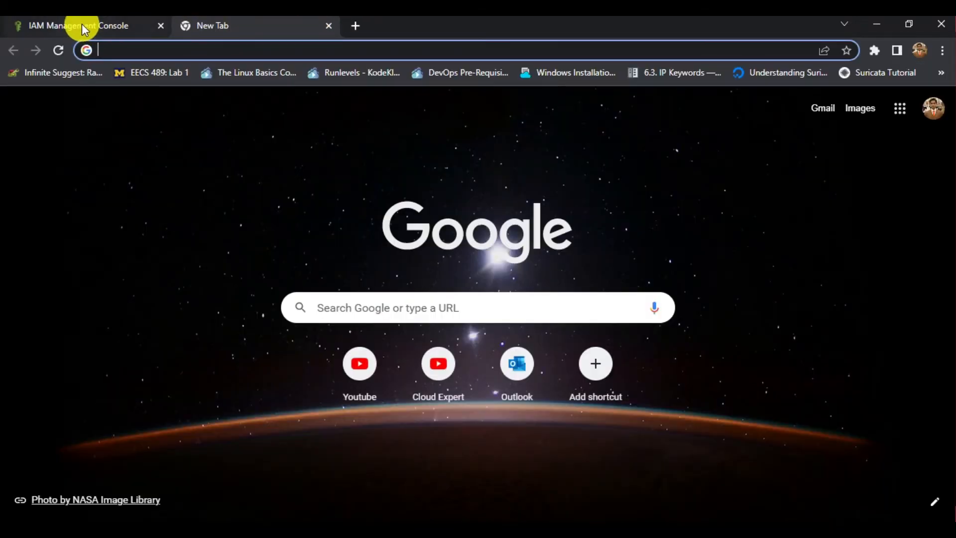
click(82, 25)
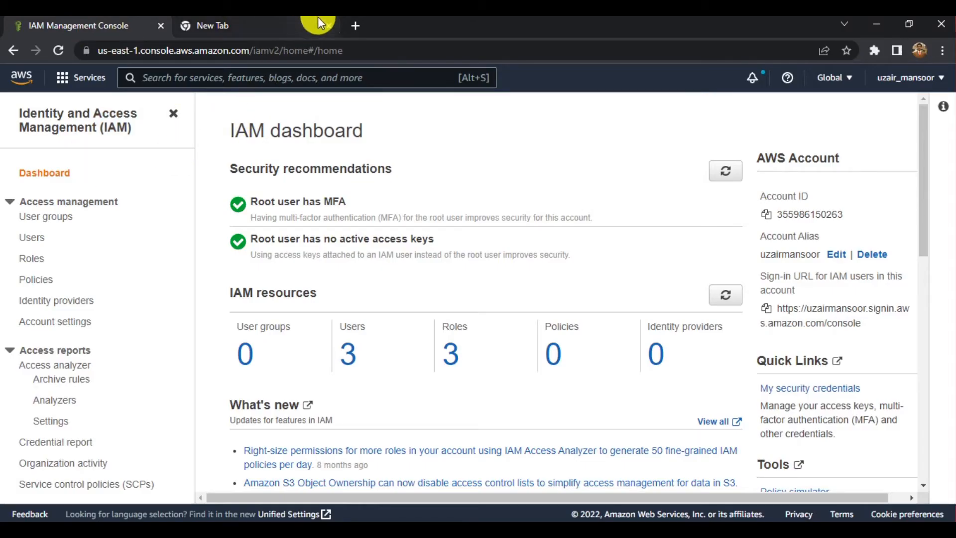
click(330, 25)
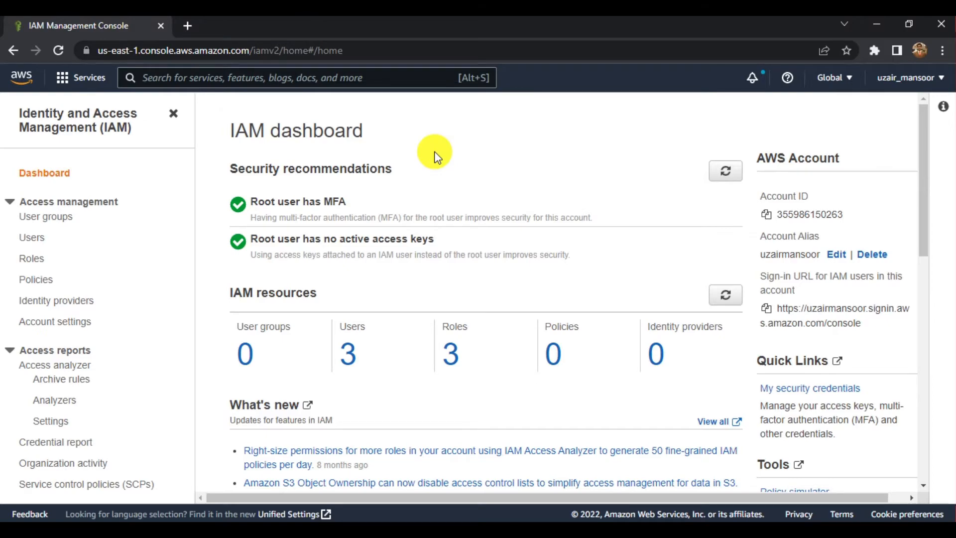
- Load the copied IAM sign-in URL in a new incognito window
key(ctrl+shift+n)
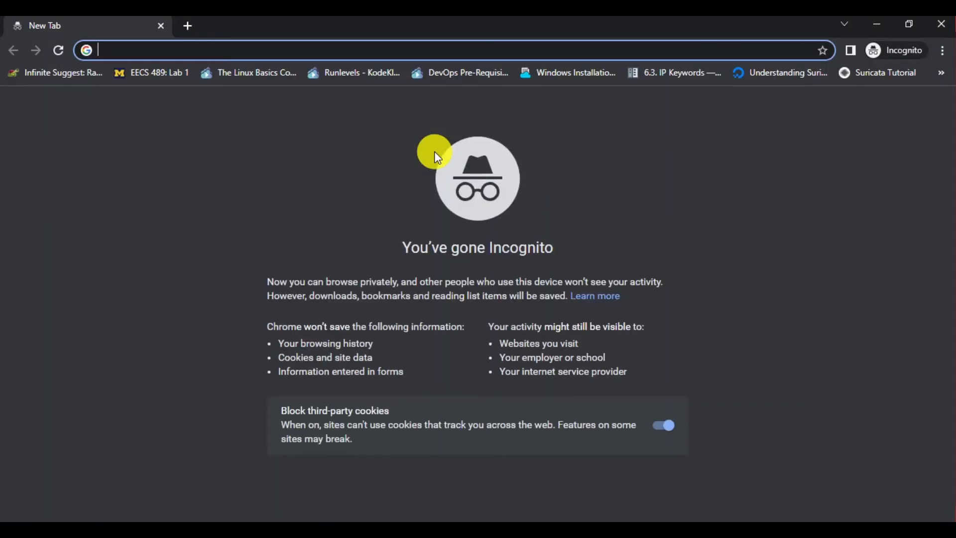
key(ctrl+v)
key(Return)
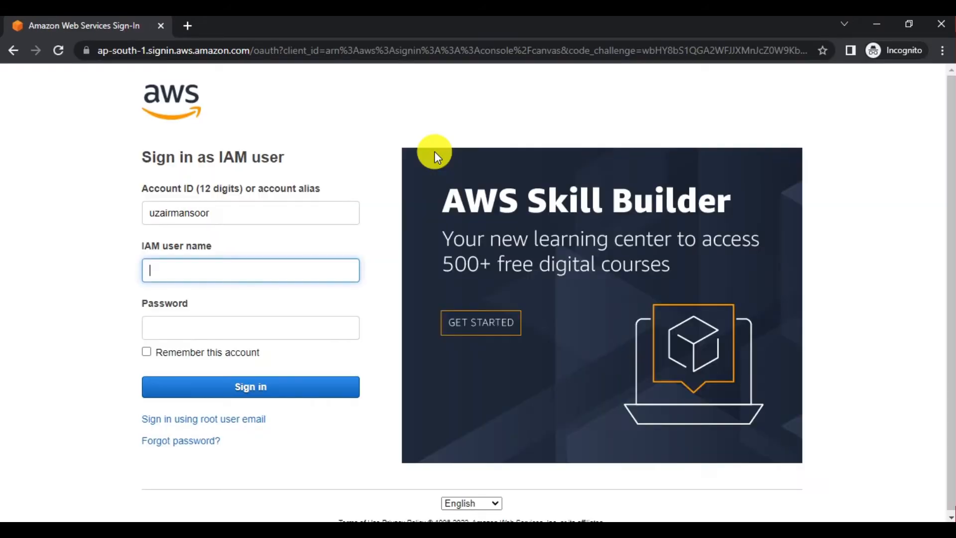
- Sign in as the new IAM user with its user name and password, remembering the account
click(244, 269)
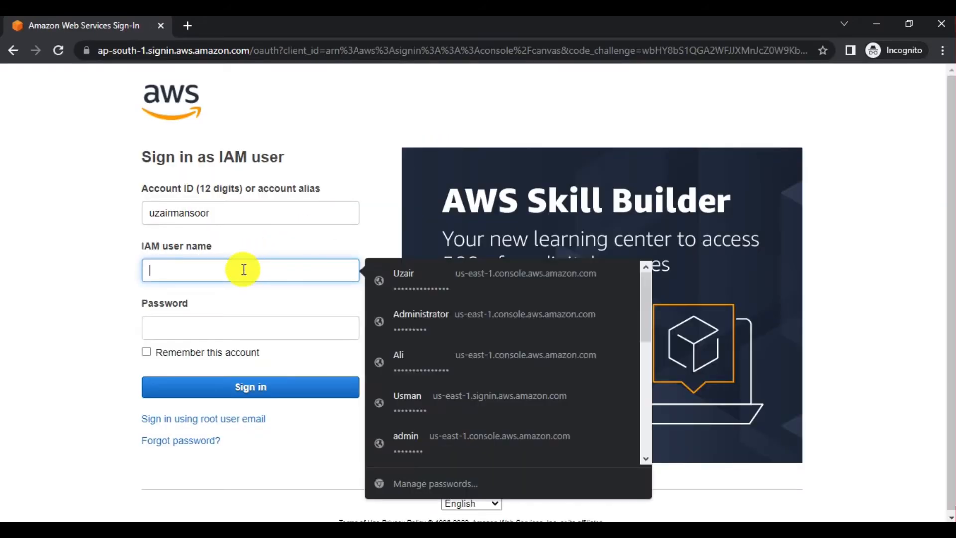
text(Uzair)
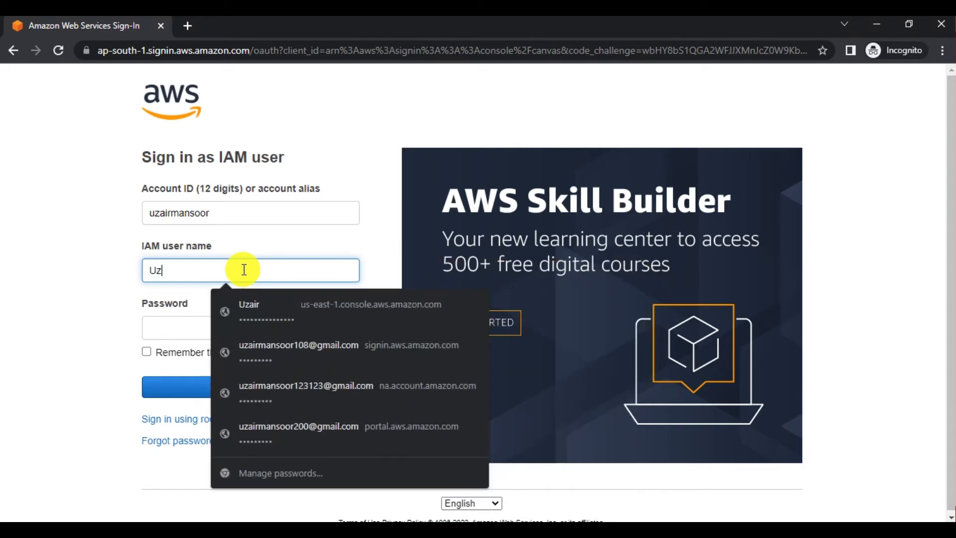
click(163, 327)
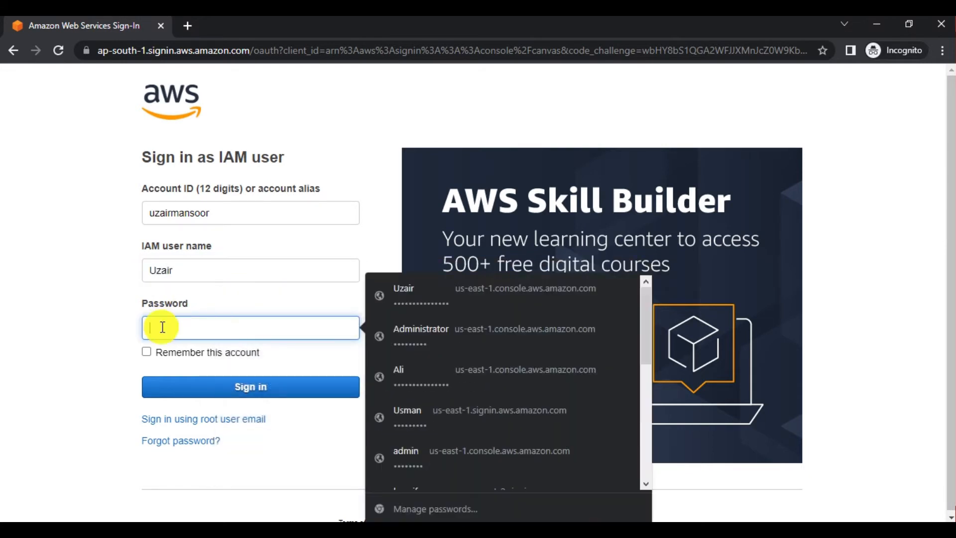
text(•••••)
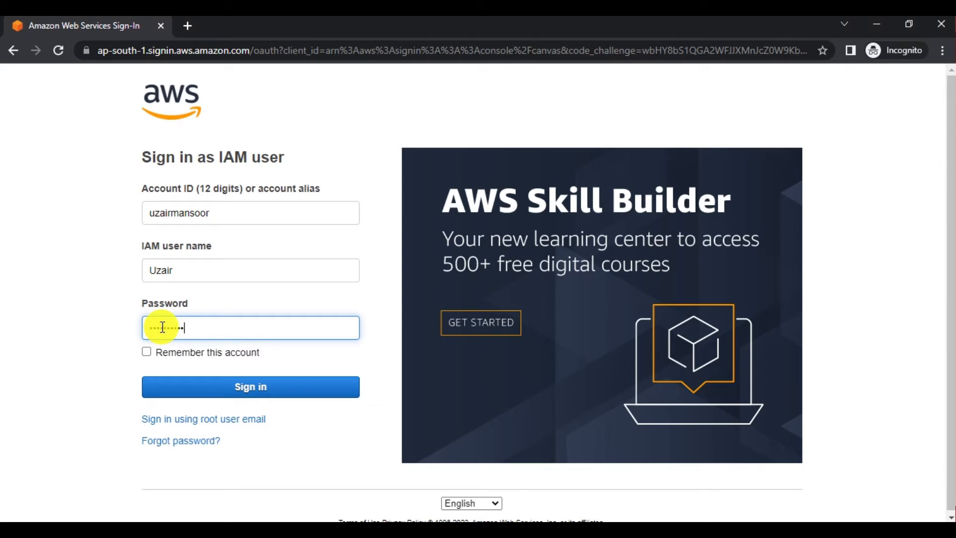
text(••••••)
click(145, 352)
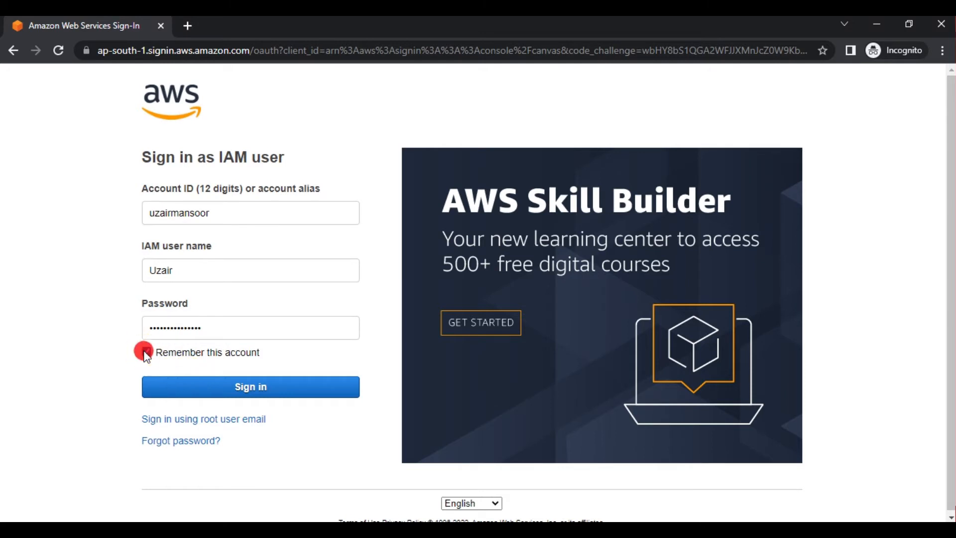
click(217, 387)
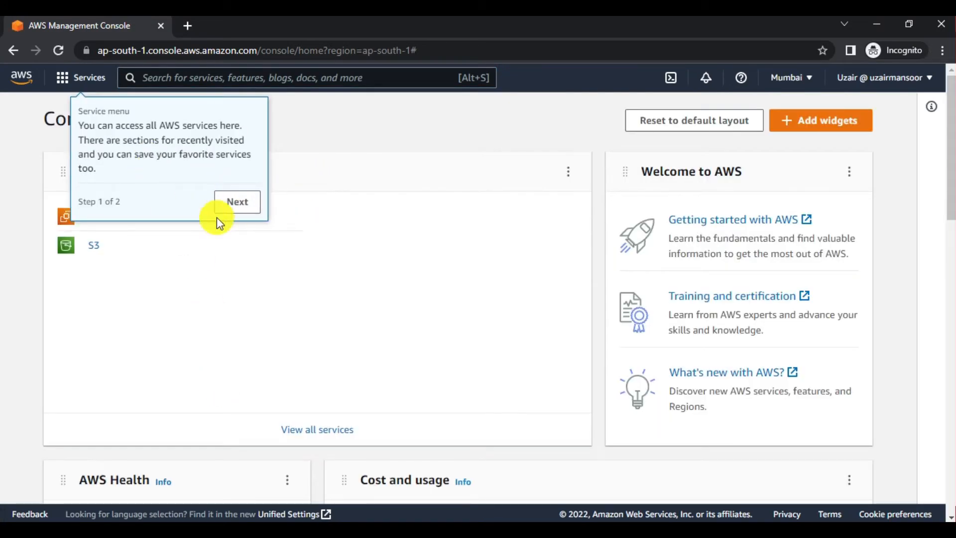
- Advance the welcome tour and dismiss the account menu with its settings tip
click(232, 205)
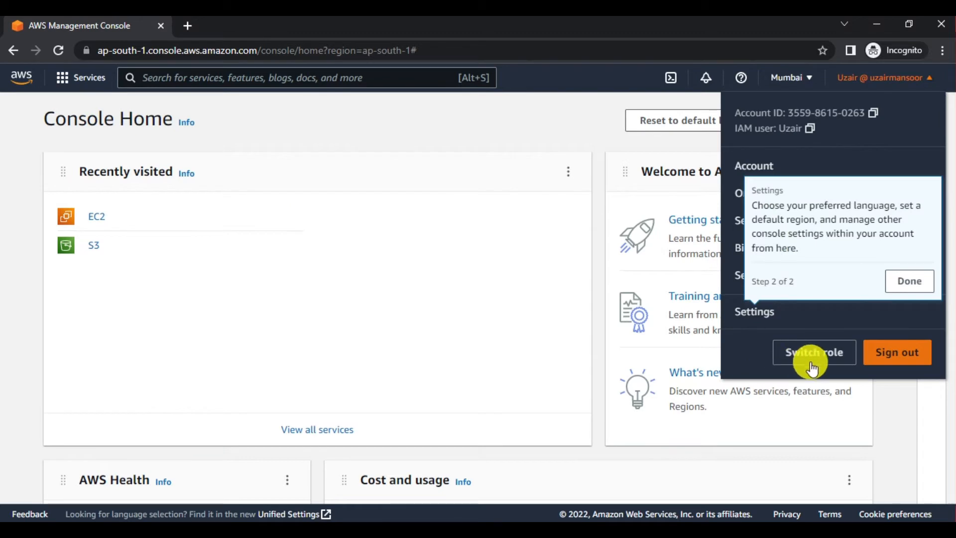
click(875, 415)
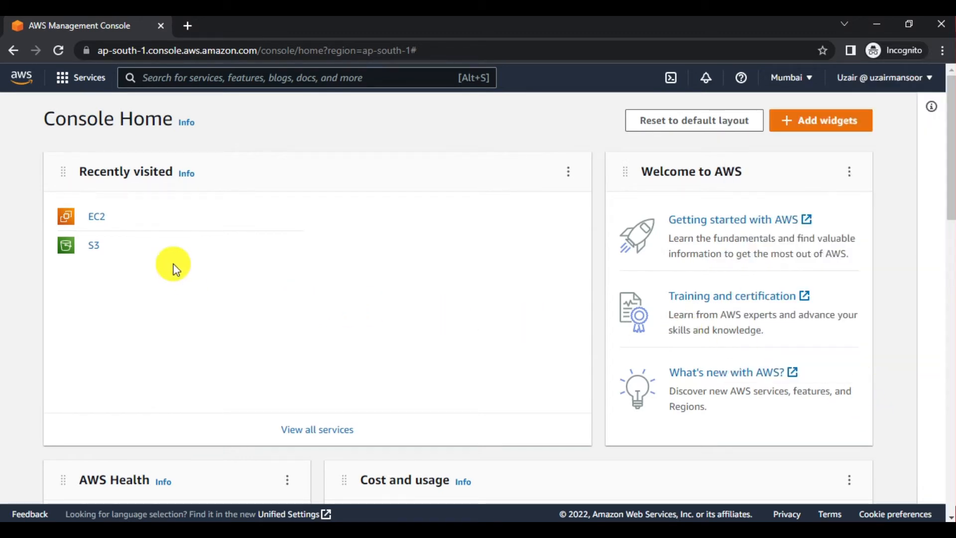
- Open the EC2 Instances list, which reports the IAM user is not authorized
click(98, 226)
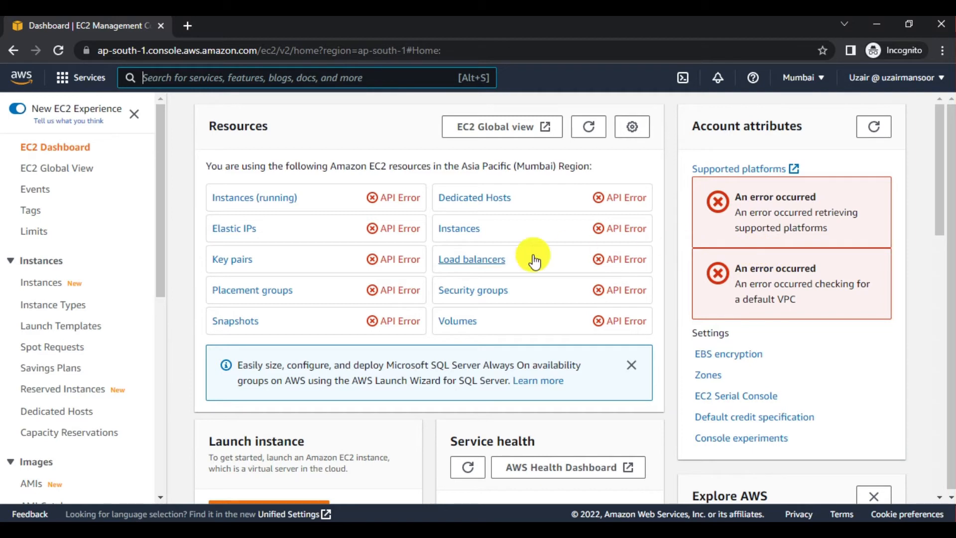
click(43, 284)
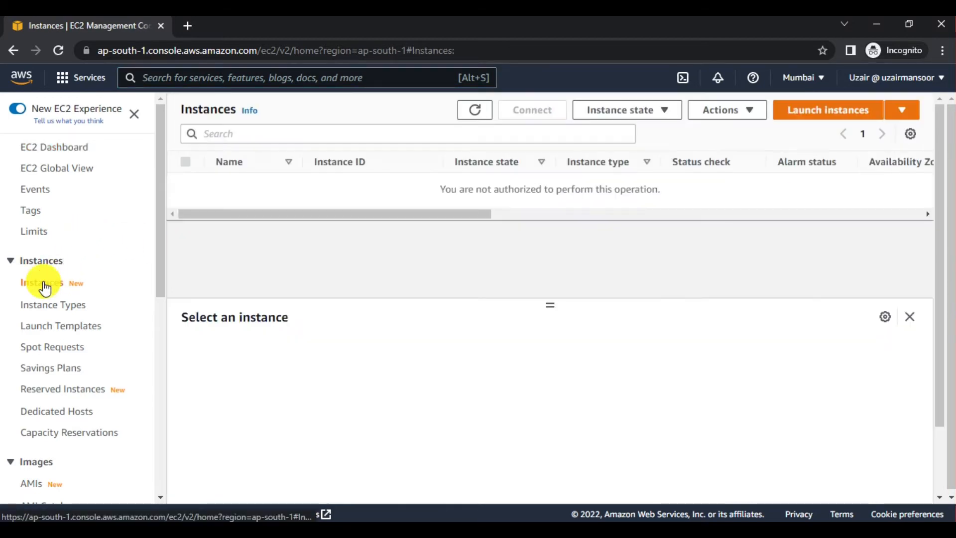
drag(439, 193, 662, 201)
click(668, 202)
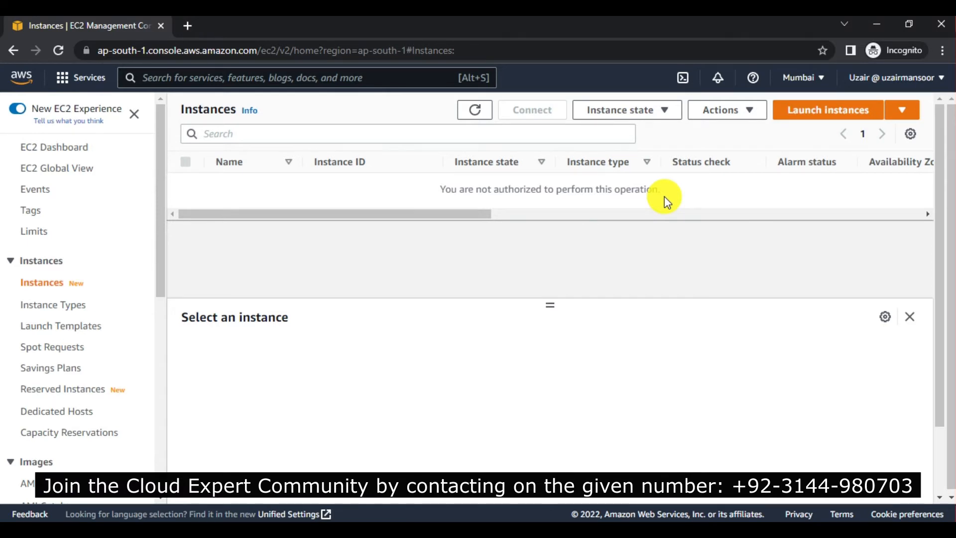
click(231, 80)
- Search for s3 and open S3, which reports no permission to list buckets
text(s3)
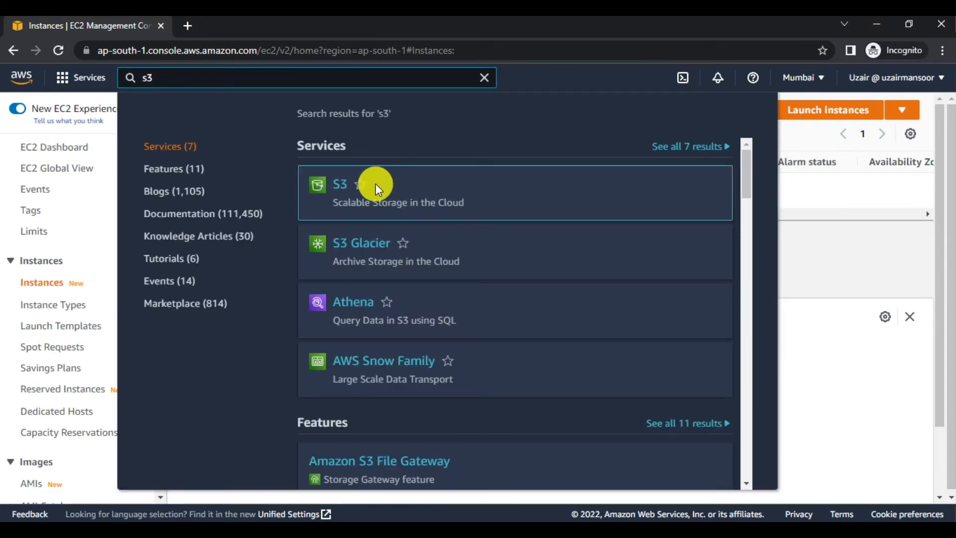
click(340, 187)
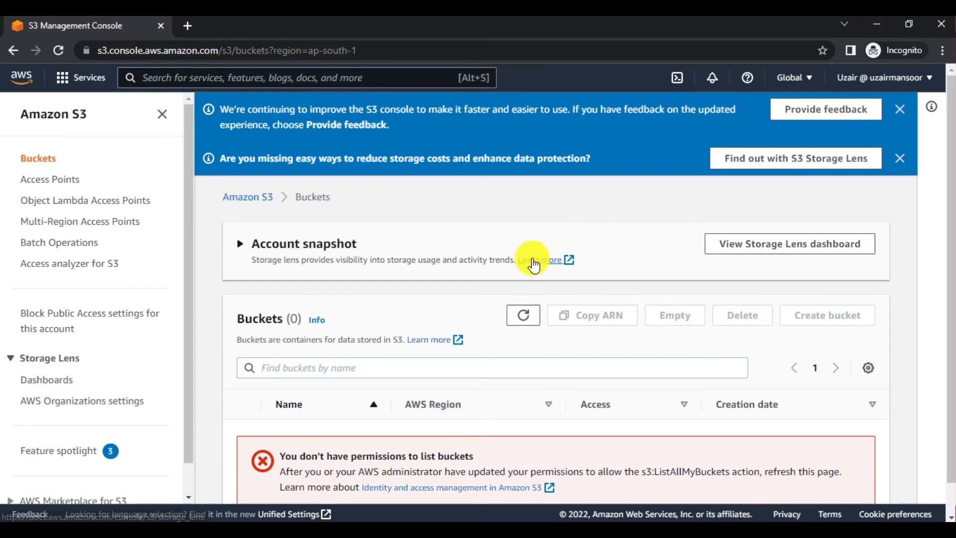
scroll(530, 260, down, 1)
drag(325, 423, 455, 423)
click(460, 423)
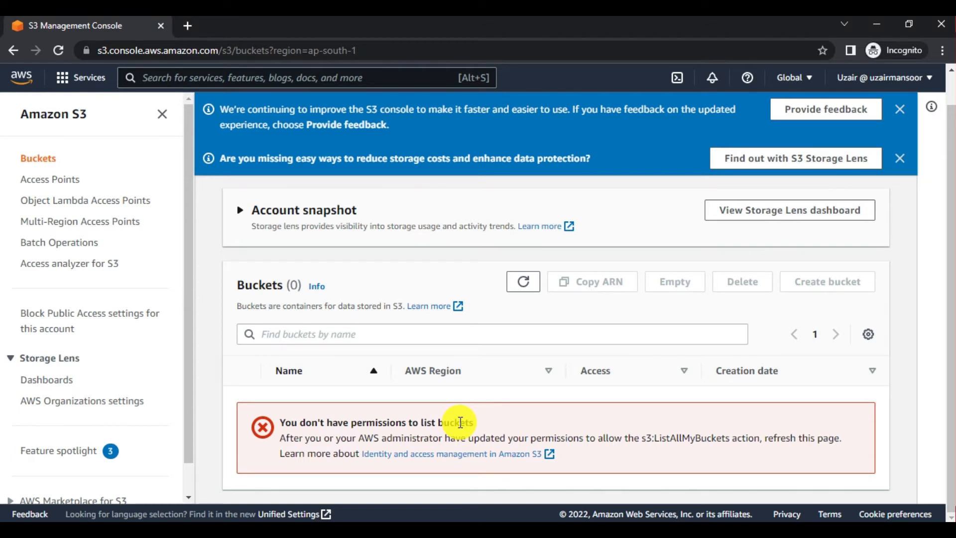
- Dismiss the Storage Lens and feedback banners, then return to Console Home
click(833, 282)
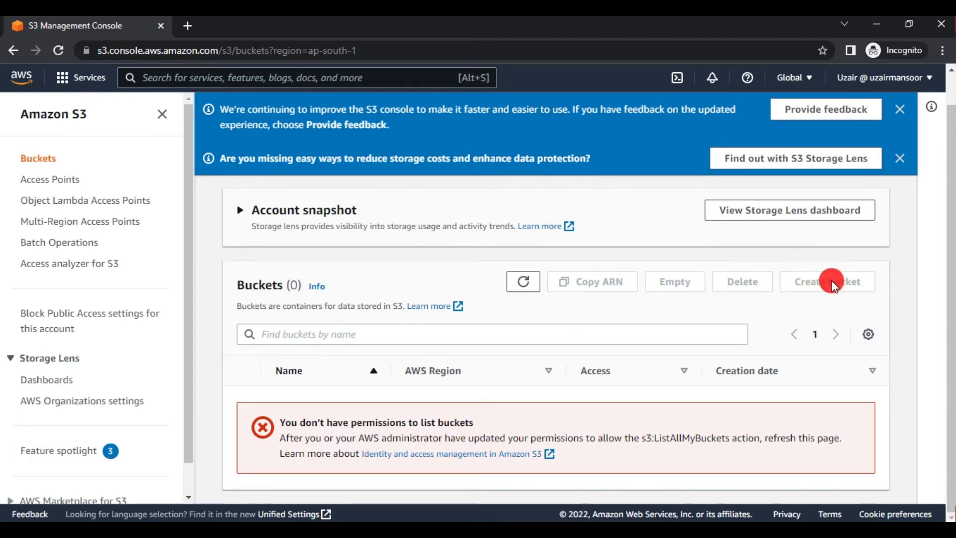
click(900, 159)
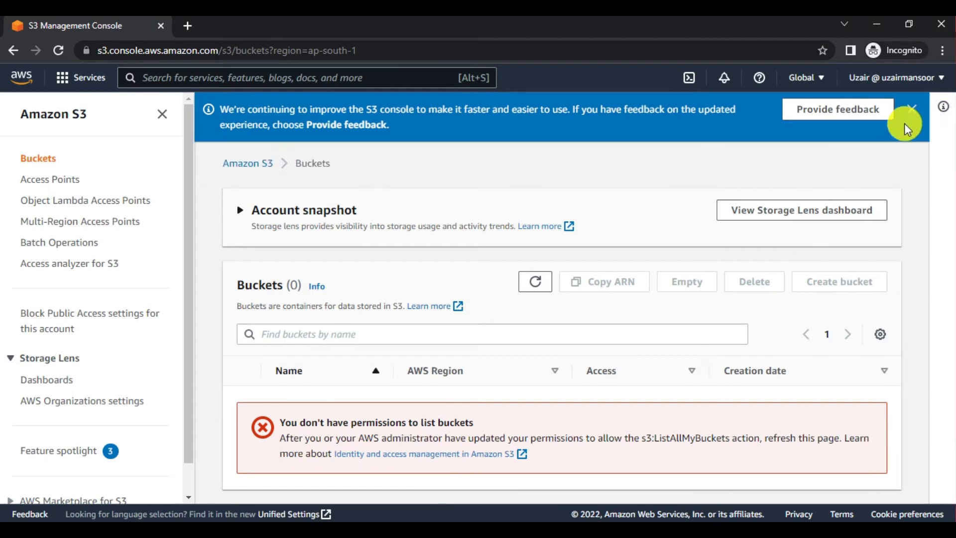
click(909, 113)
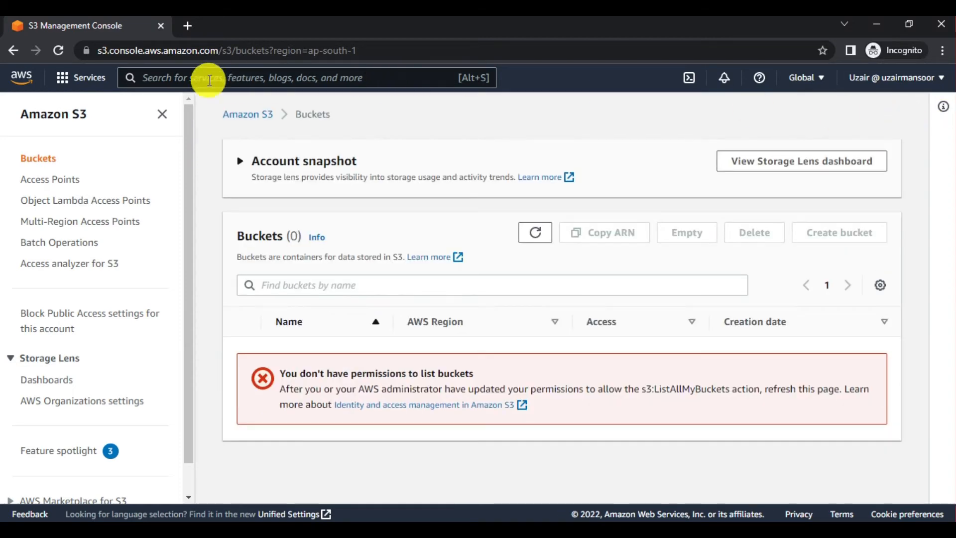
click(79, 78)
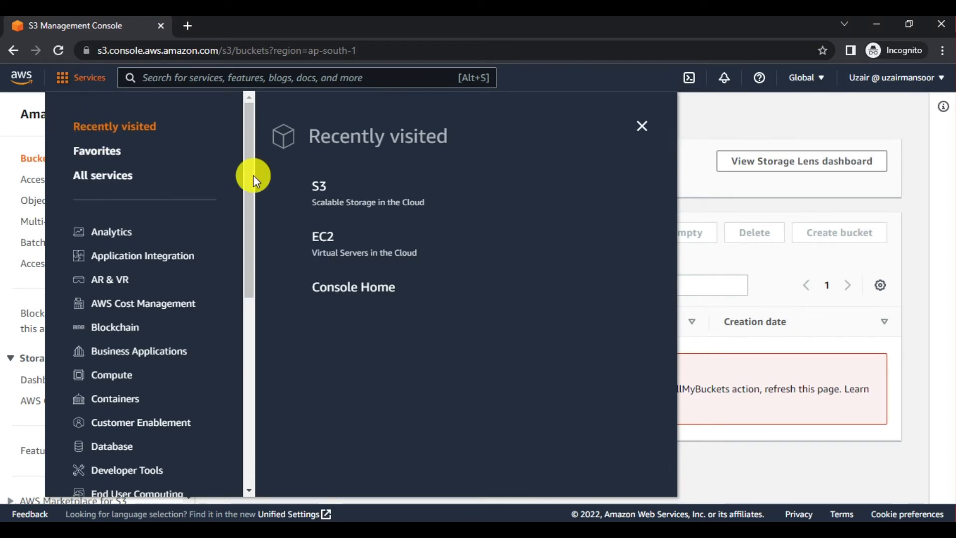
click(364, 295)
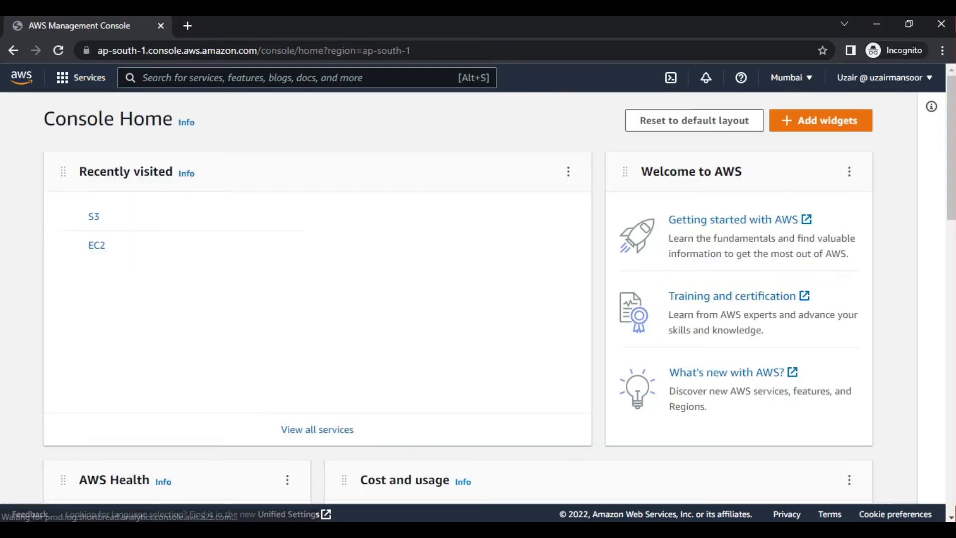
- In the administrator's IAM console, open the third user's page and begin adding permissions
click(333, 498)
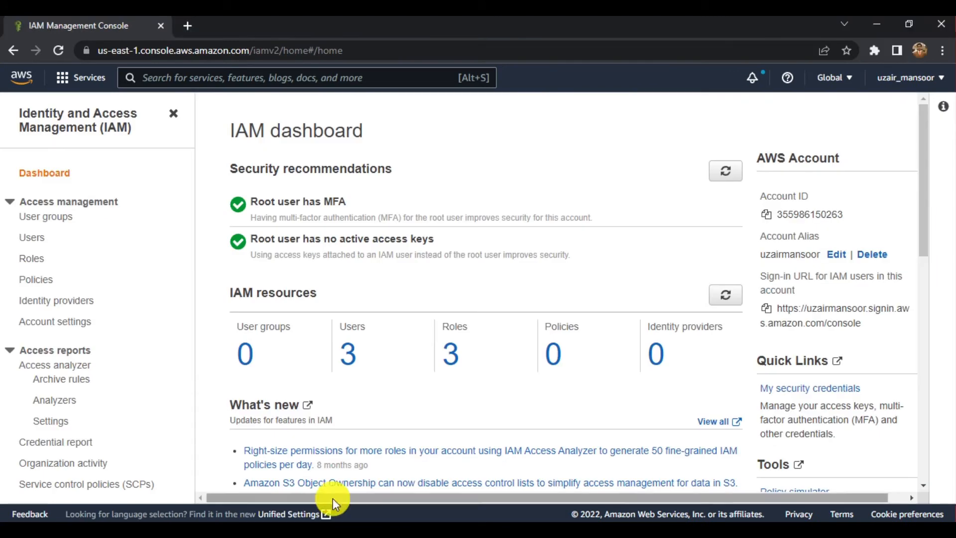
click(31, 237)
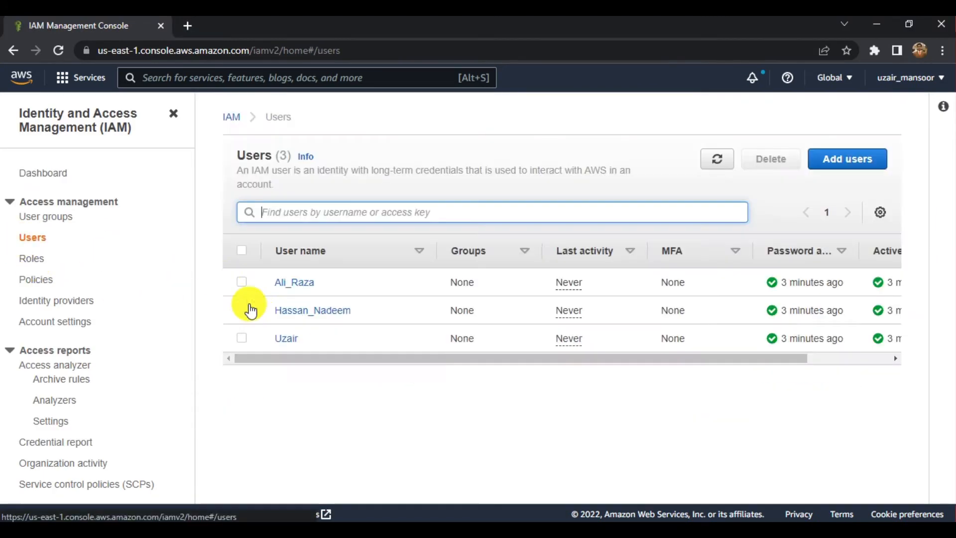
click(242, 339)
click(282, 340)
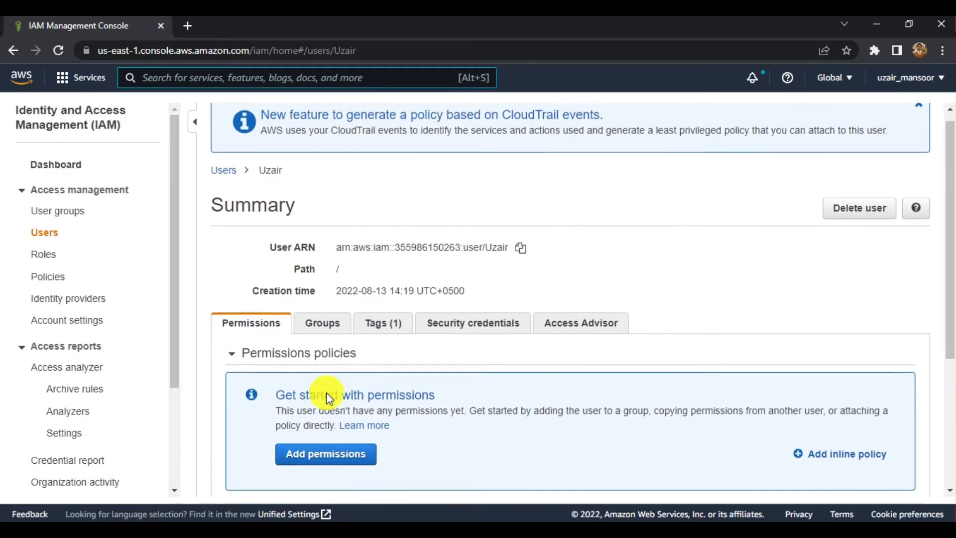
scroll(326, 394, down, 3)
click(346, 331)
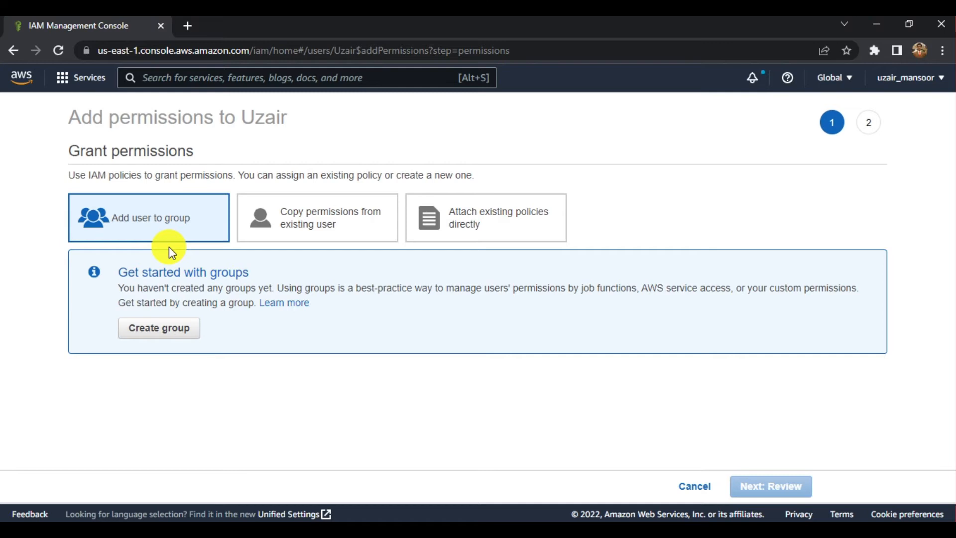
- Choose the Attach existing policies directly option
click(342, 222)
click(143, 212)
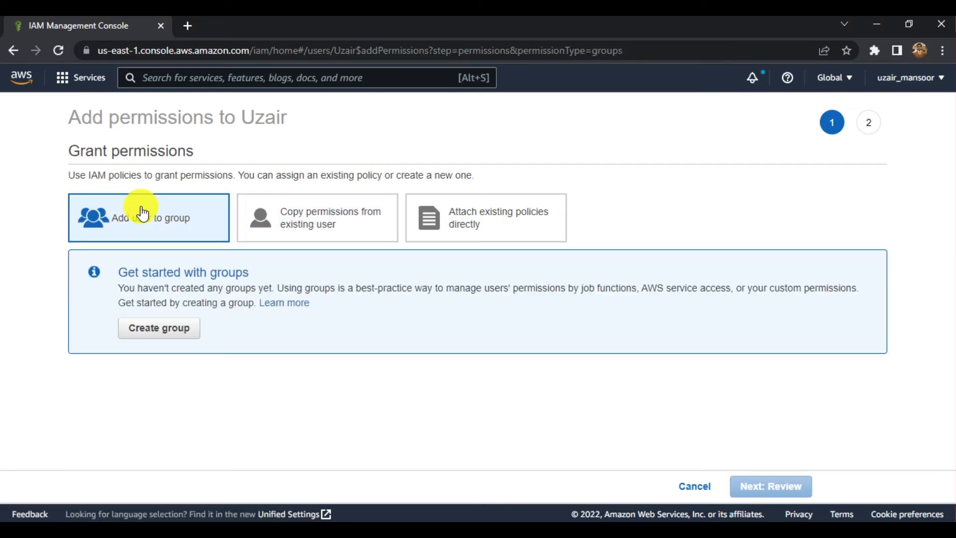
click(471, 224)
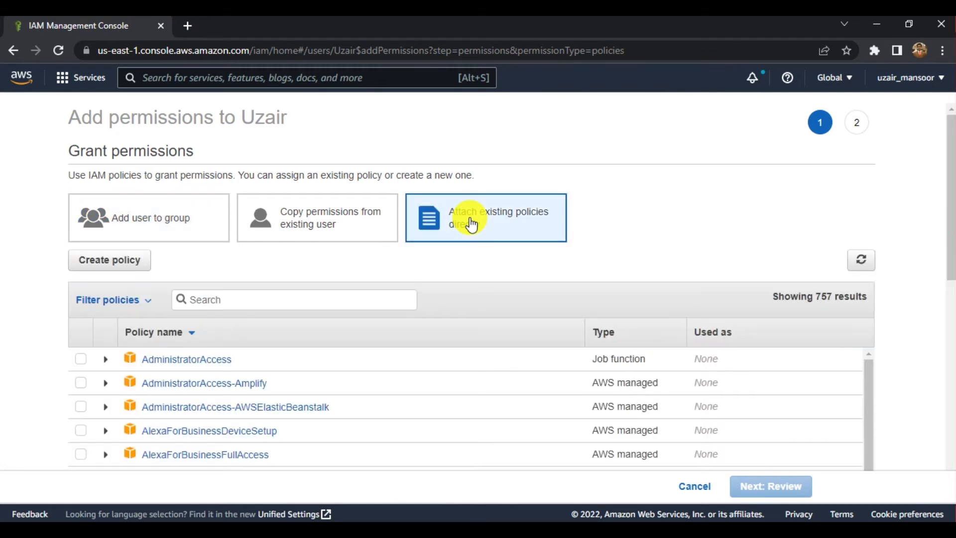
scroll(391, 342, down, 2)
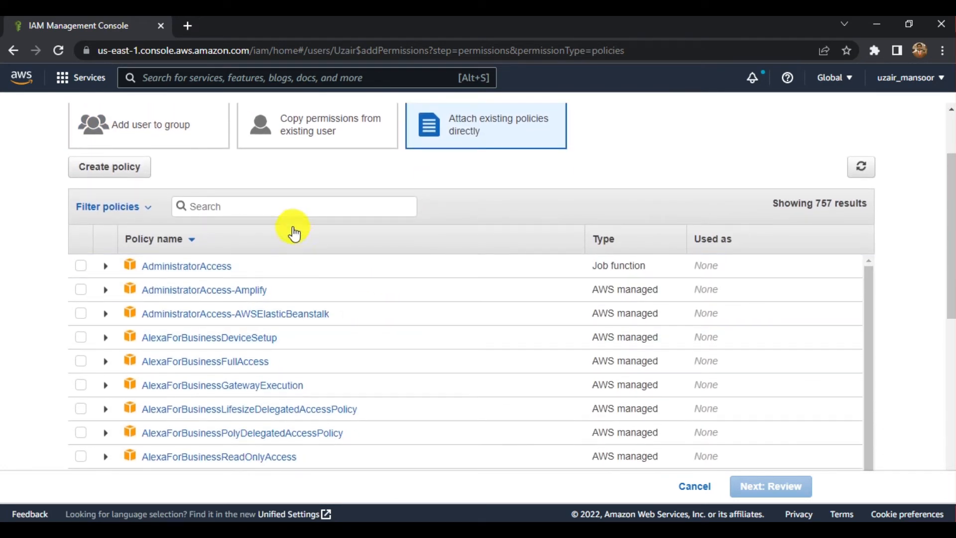
- Filter policies by 'ec2', select AmazonEC2FullAccess, and proceed to the review page
click(295, 209)
text(ec2)
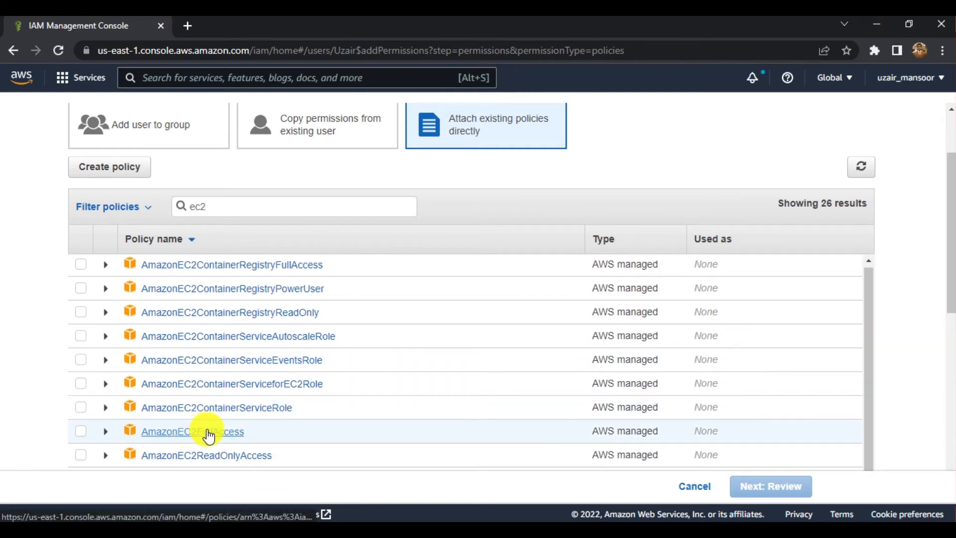
click(81, 456)
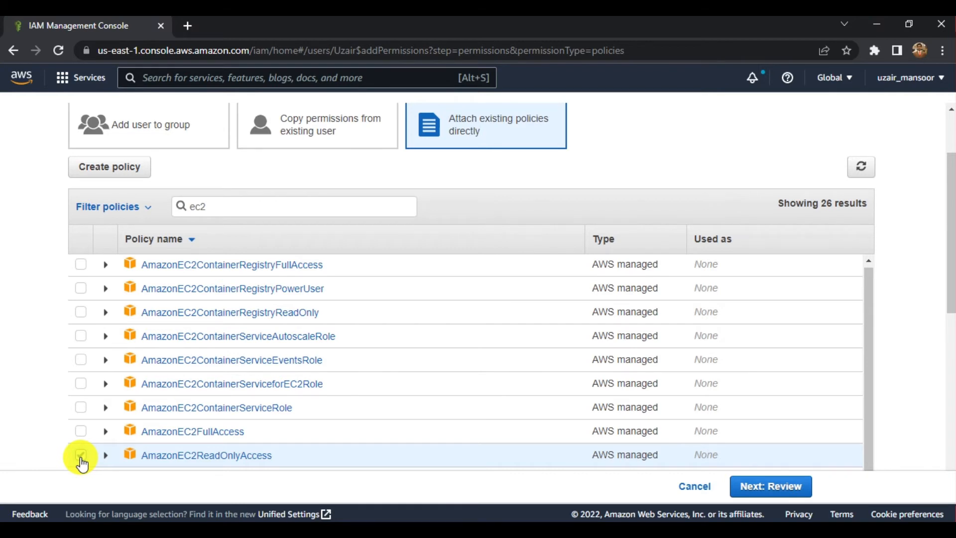
click(81, 455)
click(81, 431)
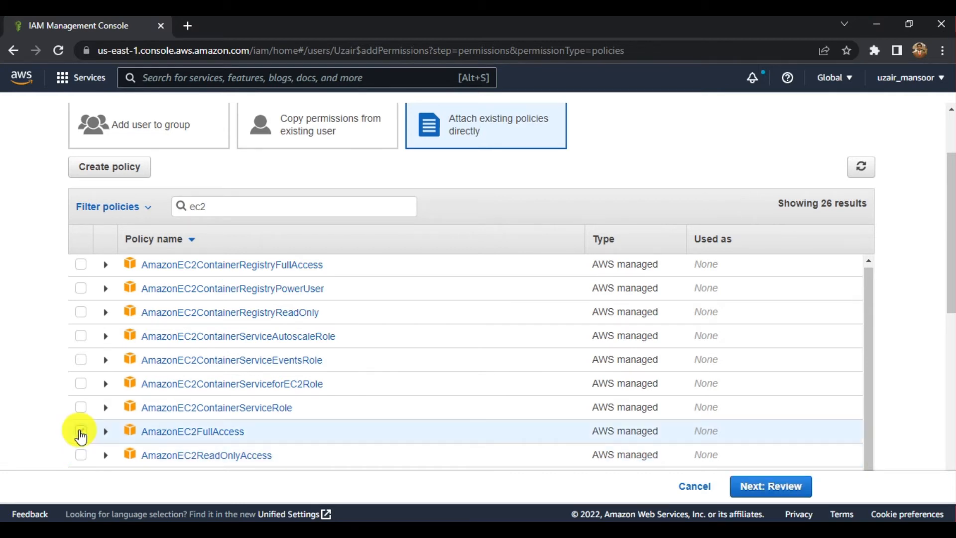
click(783, 488)
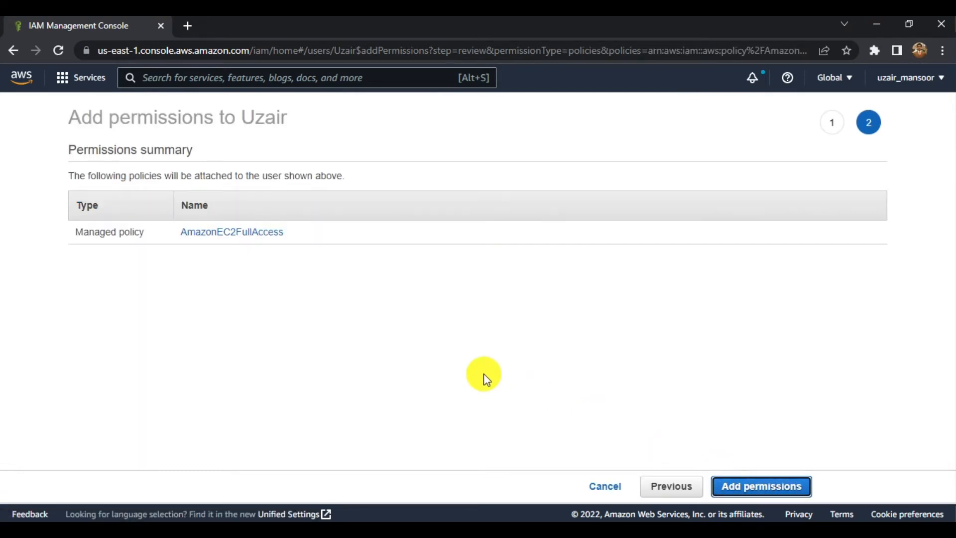
drag(75, 234, 129, 236)
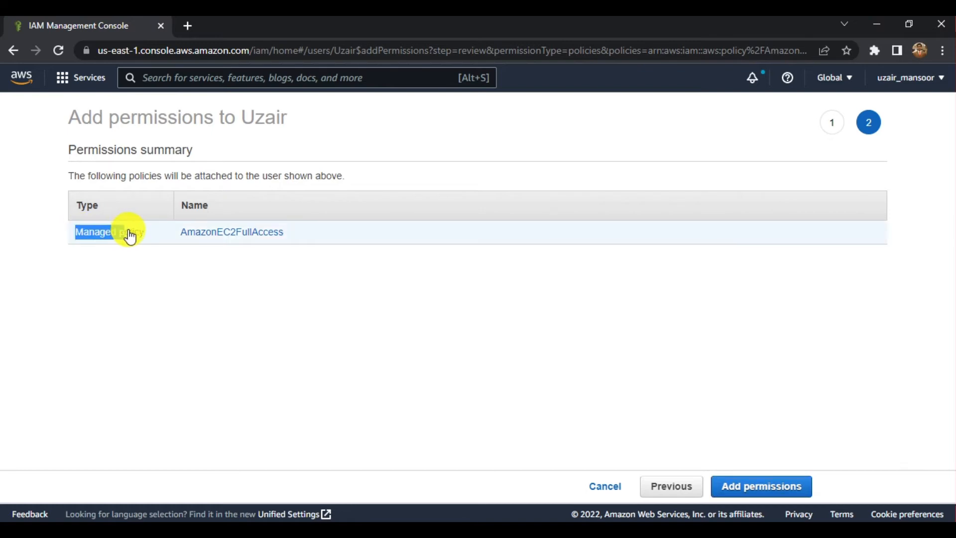
click(164, 273)
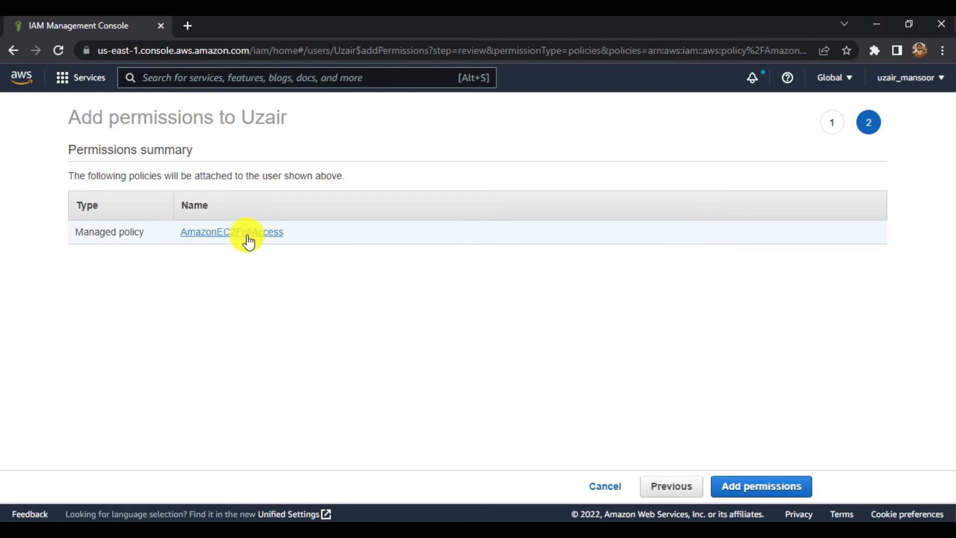
- Attach AmazonEC2FullAccess to the user and expand the policy row to view its details
click(781, 489)
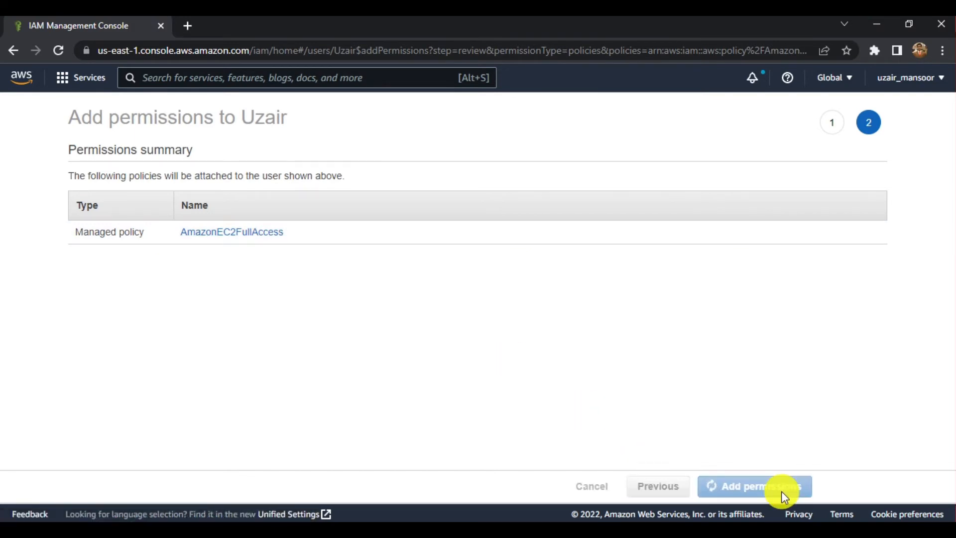
scroll(433, 369, down, 4)
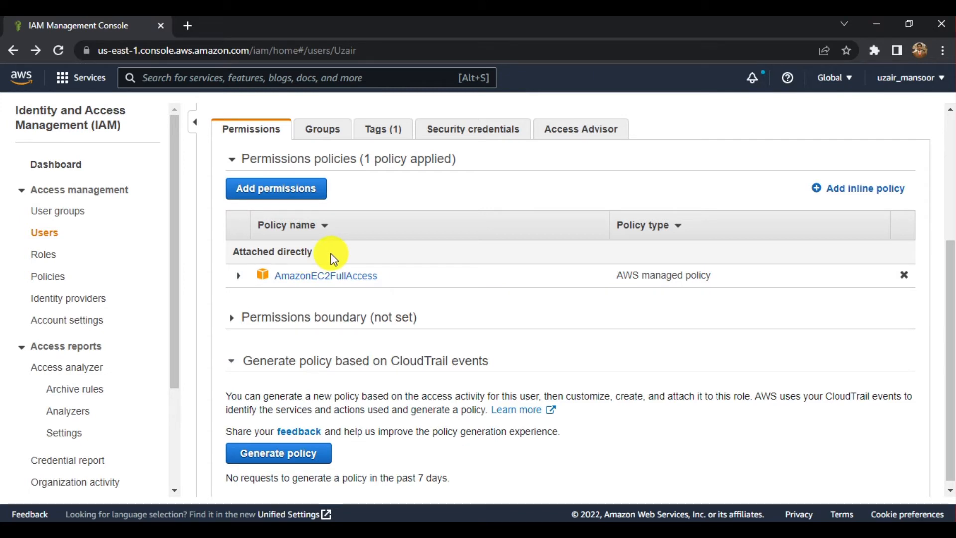
click(240, 278)
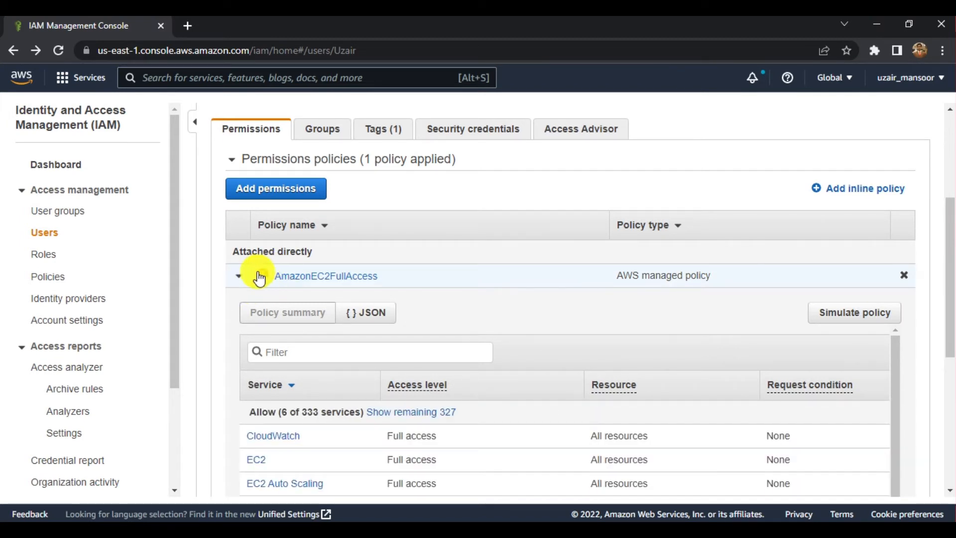
drag(613, 278, 717, 277)
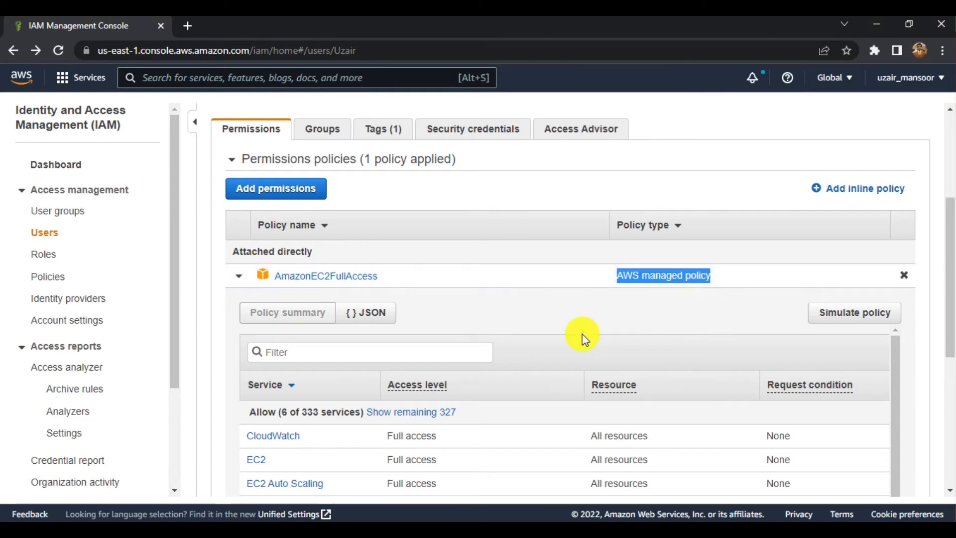
click(384, 315)
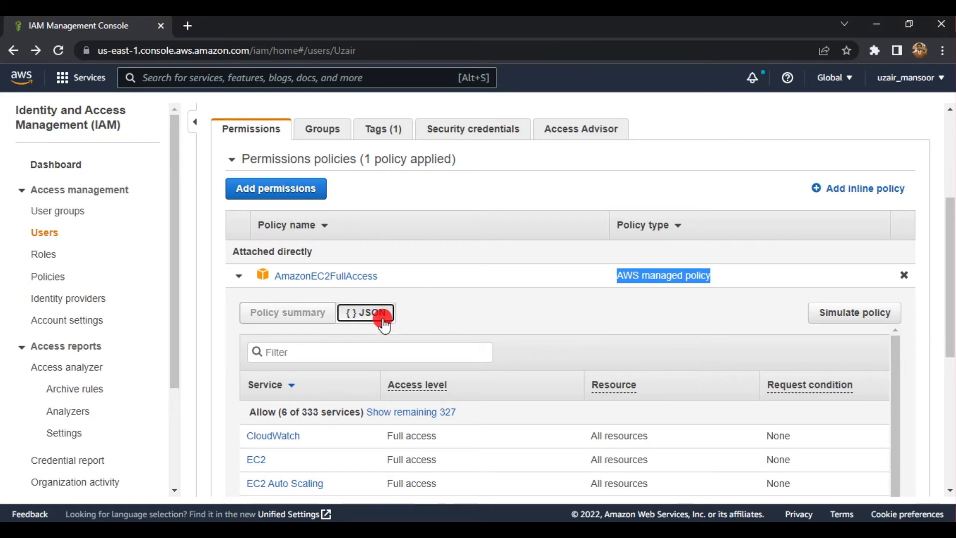
- Read the AmazonEC2FullAccess JSON, noting elasticloadbalancing:* and the cloudwatch '*' resource
scroll(455, 335, down, 2)
scroll(457, 337, up, 2)
scroll(456, 343, up, 4)
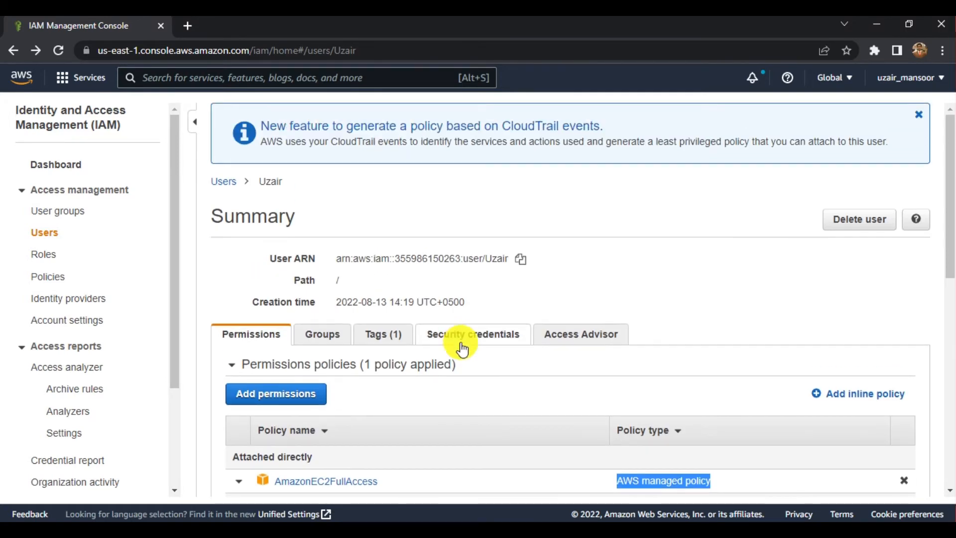
scroll(459, 354, down, 6)
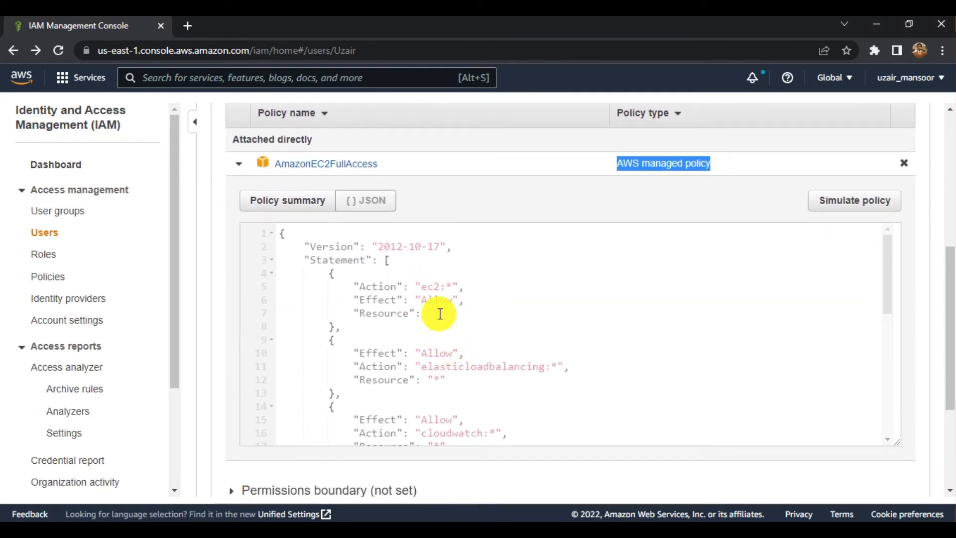
click(421, 287)
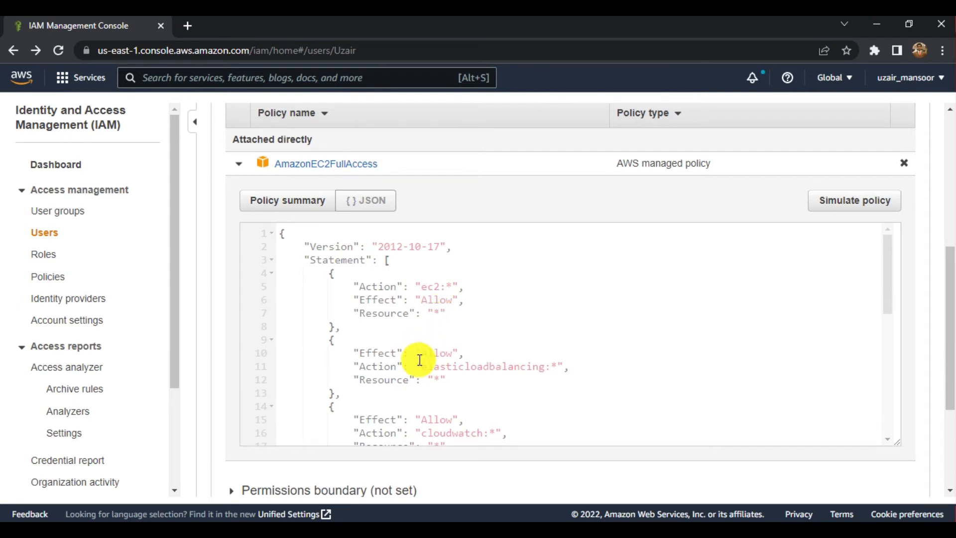
drag(421, 366, 553, 367)
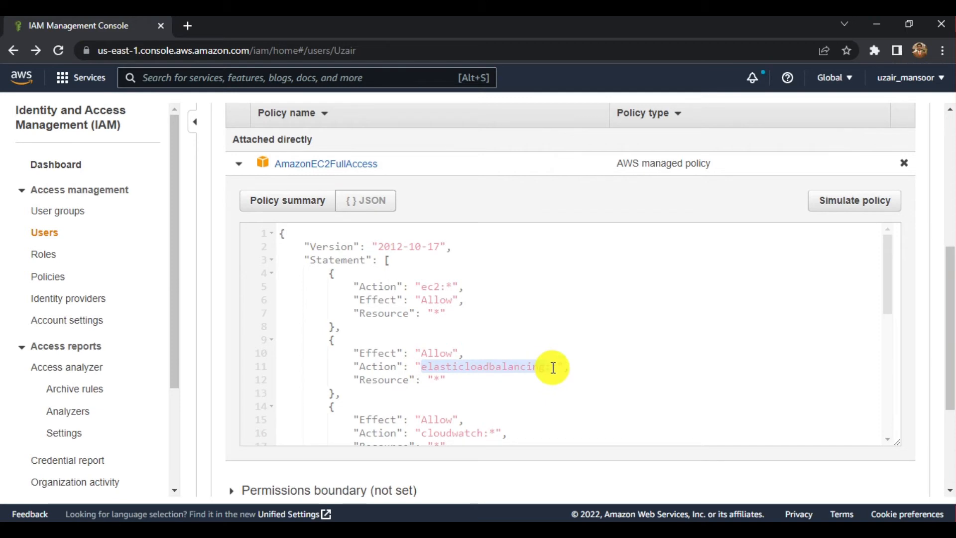
click(520, 388)
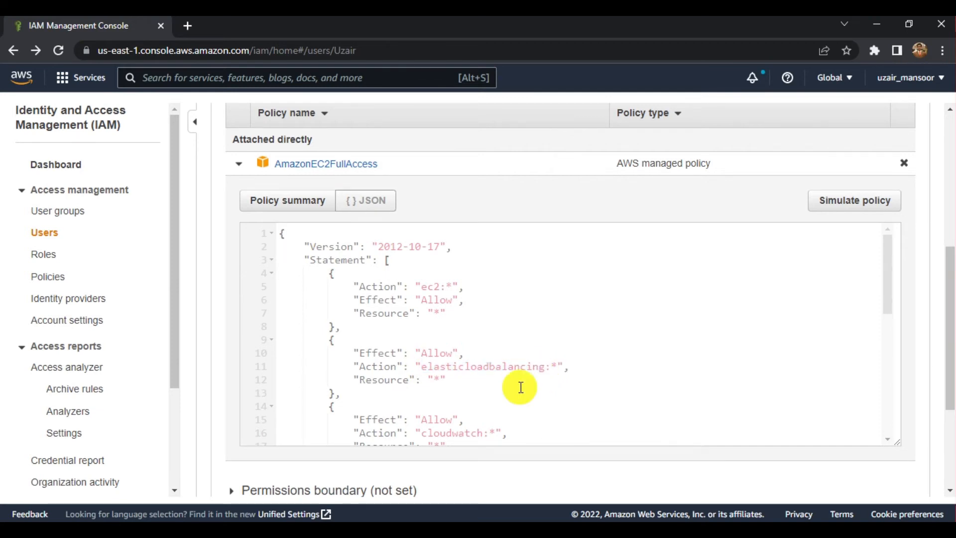
scroll(521, 387, down, 3)
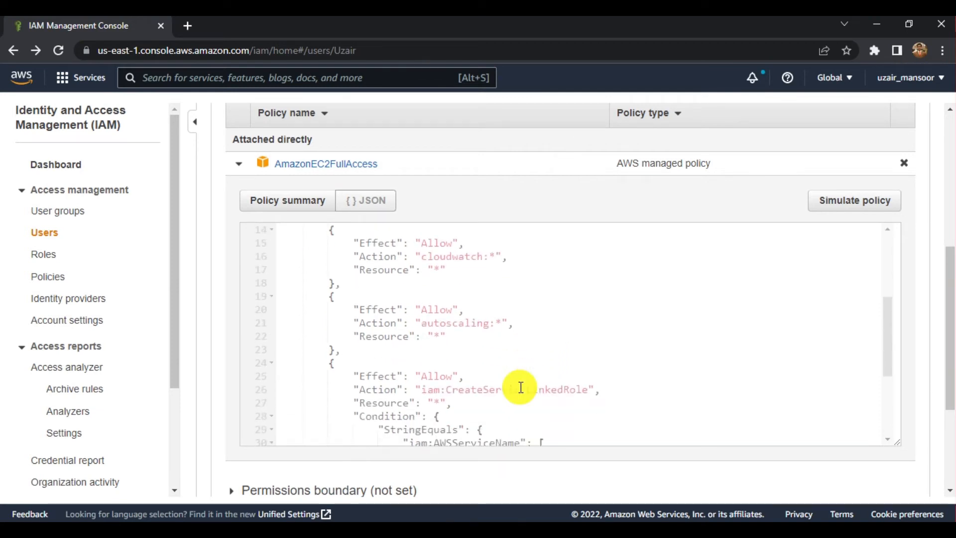
double_click(437, 278)
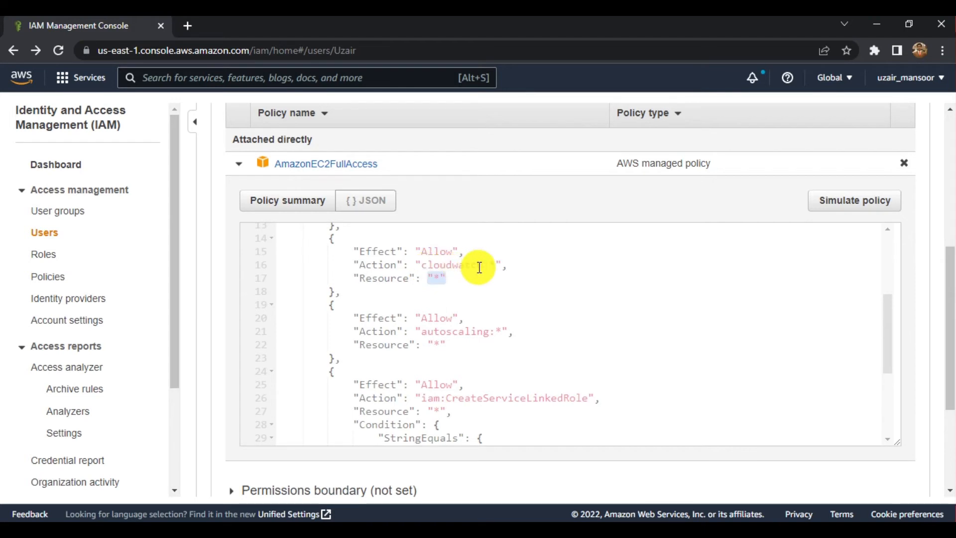
click(453, 331)
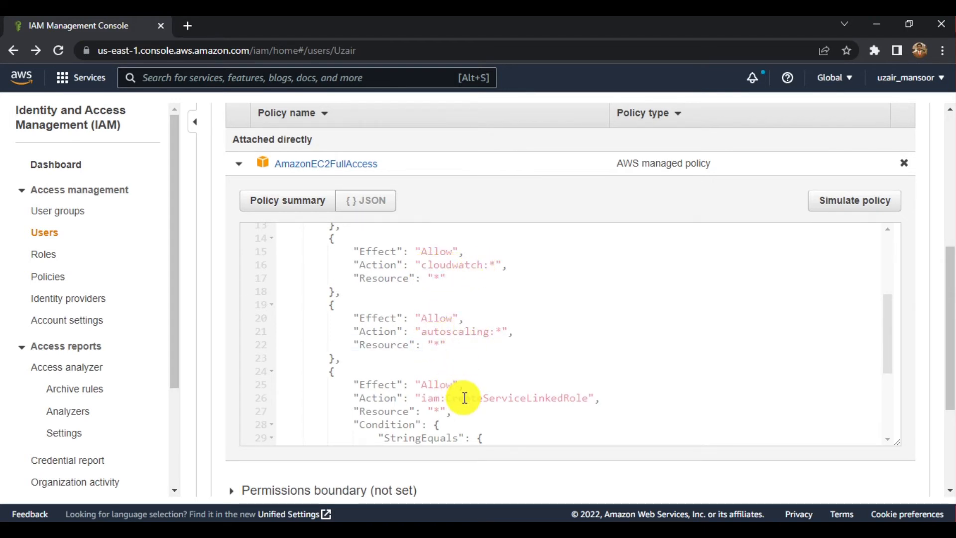
click(57, 78)
- Glance at the Compute services list, then scroll through the user's permissions page
scroll(111, 271, down, 1)
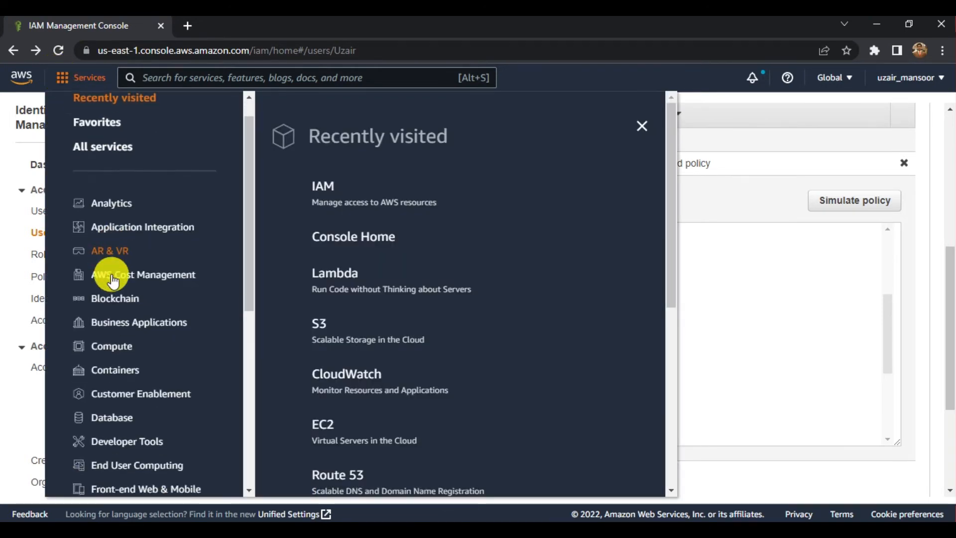
click(107, 323)
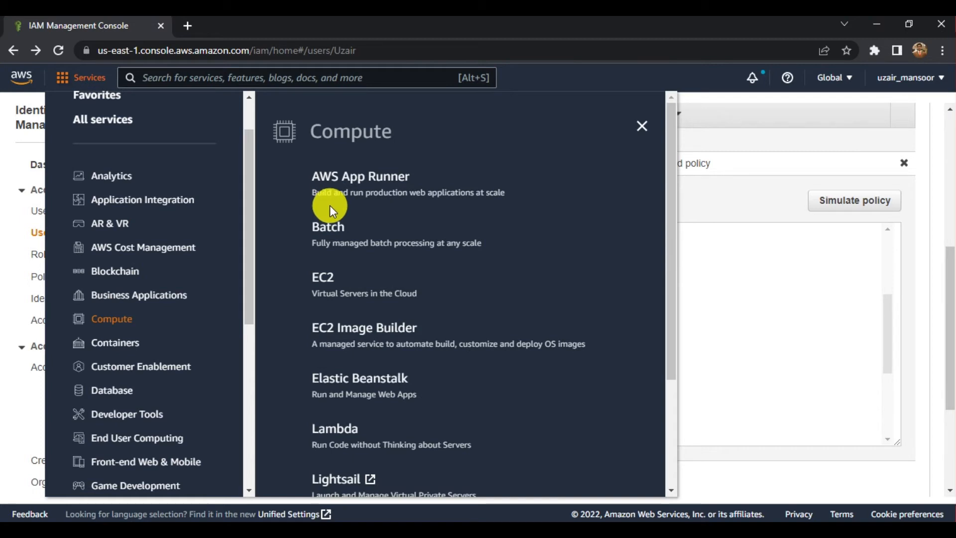
click(704, 315)
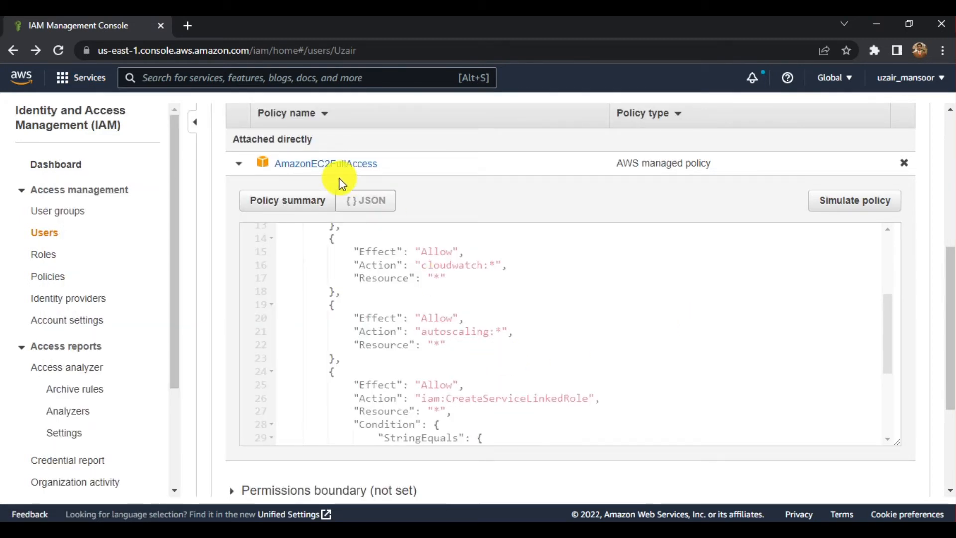
scroll(446, 343, down, 1)
scroll(446, 343, down, 3)
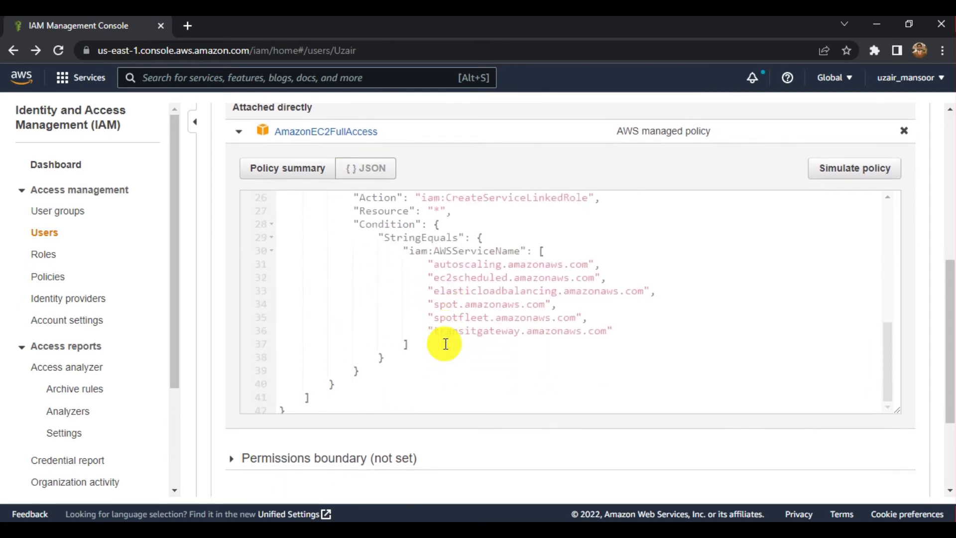
scroll(446, 344, up, 10)
scroll(446, 344, down, 3)
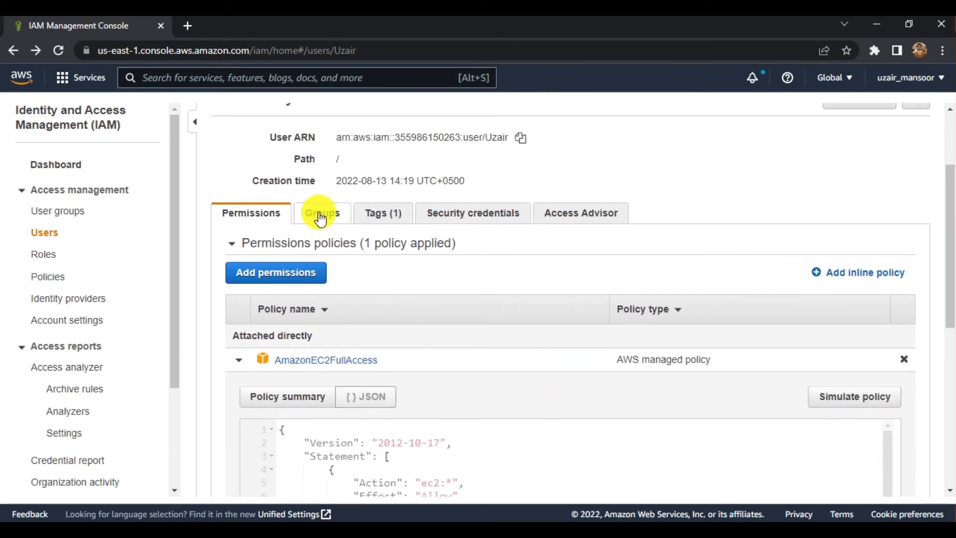
- Confirm the user's Groups tab shows no memberships, then return to the Users list
click(321, 213)
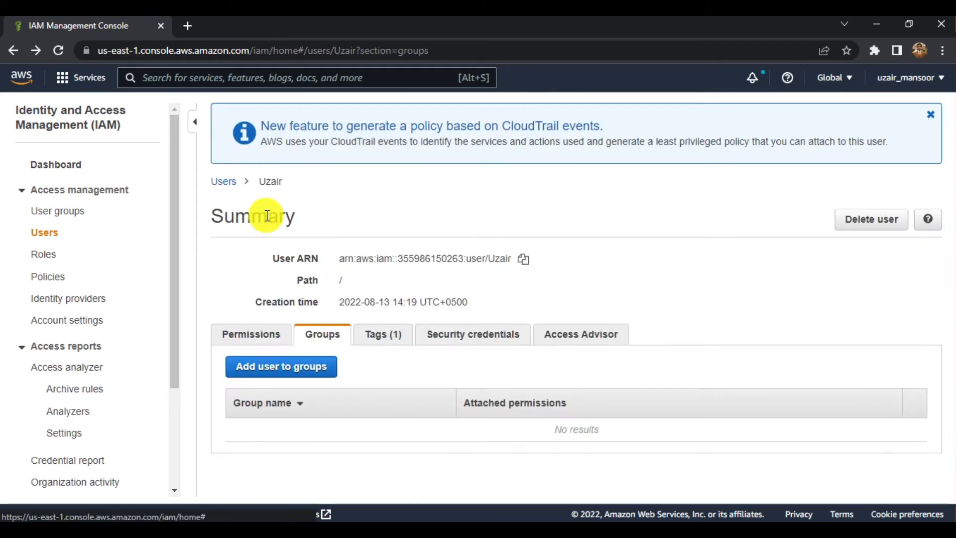
click(231, 192)
mouse_move(394, 532)
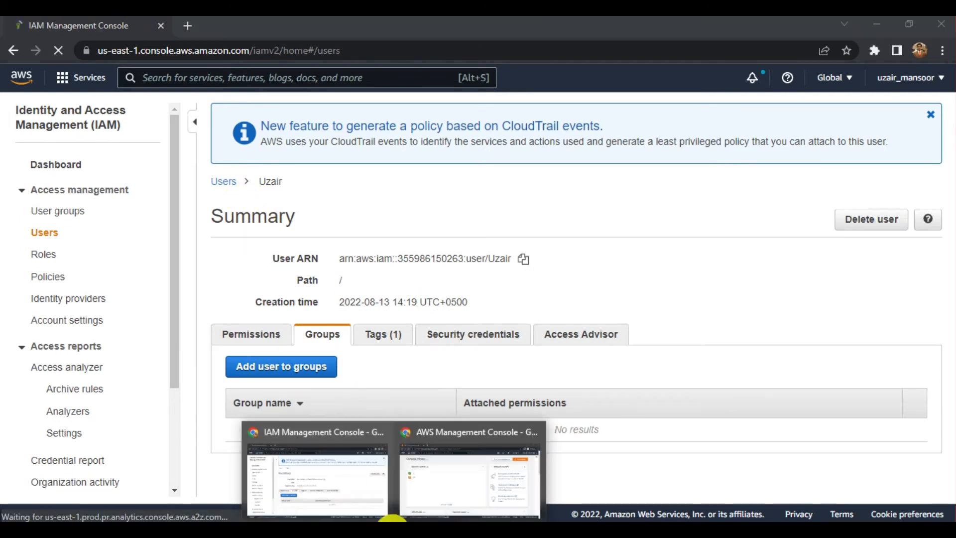
click(433, 486)
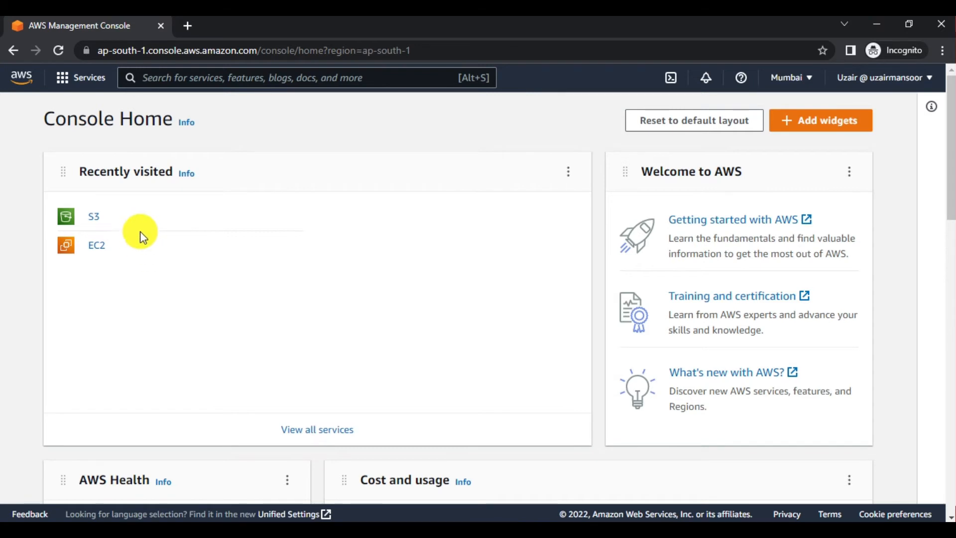
- As the IAM user, open EC2 Instances, now accessible but empty in Mumbai
click(86, 81)
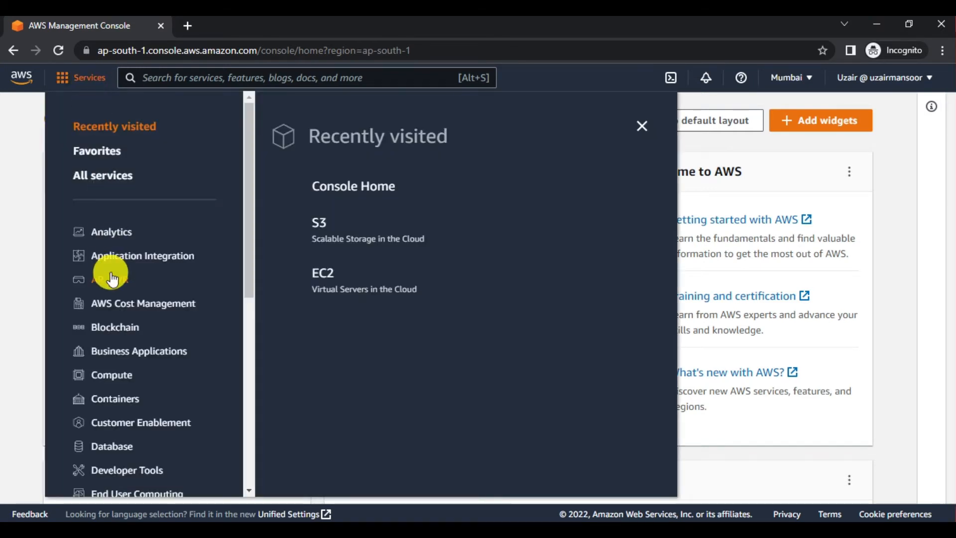
click(107, 374)
click(321, 288)
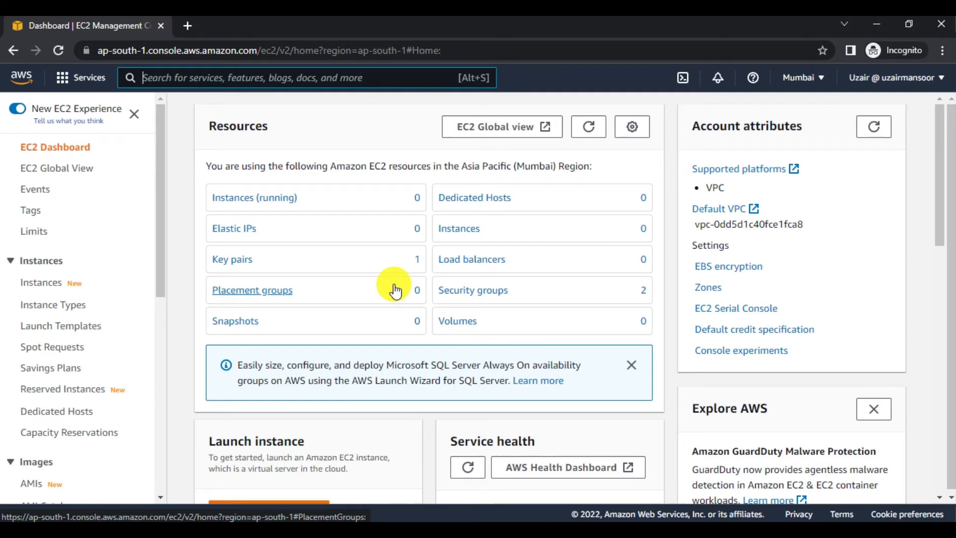
click(49, 287)
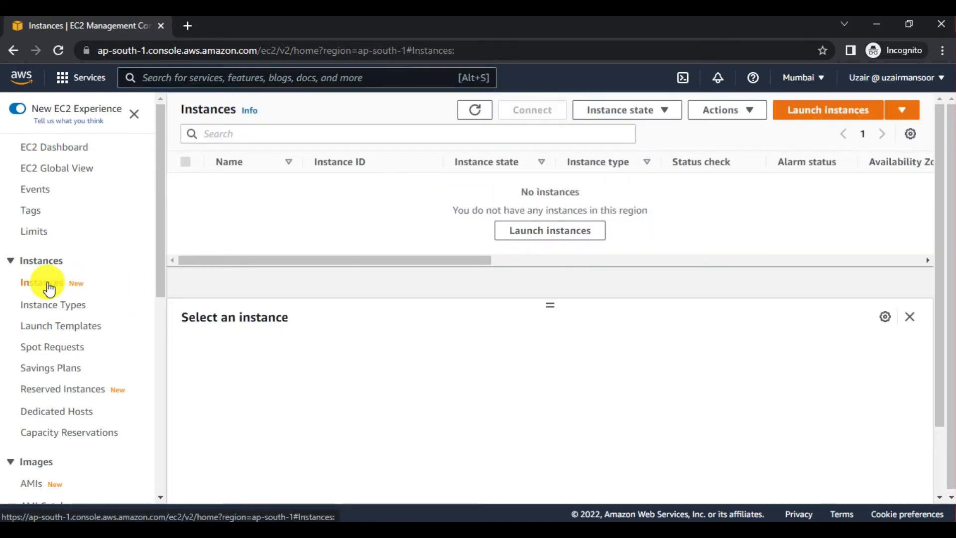
drag(453, 213, 658, 205)
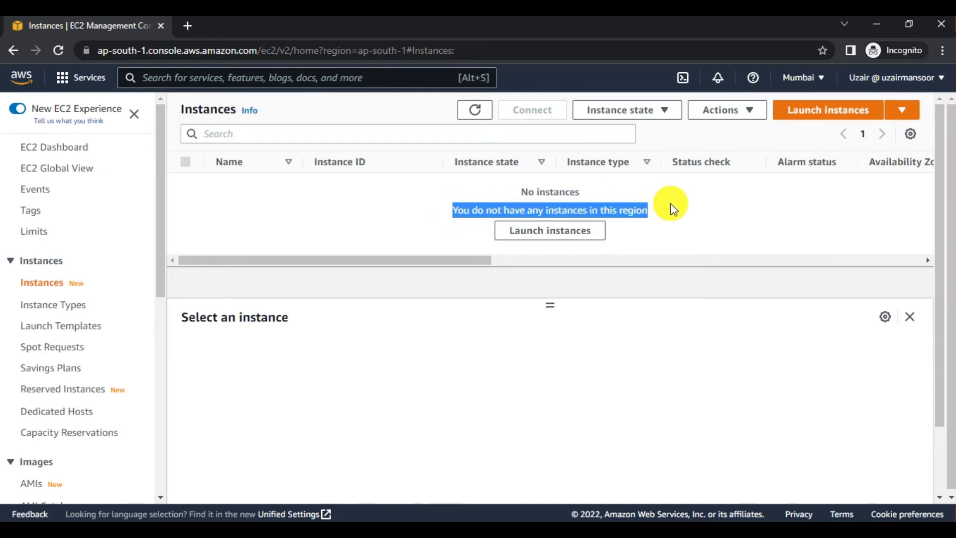
click(671, 205)
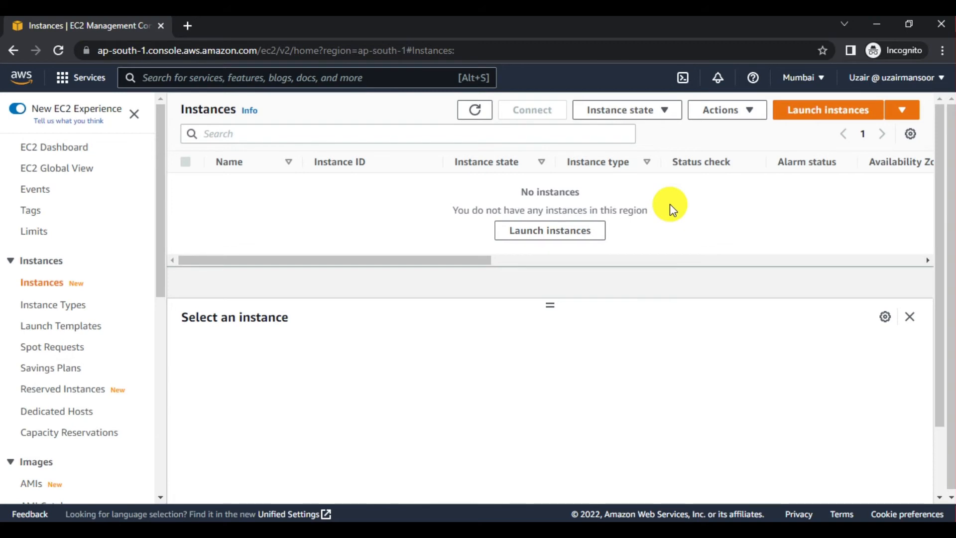
- Switch the region to US East (N. Virginia) and start launching an EC2 instance
click(820, 79)
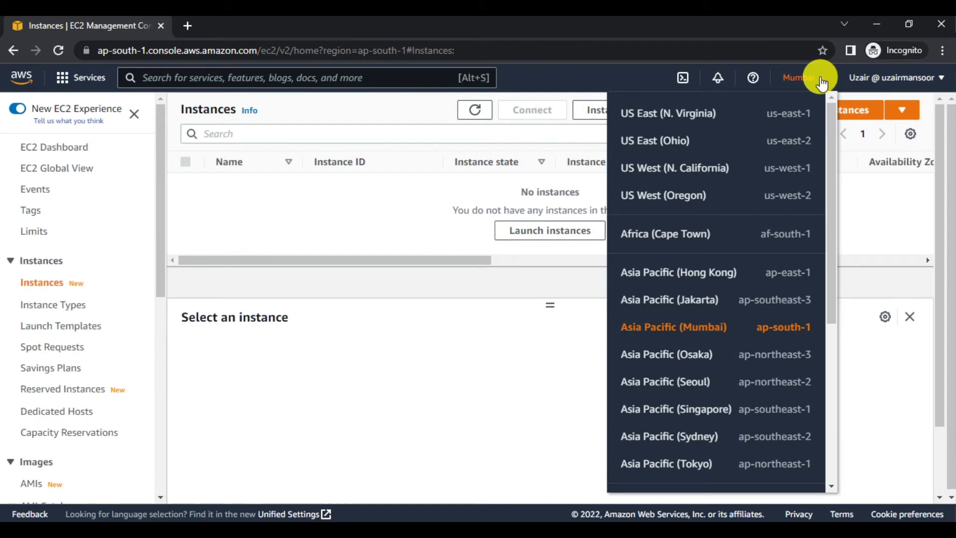
click(782, 115)
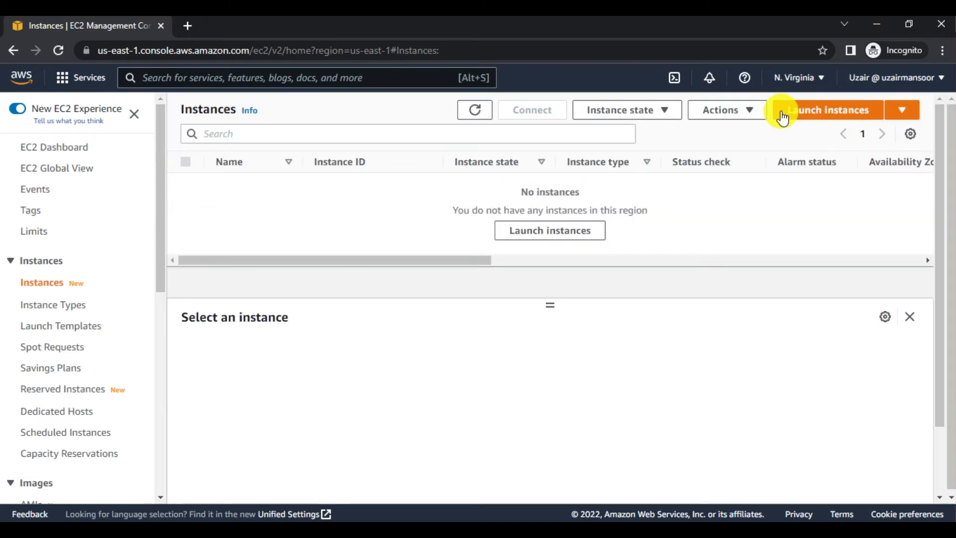
click(553, 240)
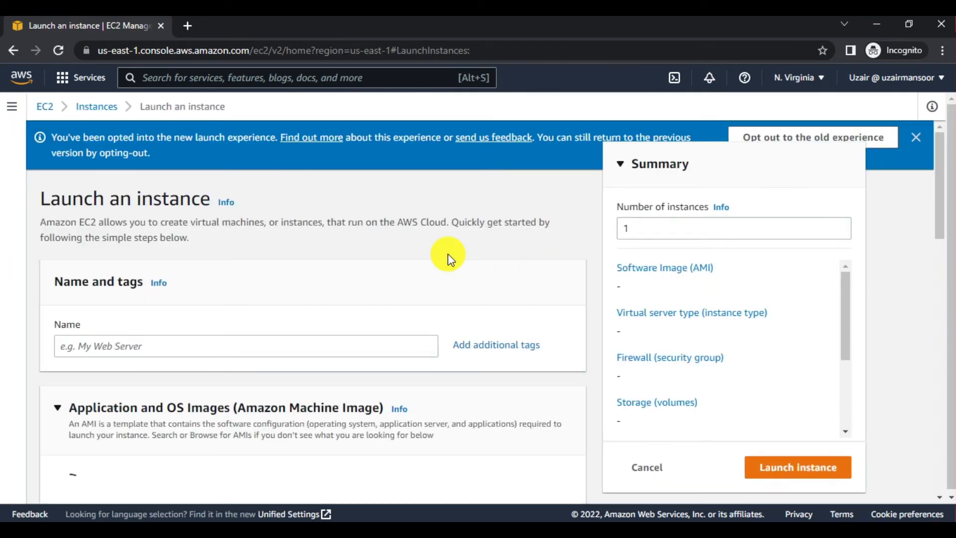
- Name the new instance MyLinuxServer and begin creating a new key pair for it
click(318, 351)
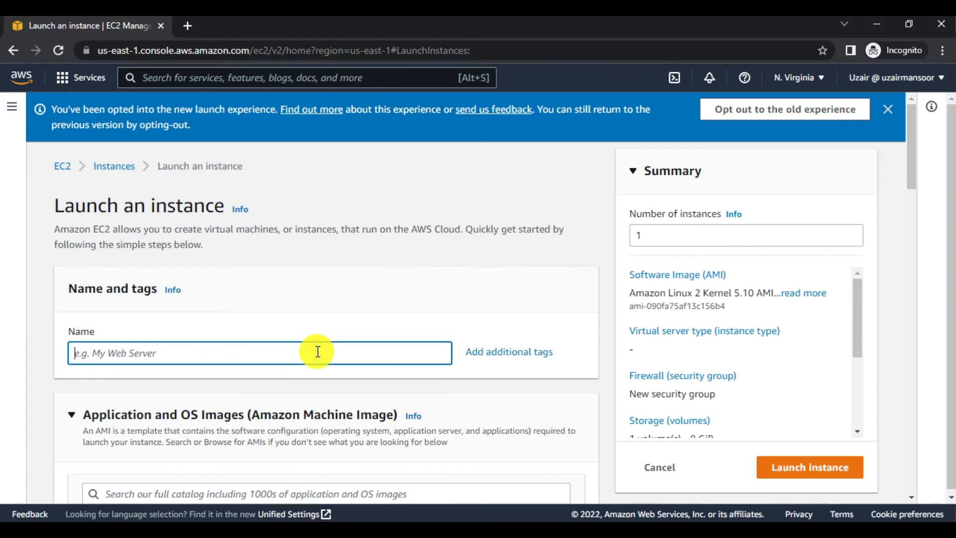
text(MyLinuxServer)
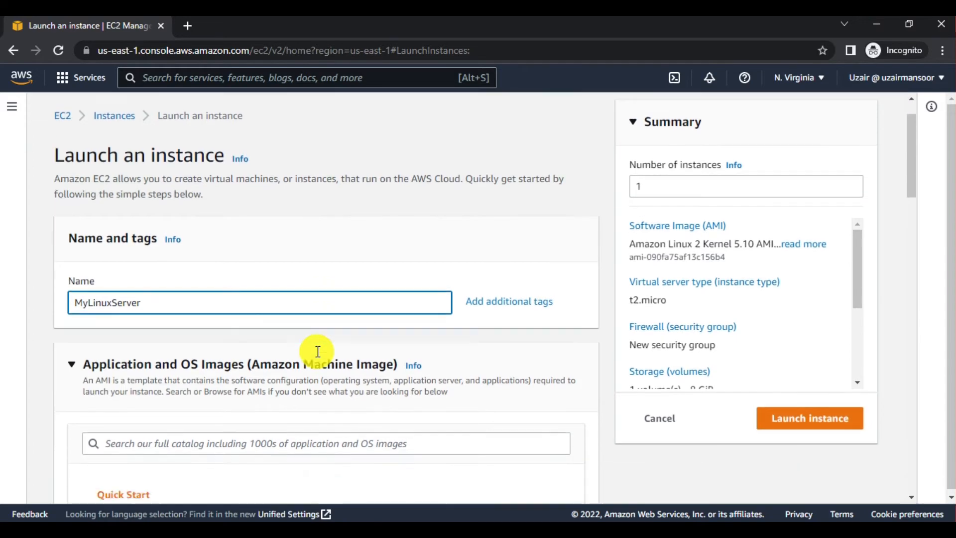
scroll(318, 352, down, 3)
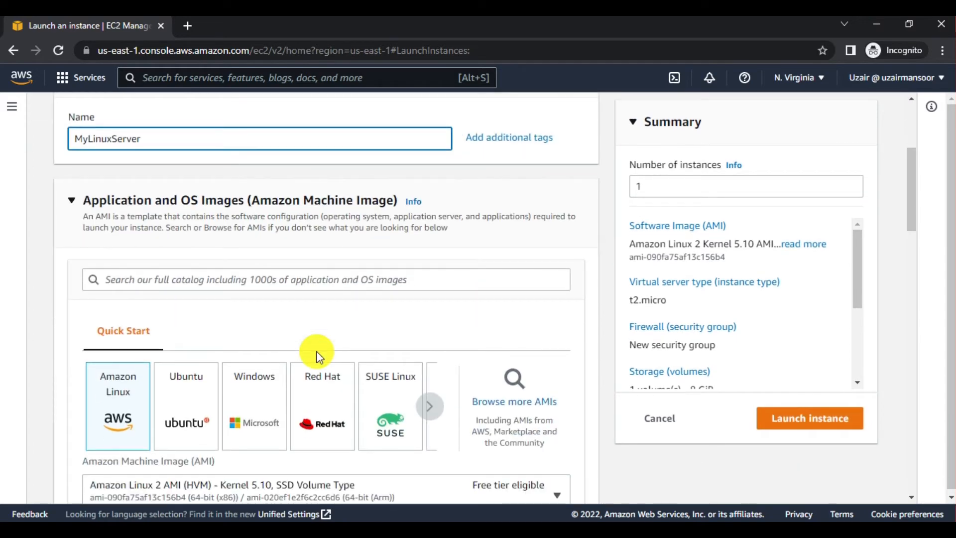
scroll(318, 352, down, 6)
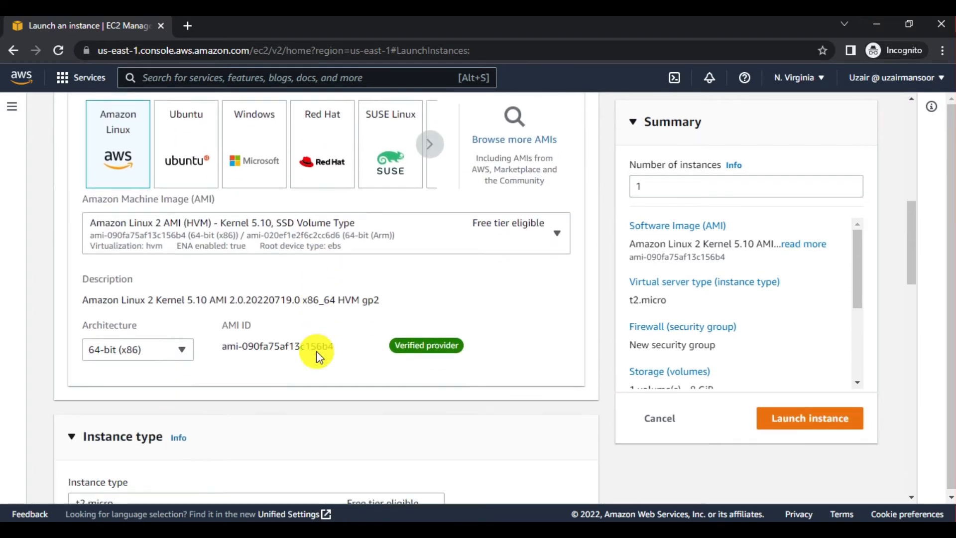
scroll(171, 402, down, 6)
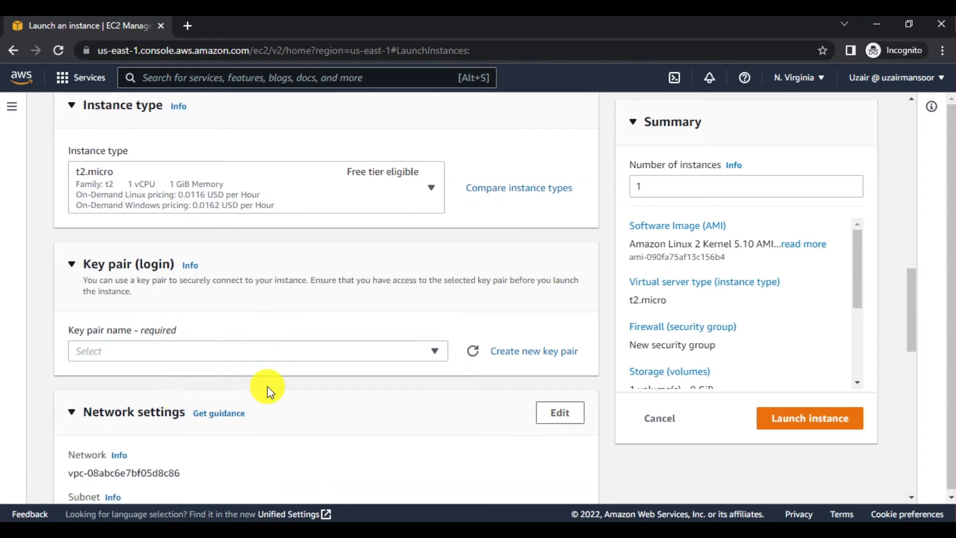
scroll(269, 391, down, 2)
click(277, 273)
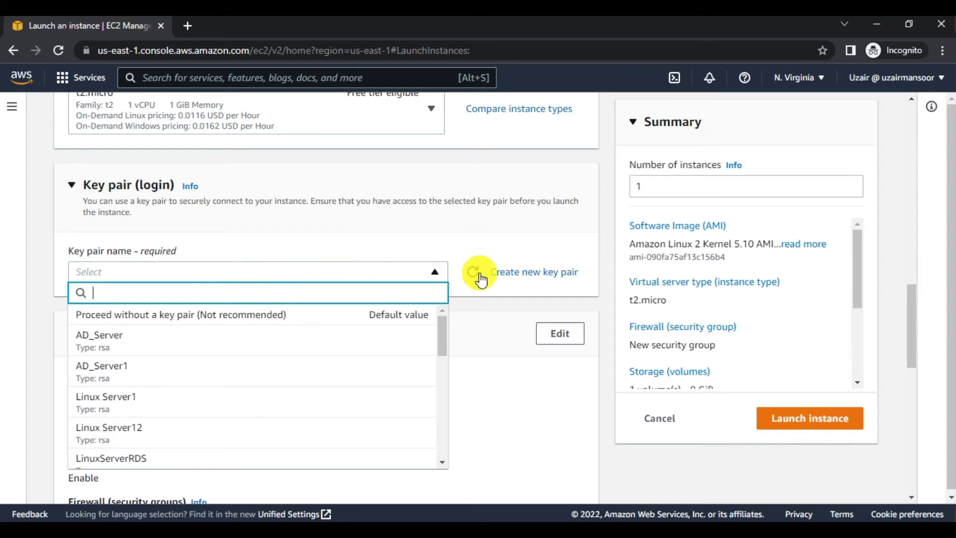
click(542, 273)
- Create and download the MyLinuxKP key pair
click(392, 280)
text(,M)
key(BackSpace)
key(BackSpace)
text(M)
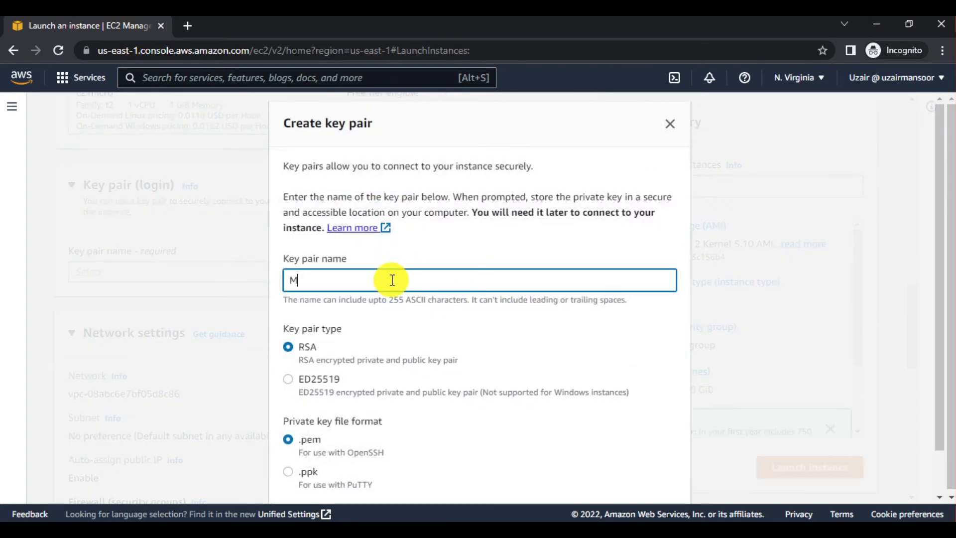
text(yLinuxKP)
scroll(352, 363, down, 2)
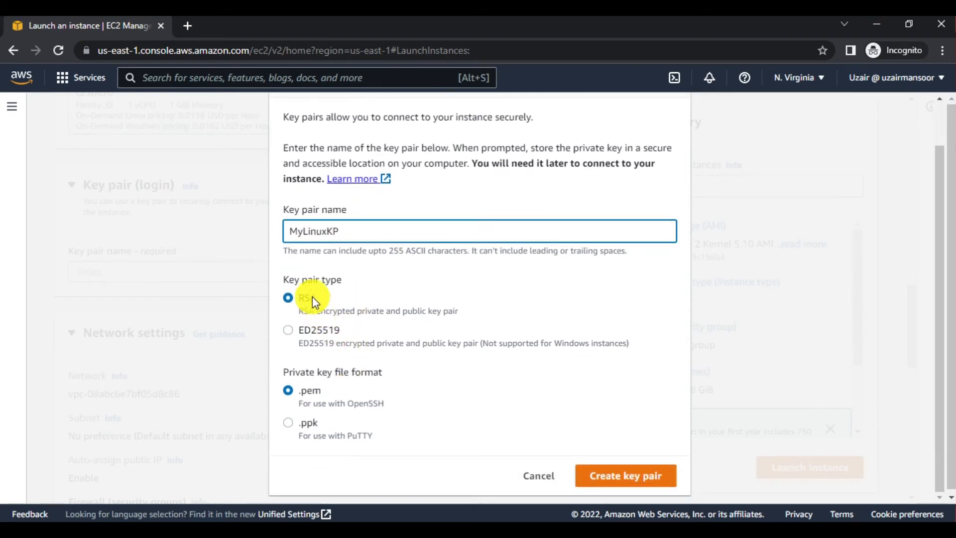
click(623, 474)
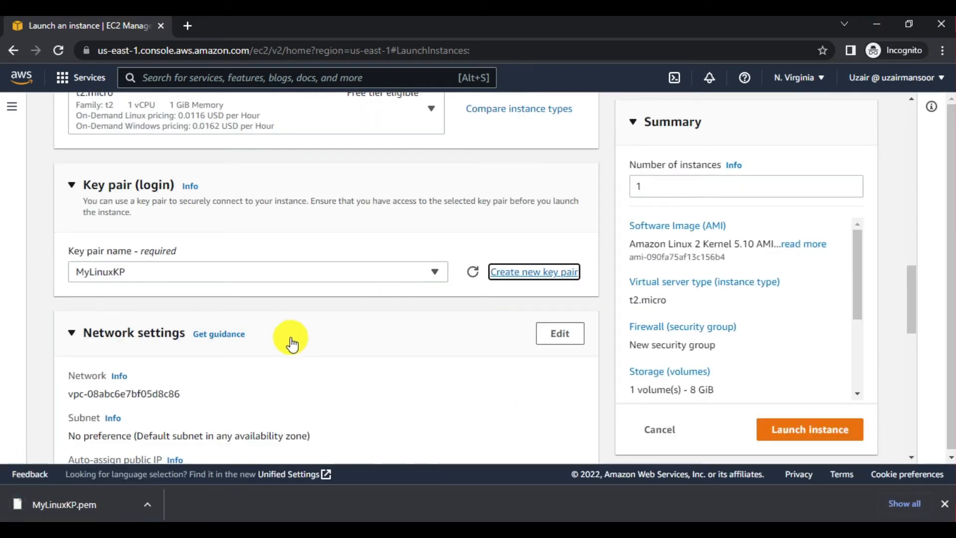
- Allow HTTP traffic from the internet and launch the instance
scroll(292, 342, down, 2)
scroll(292, 341, down, 2)
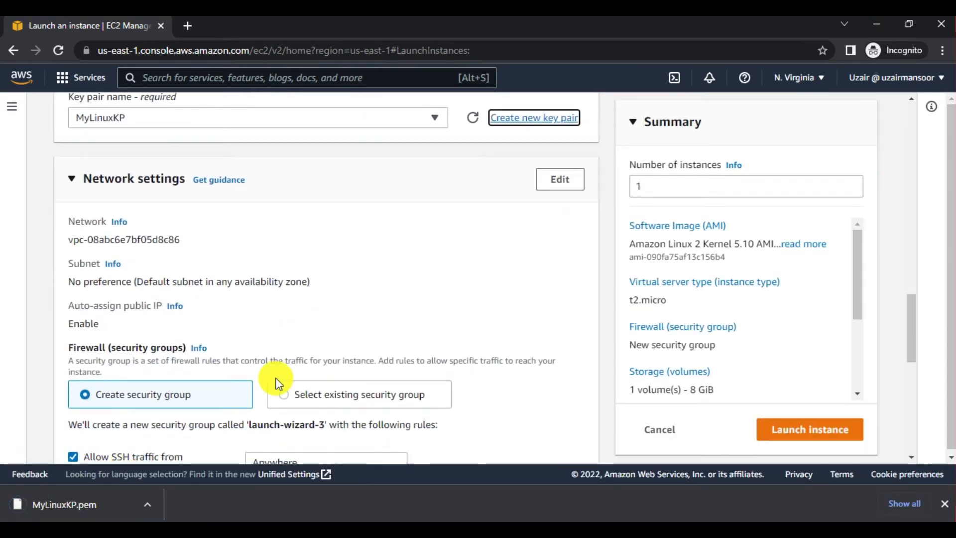
scroll(207, 334, down, 2)
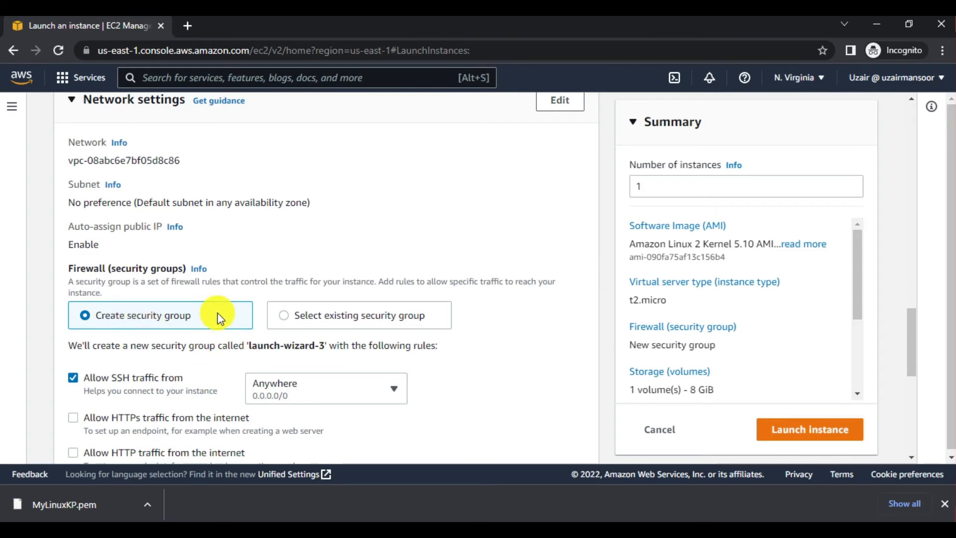
scroll(219, 319, down, 4)
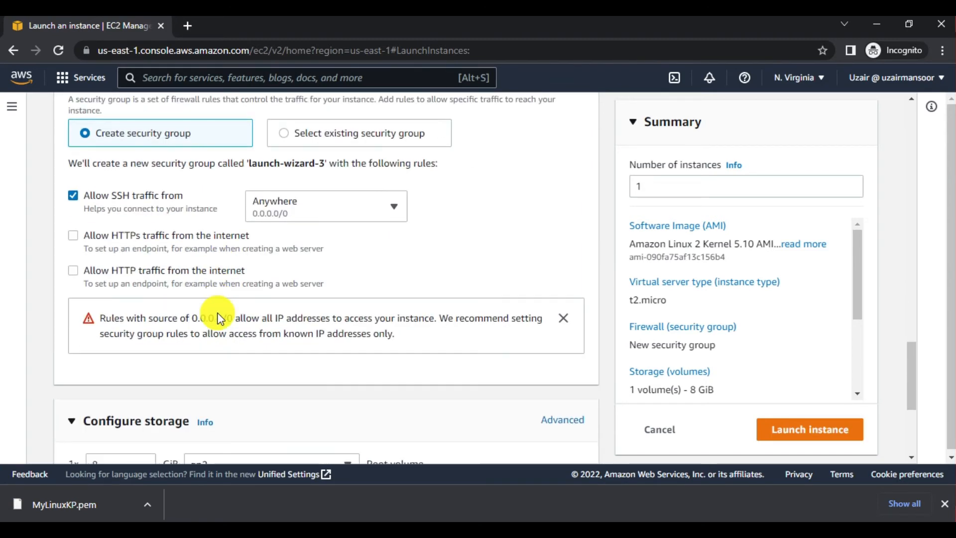
click(73, 271)
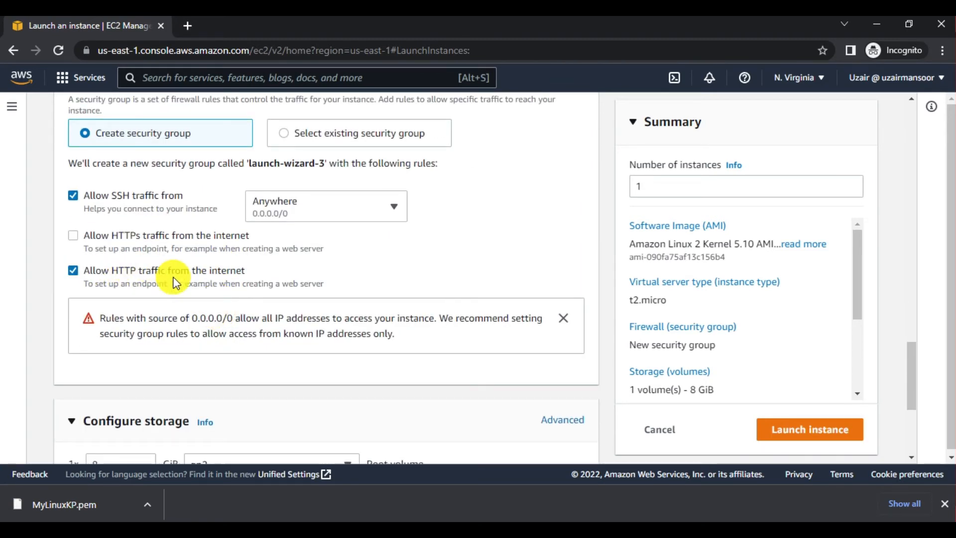
scroll(175, 282, down, 3)
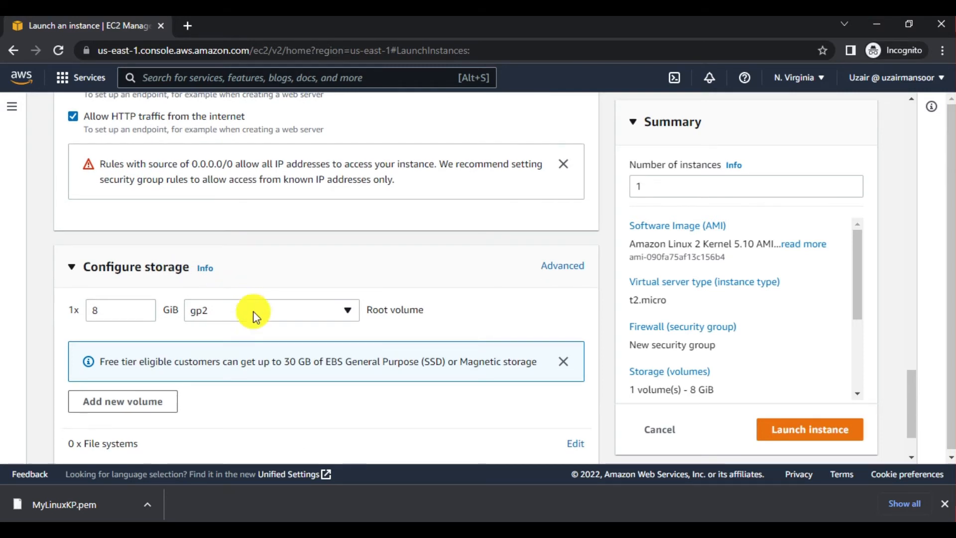
scroll(252, 314, down, 2)
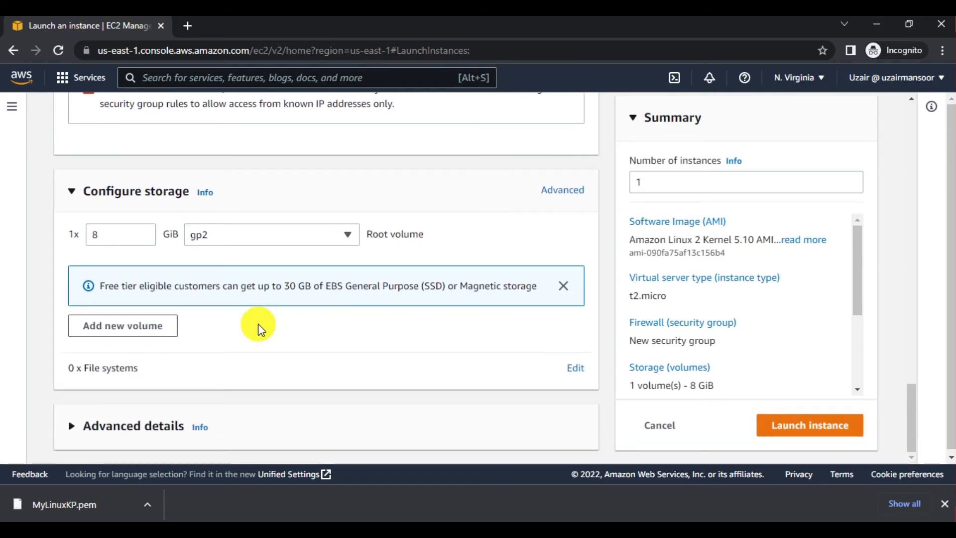
click(845, 433)
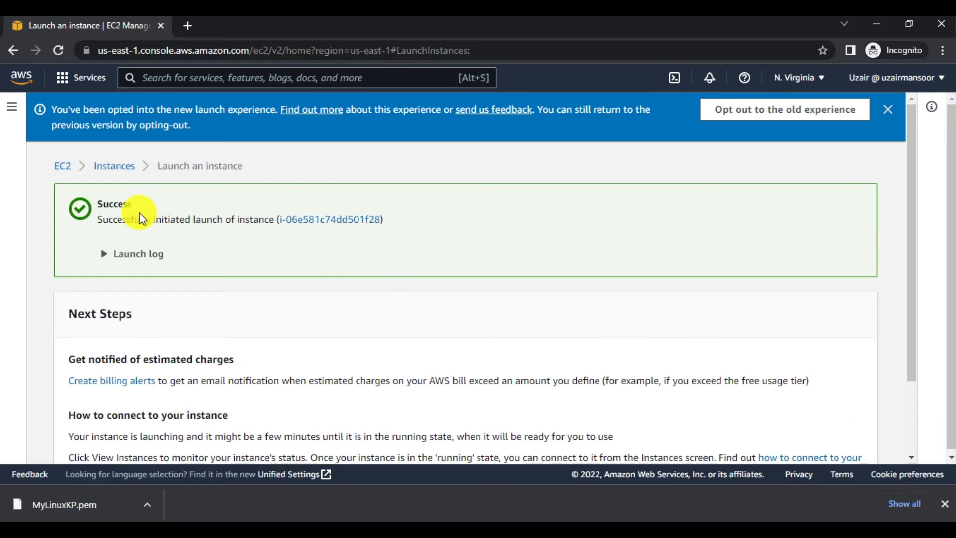
- Check that MyLinuxServer is listed and Running, then return to the IAM users window
drag(149, 219, 196, 219)
click(251, 219)
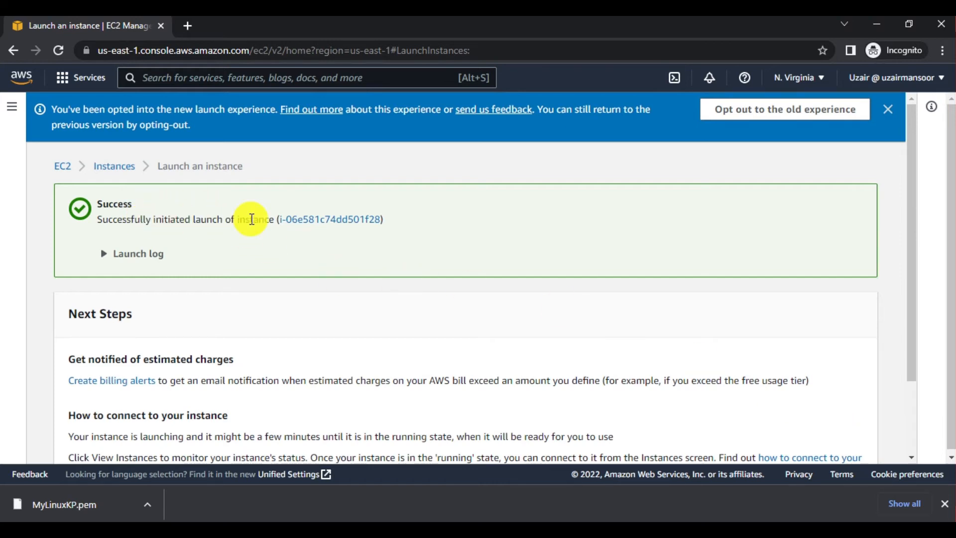
scroll(468, 225, down, 3)
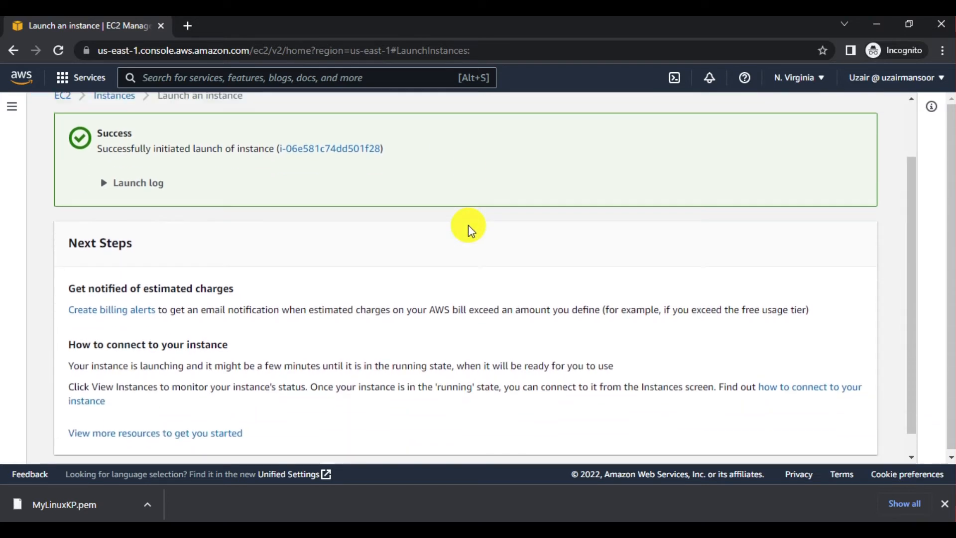
click(794, 451)
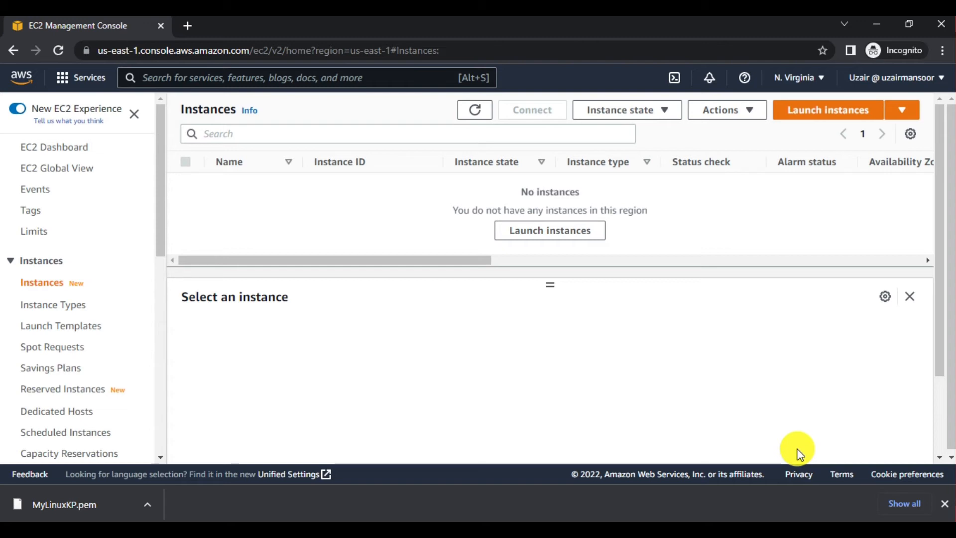
click(475, 110)
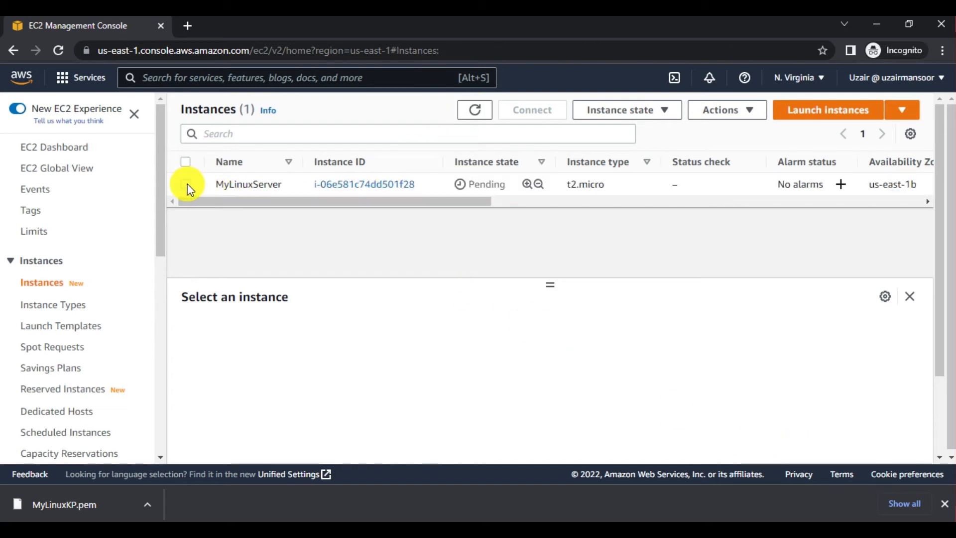
click(187, 184)
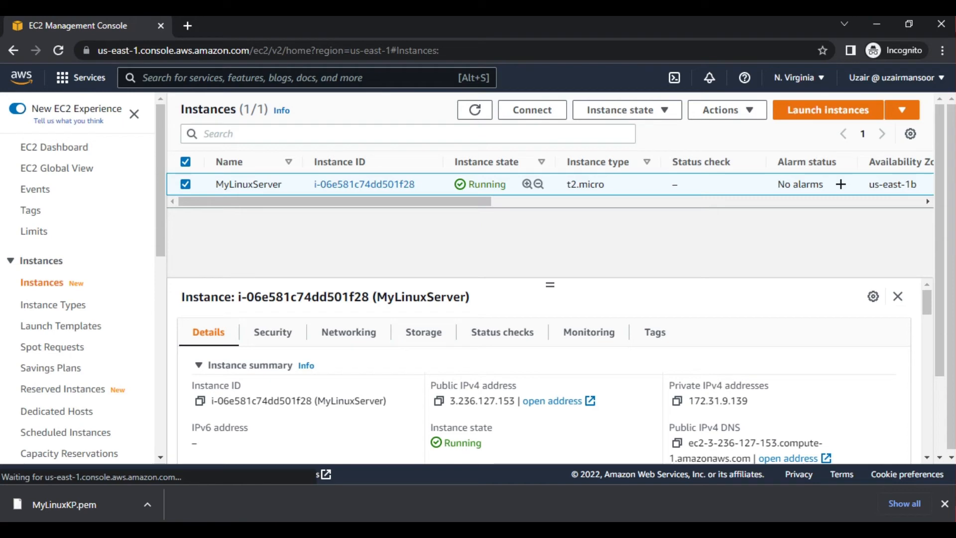
click(335, 483)
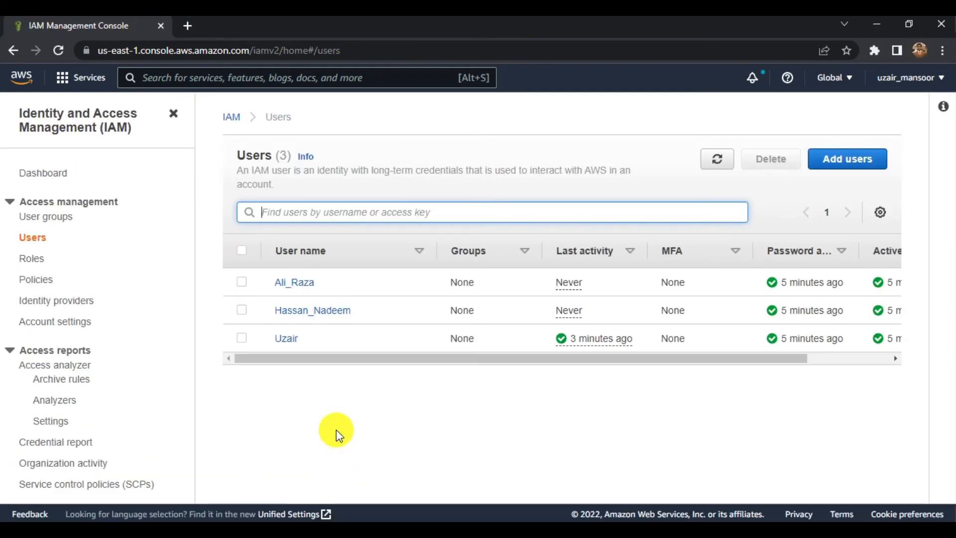
- Open the S3 console from the EC2 window via the s3 service search
mouse_move(396, 528)
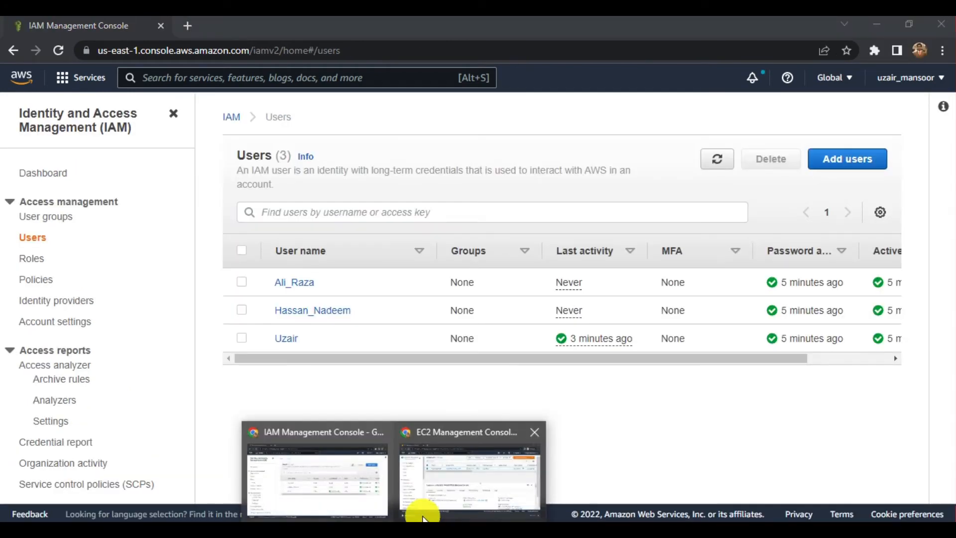
click(429, 513)
click(227, 74)
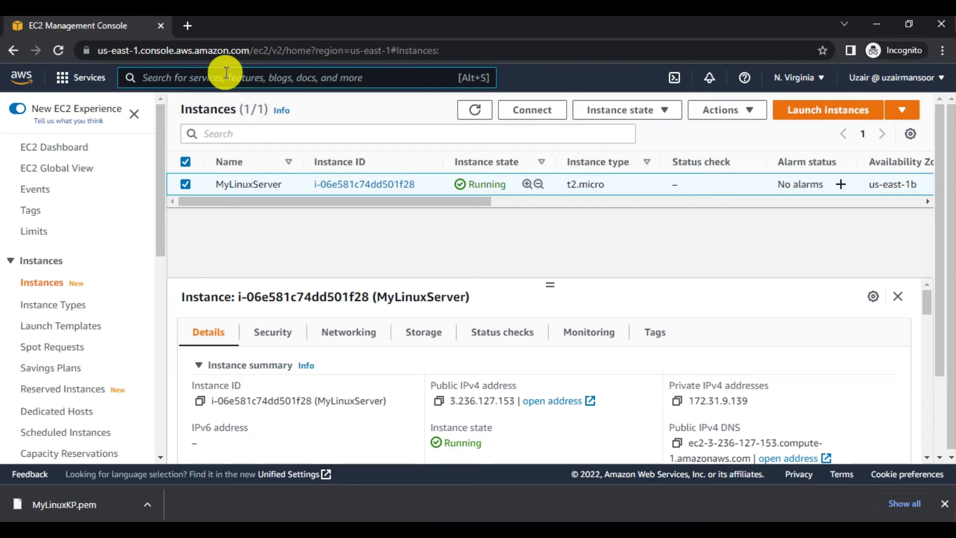
text(s3)
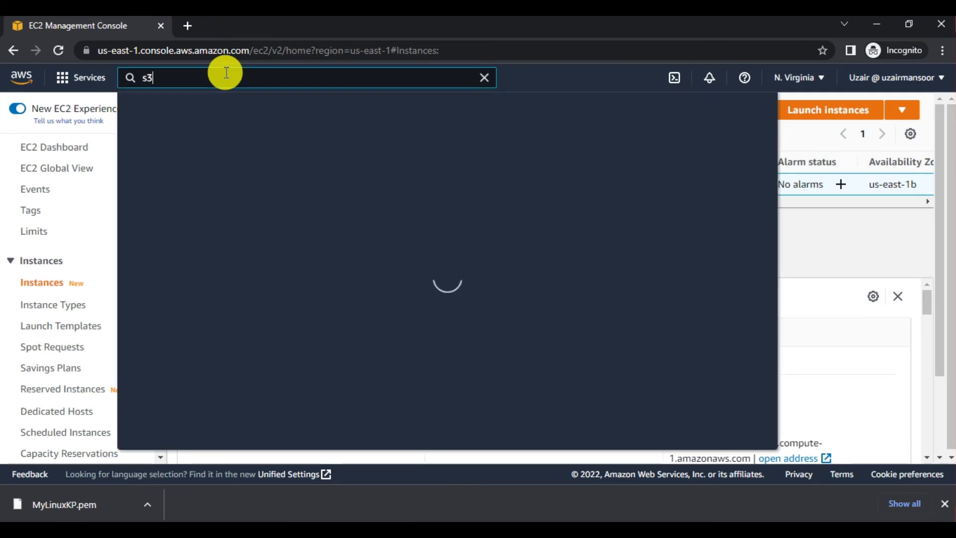
click(333, 186)
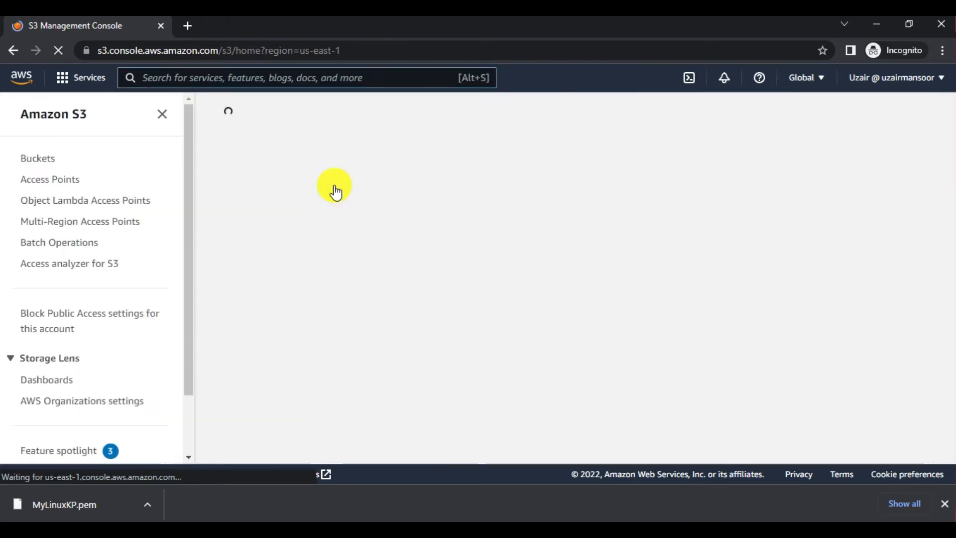
click(945, 506)
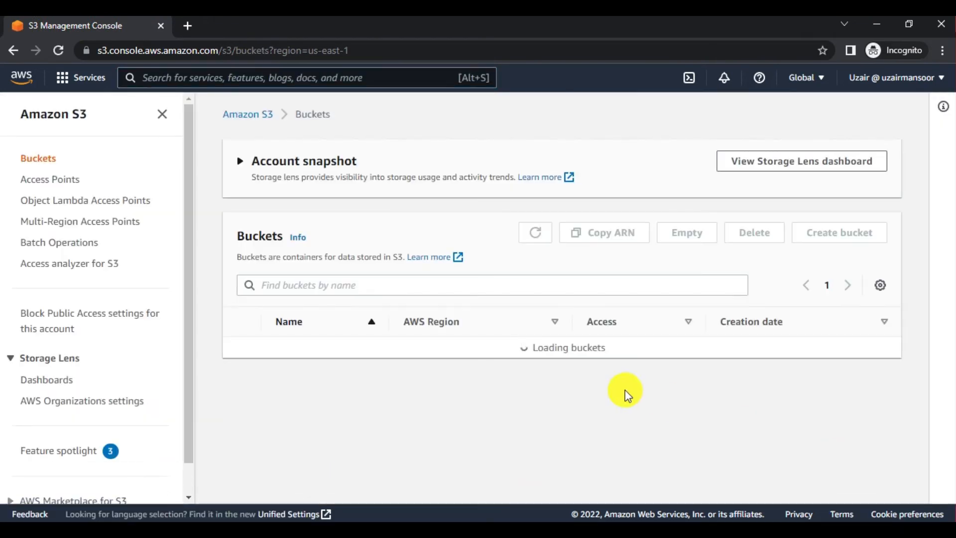
- Point out the bucket-listing permissions error, then return to the IAM users window
drag(322, 370, 454, 368)
click(451, 369)
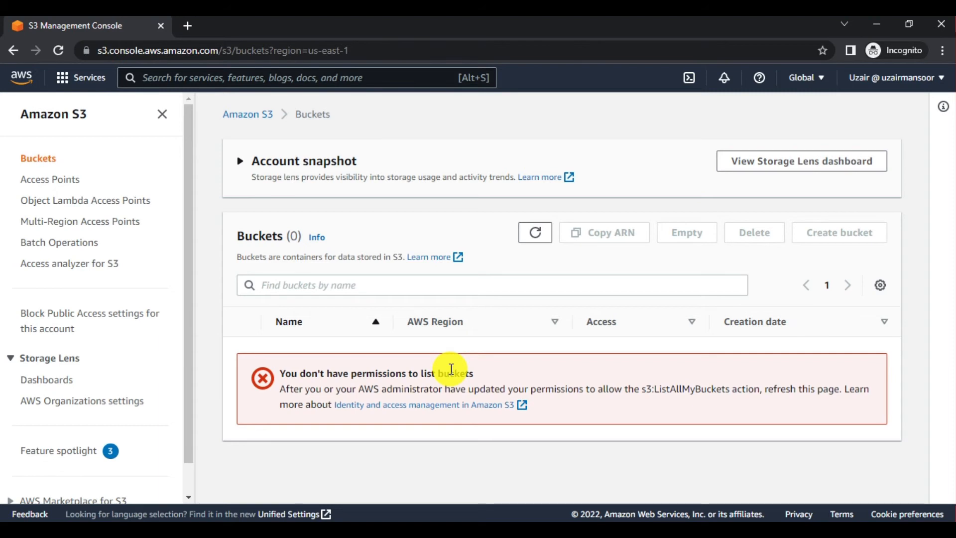
mouse_move(393, 530)
click(313, 440)
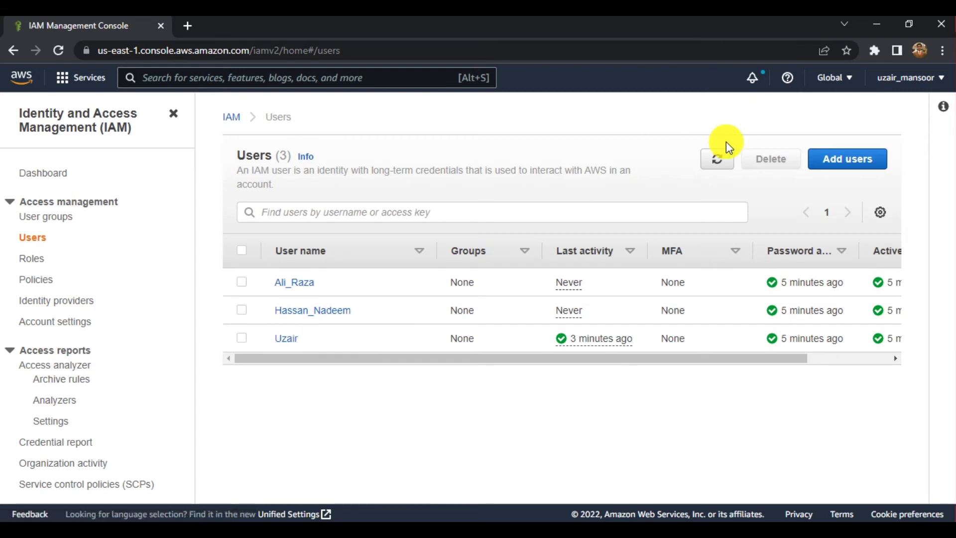
- Open the second user and copy permissions from the user holding AmazonEC2FullAccess
click(717, 158)
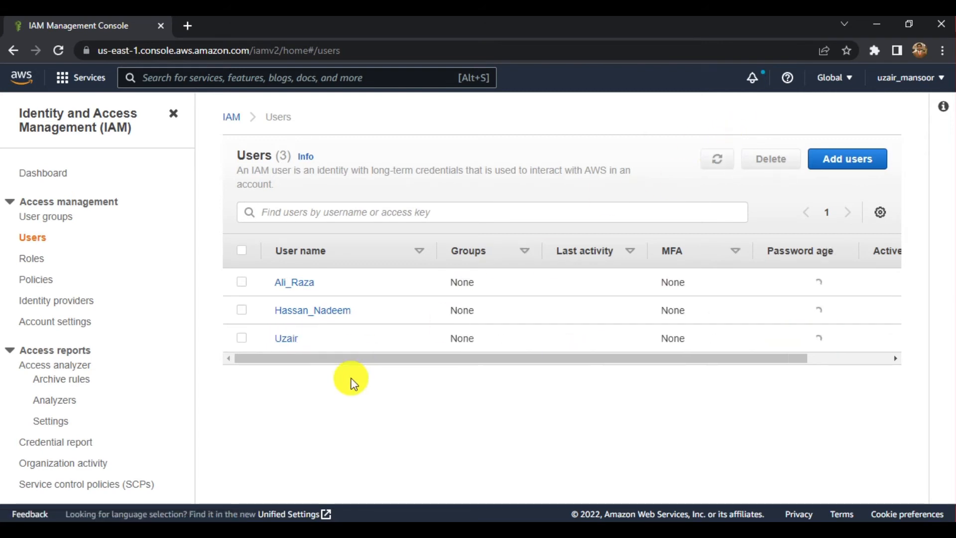
click(325, 321)
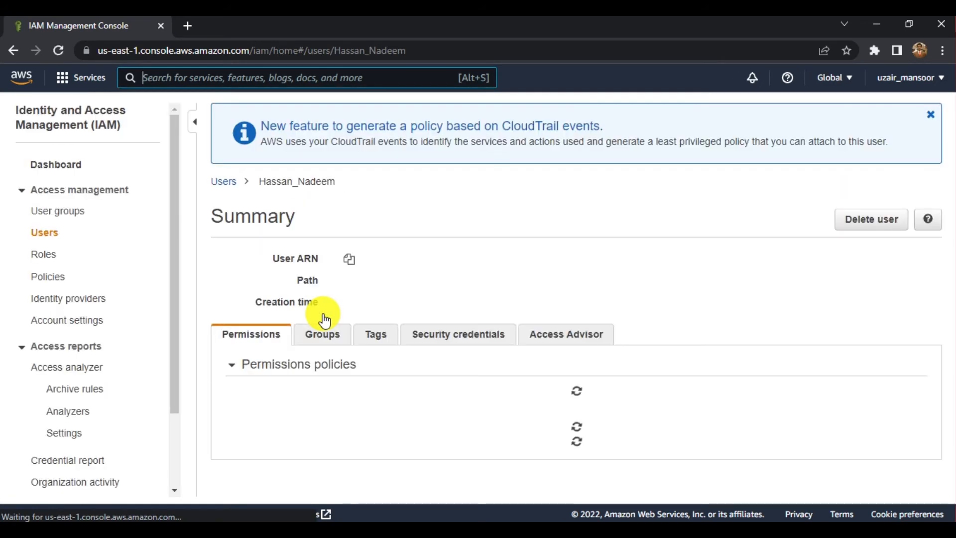
scroll(352, 382, down, 1)
click(342, 405)
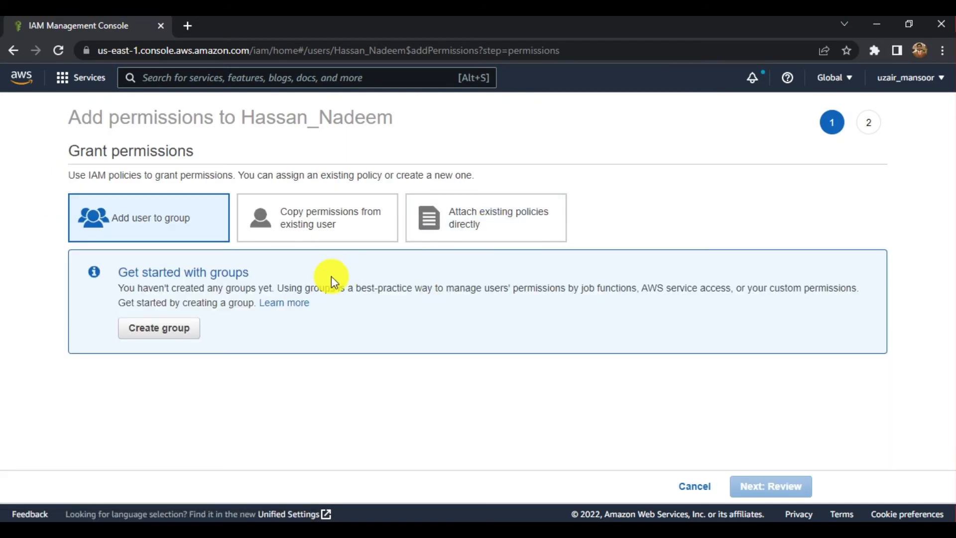
click(332, 244)
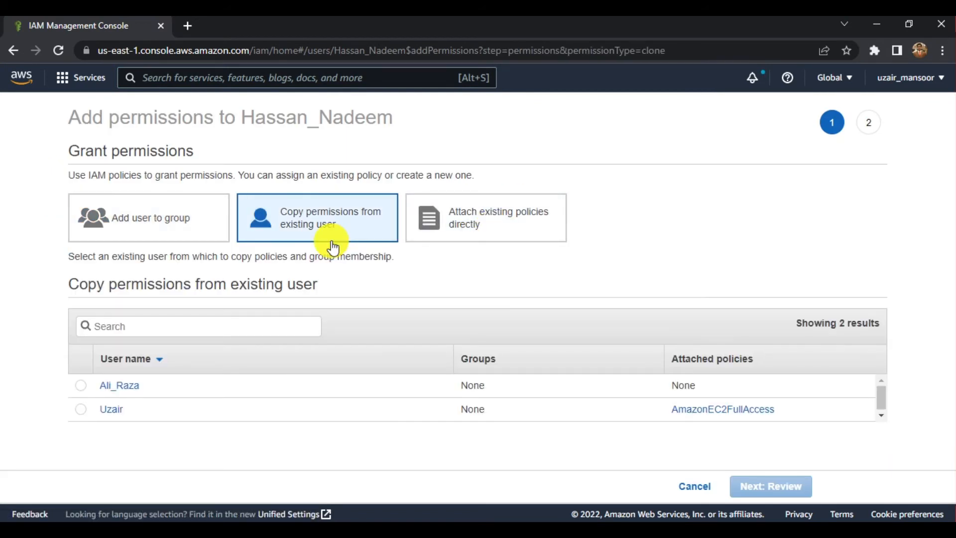
click(80, 410)
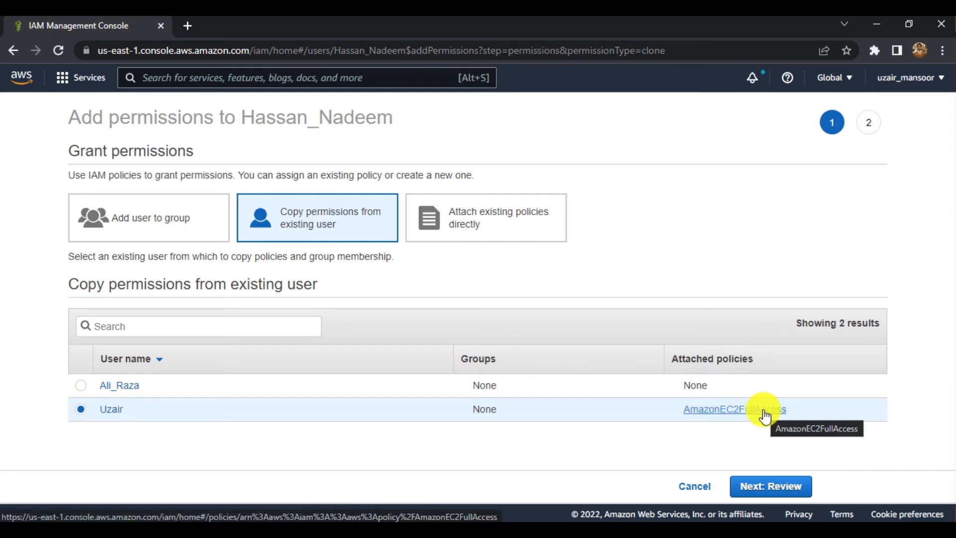
click(748, 481)
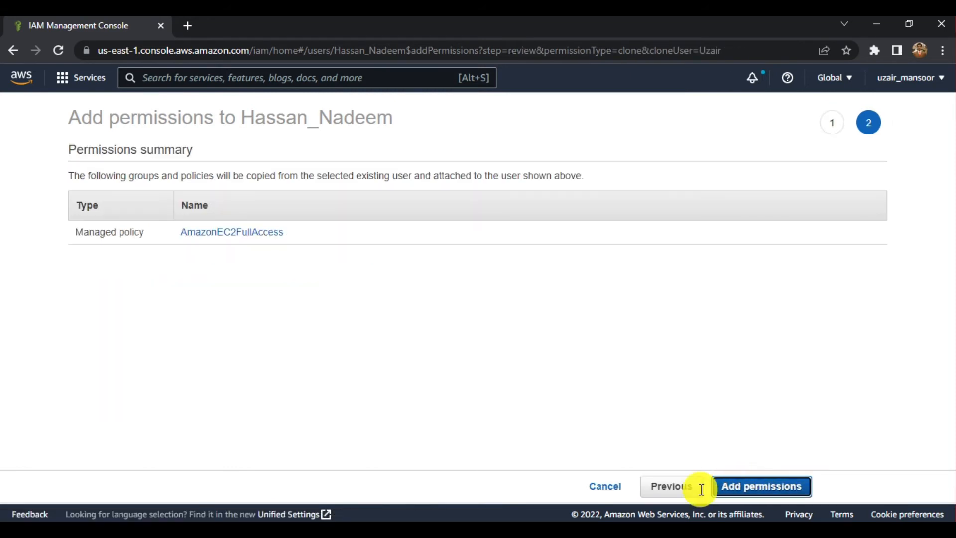
- Confirm copying AmazonEC2FullAccess to the user and review its summary page
click(676, 491)
click(493, 215)
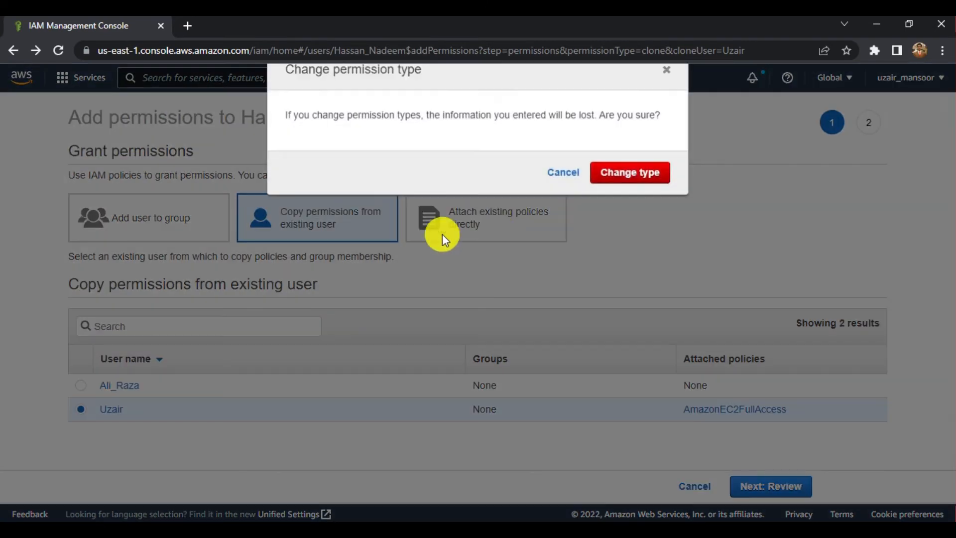
click(562, 195)
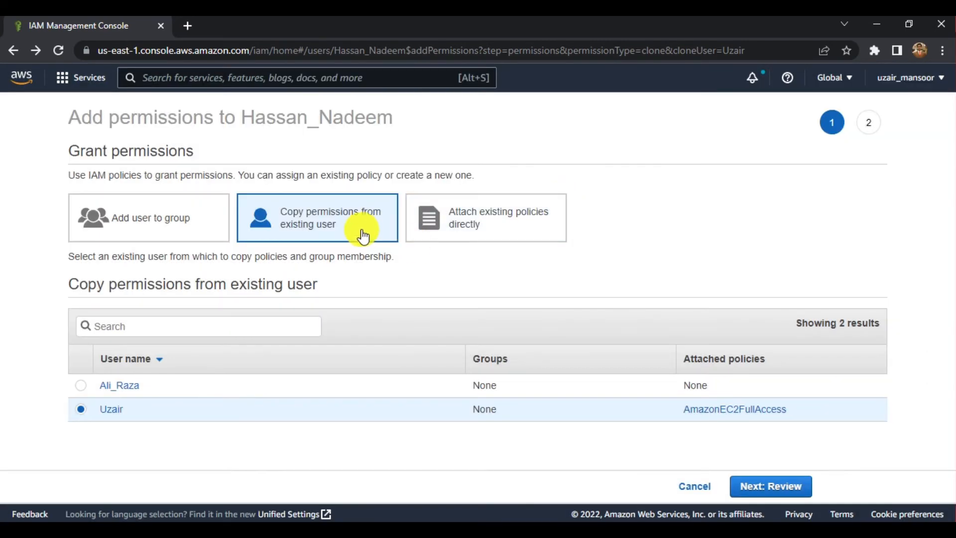
click(82, 410)
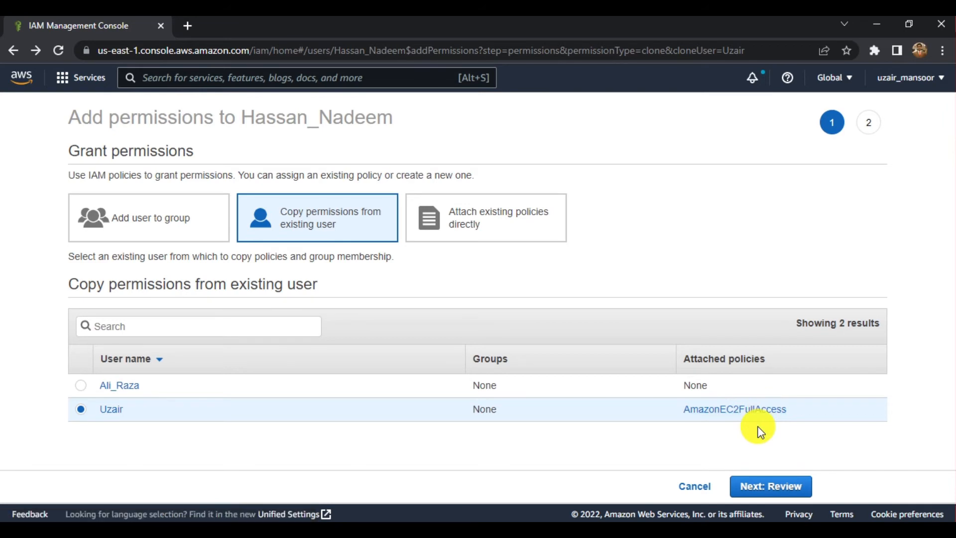
click(763, 480)
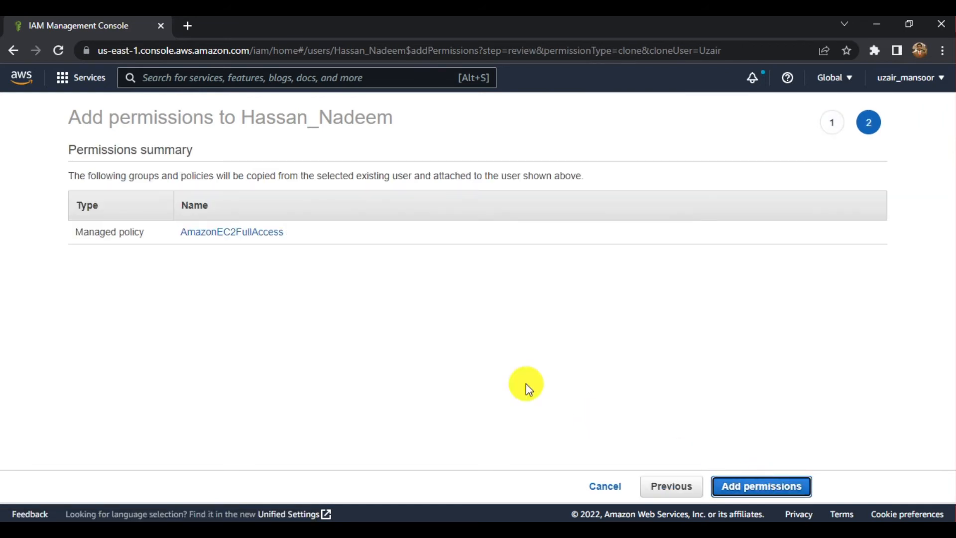
click(727, 478)
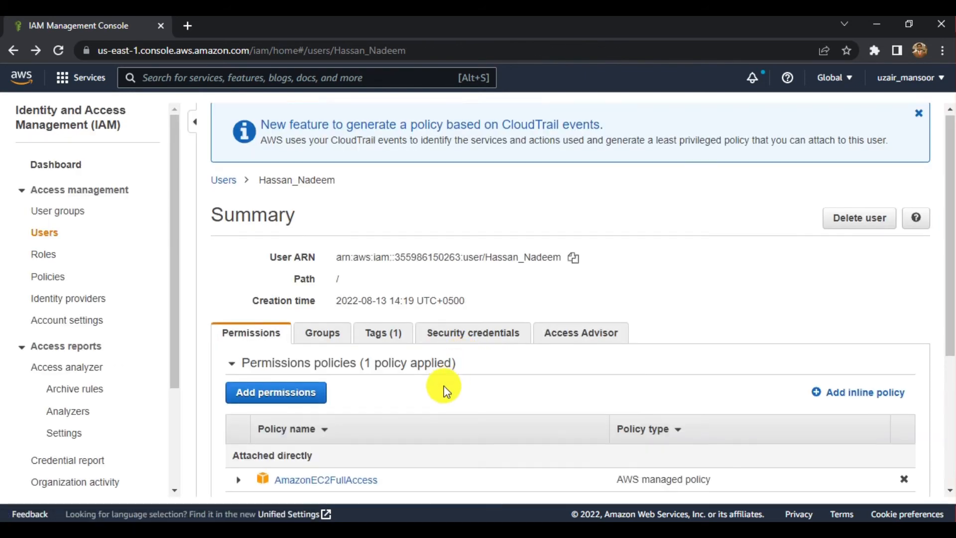
scroll(458, 364, down, 4)
scroll(445, 389, up, 4)
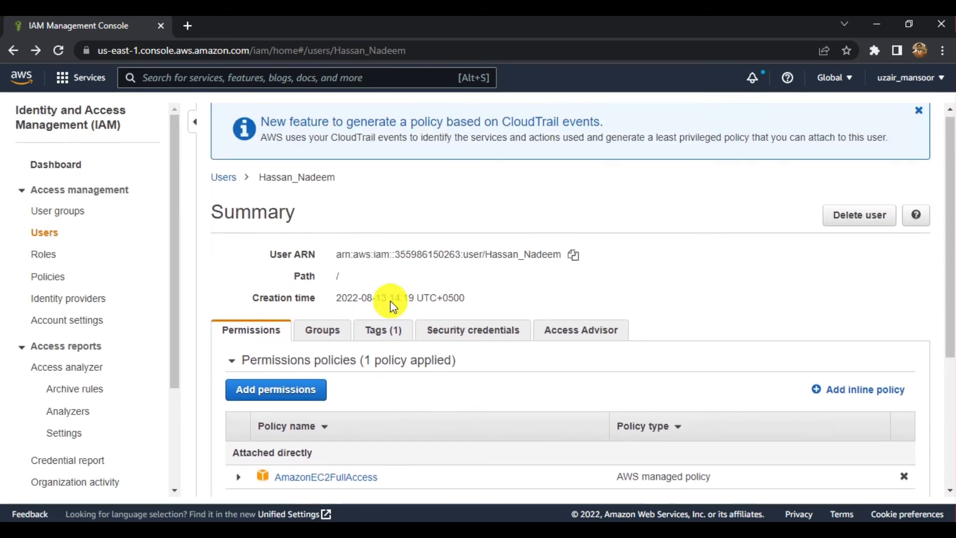
scroll(349, 239, down, 2)
scroll(375, 271, down, 3)
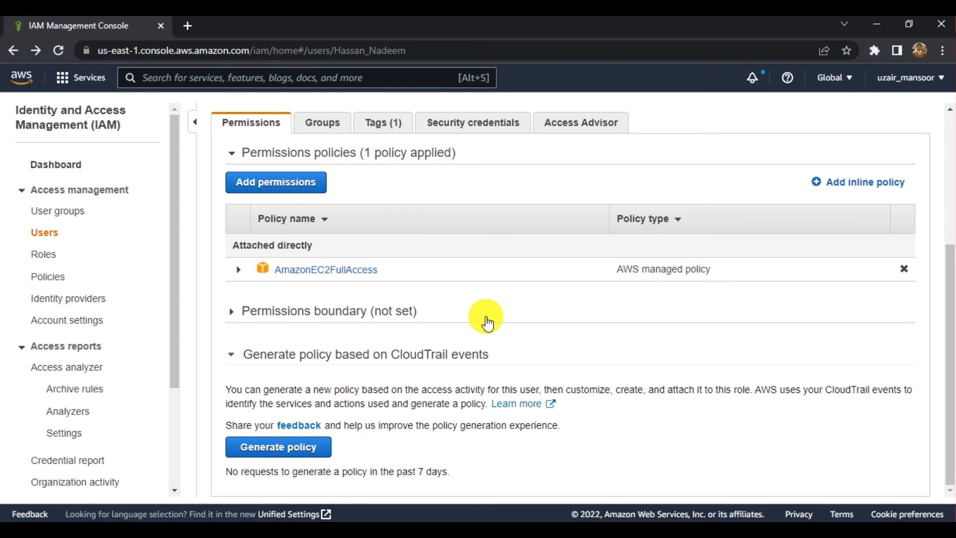
scroll(487, 321, up, 1)
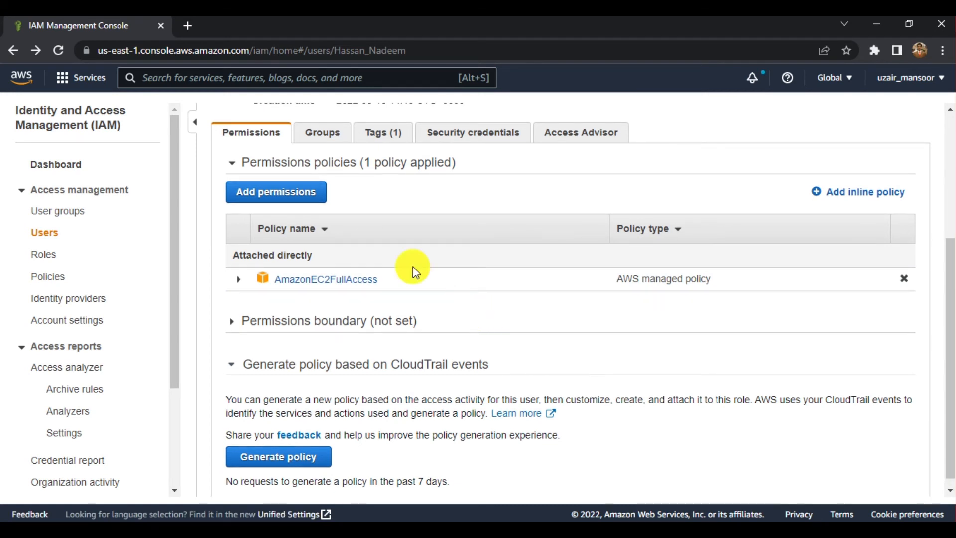
- Attach the AmazonS3FullAccess policy directly to the user
click(303, 193)
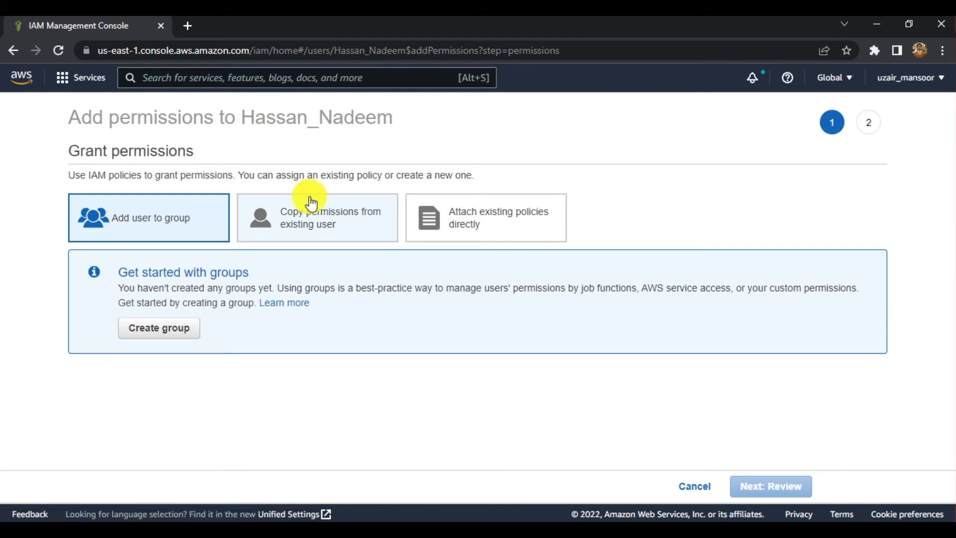
click(497, 224)
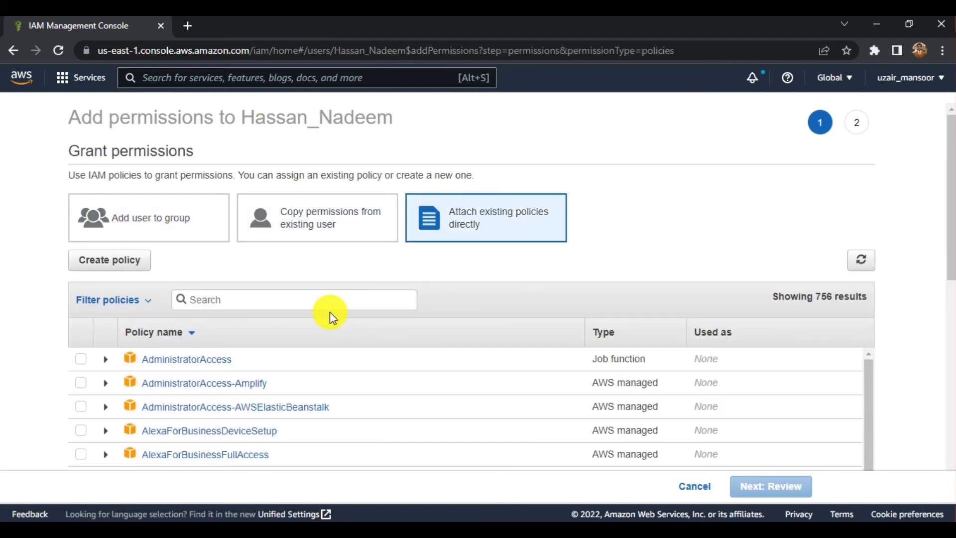
click(340, 303)
text(s3)
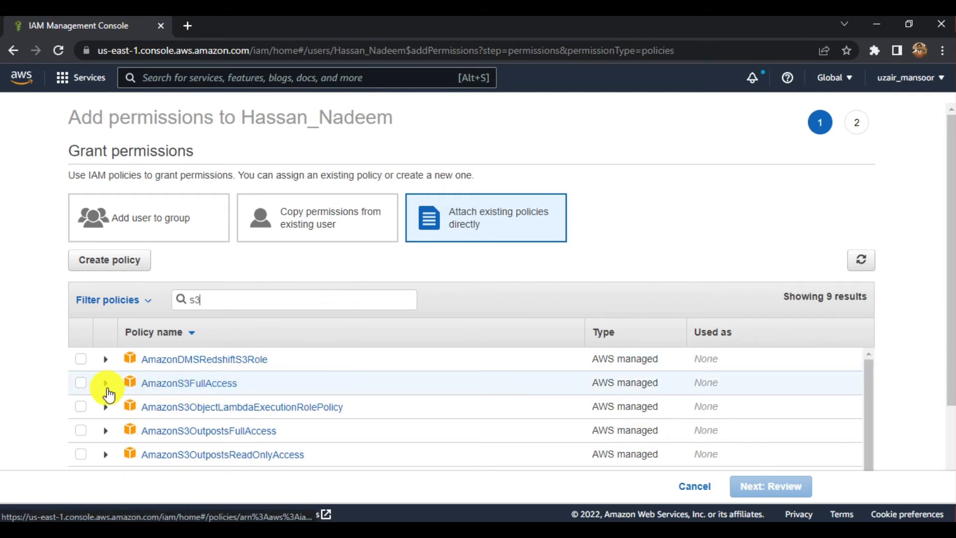
click(81, 383)
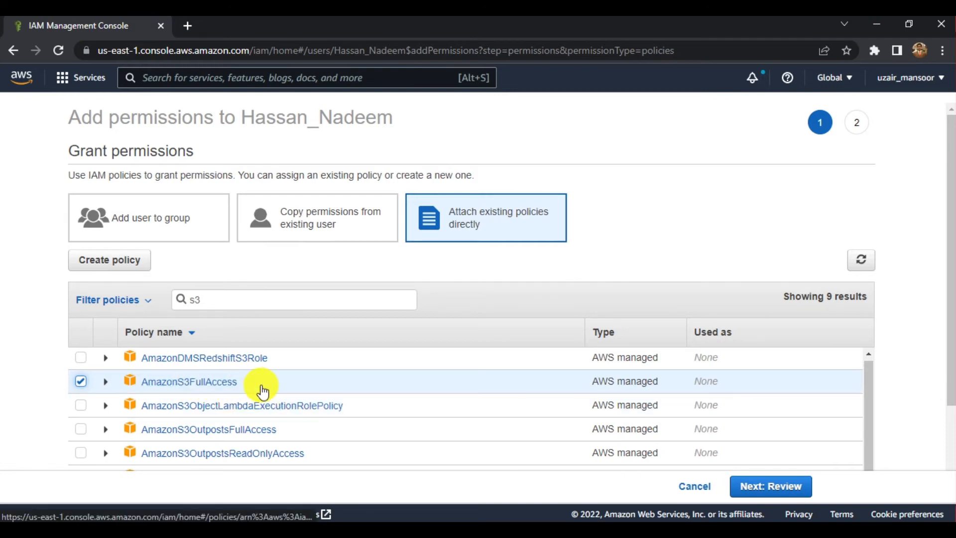
click(753, 490)
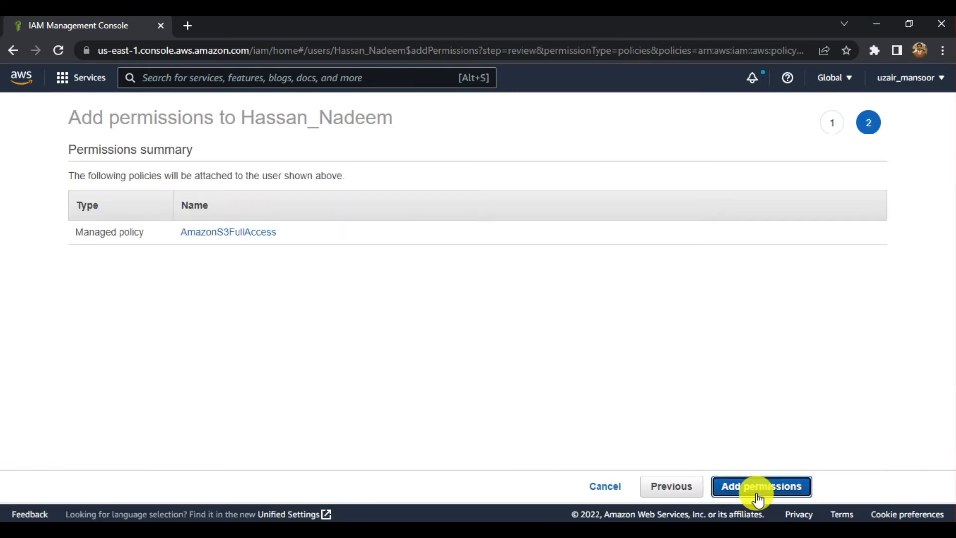
click(758, 498)
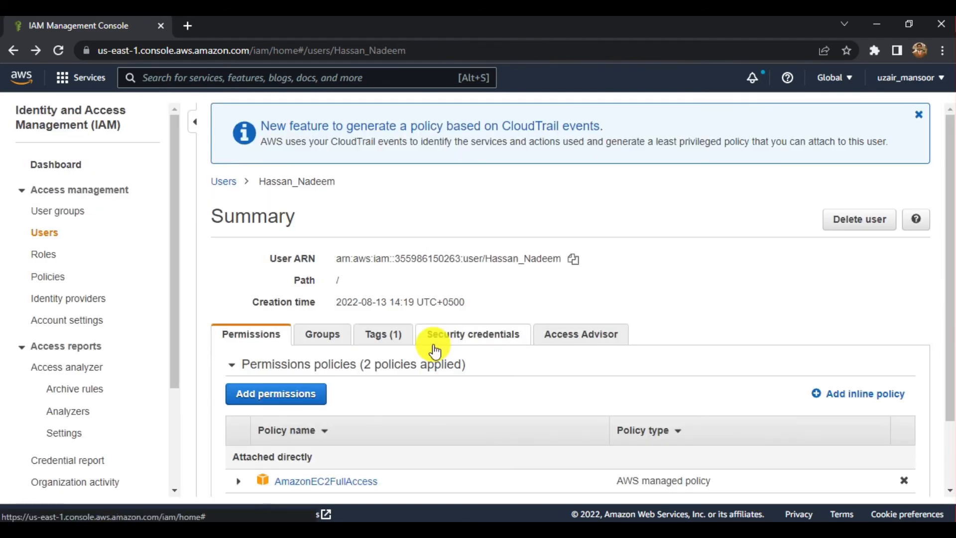
- Review both attached managed policies and the permissions boundary, then return to Users
scroll(433, 349, down, 3)
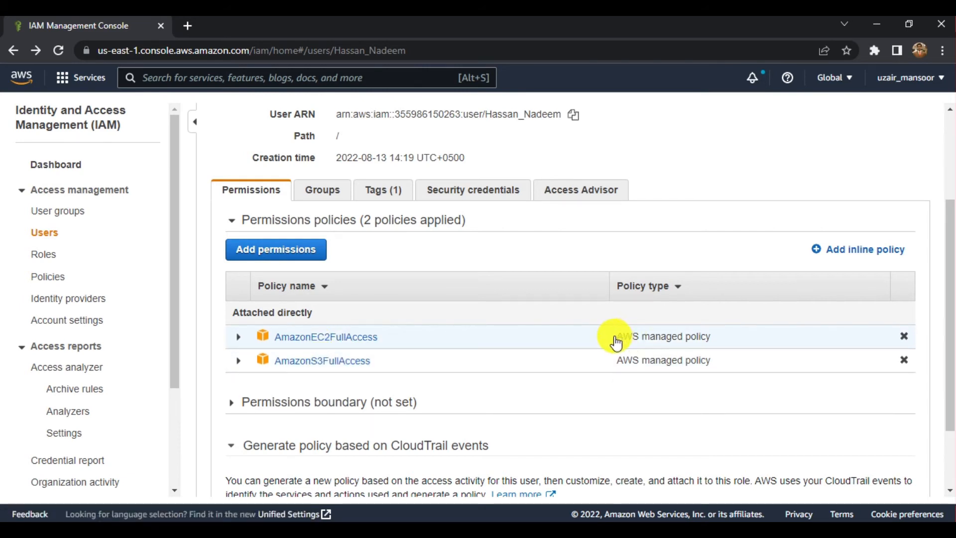
drag(616, 340, 757, 333)
drag(617, 361, 745, 368)
click(708, 401)
scroll(337, 215, up, 3)
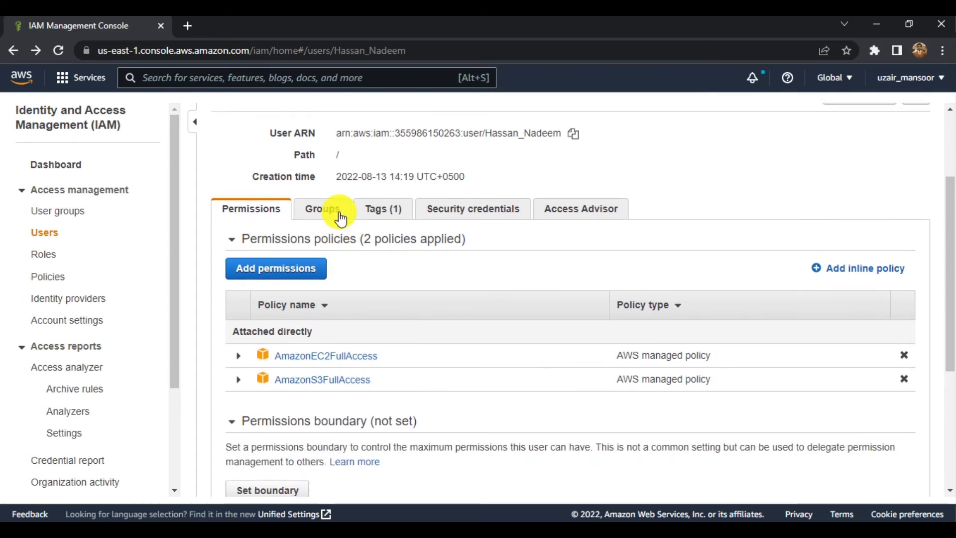
click(225, 182)
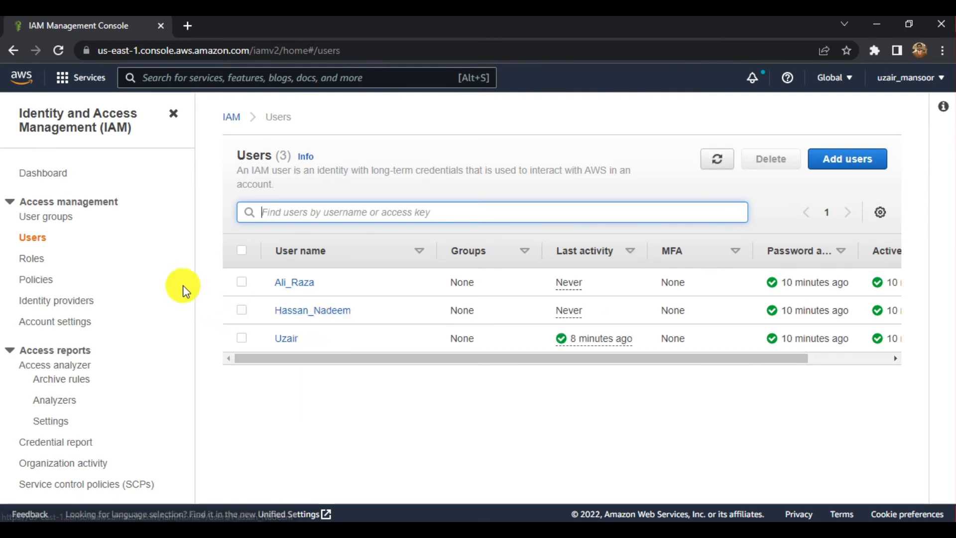
- Copy the IAM user sign-in URL from the dashboard and close the old private S3 window
click(46, 176)
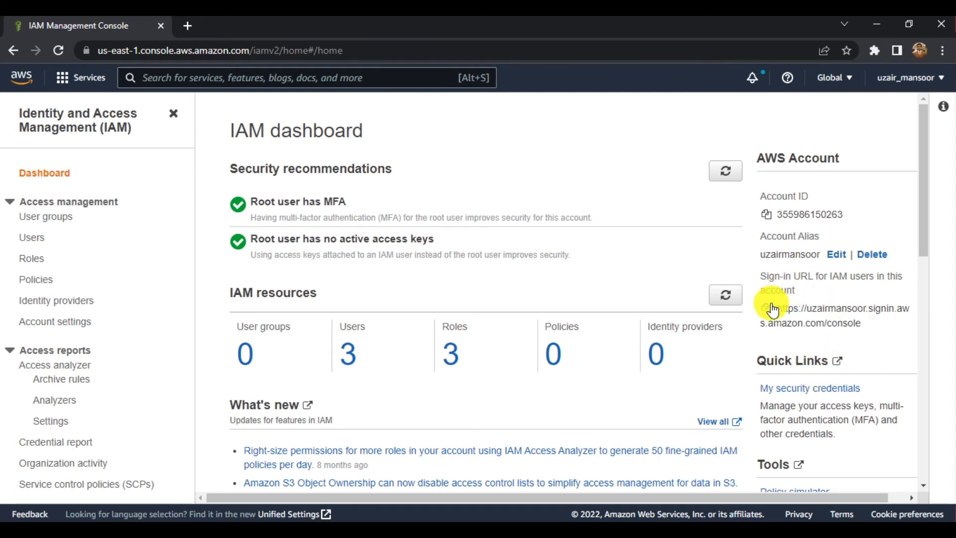
click(767, 309)
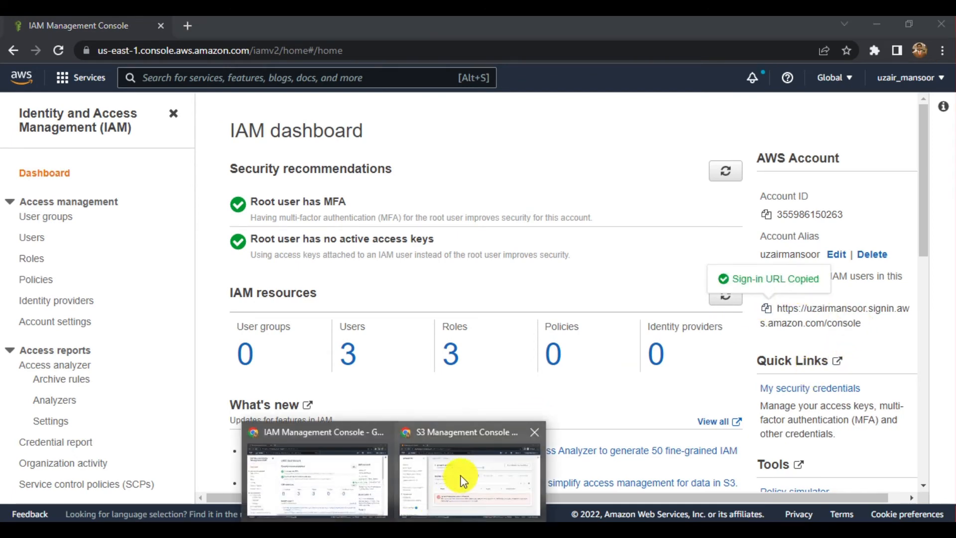
click(458, 478)
click(161, 25)
- Load the copied sign-in URL in a new private browser window
key(ctrl+shift+n)
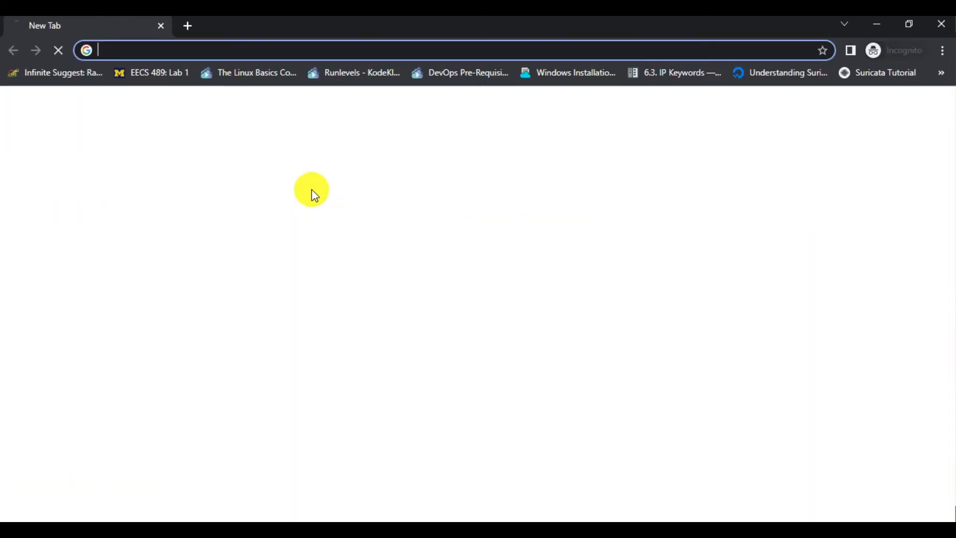
key(ctrl+v)
key(Return)
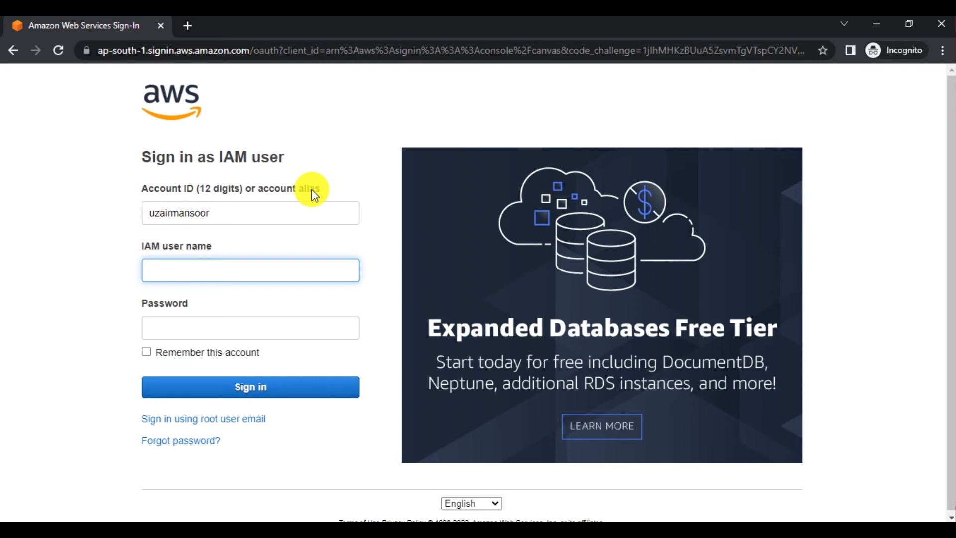
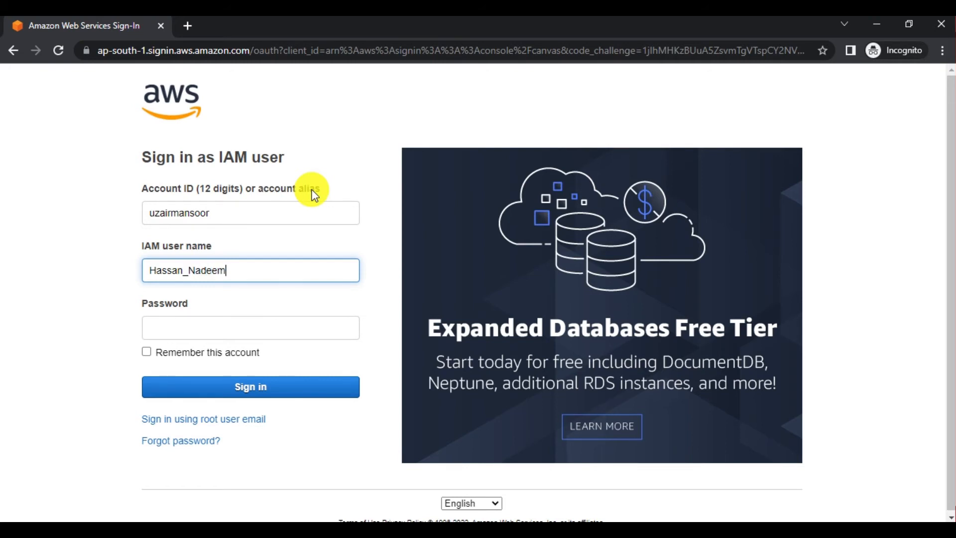
- Enter the IAM user's name and password and sign in
click(251, 335)
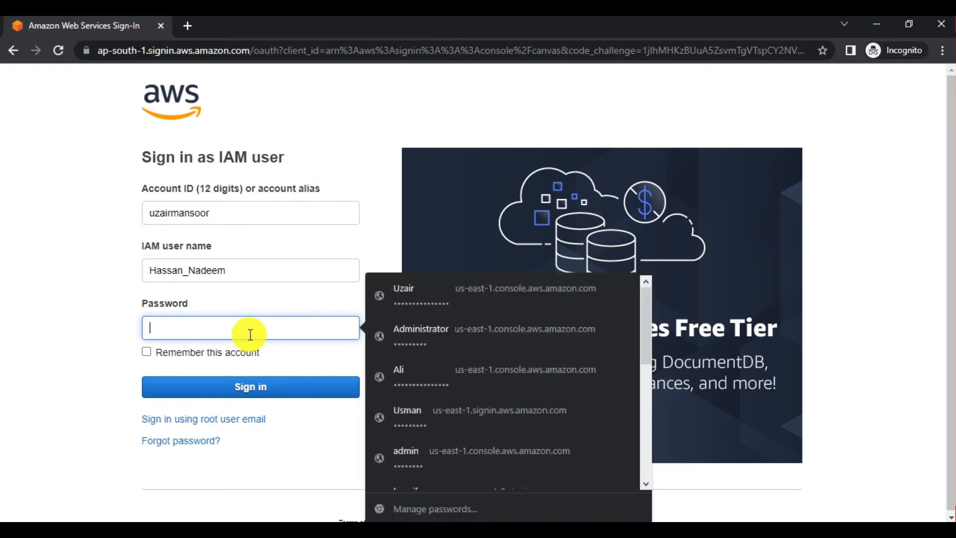
text(•••)
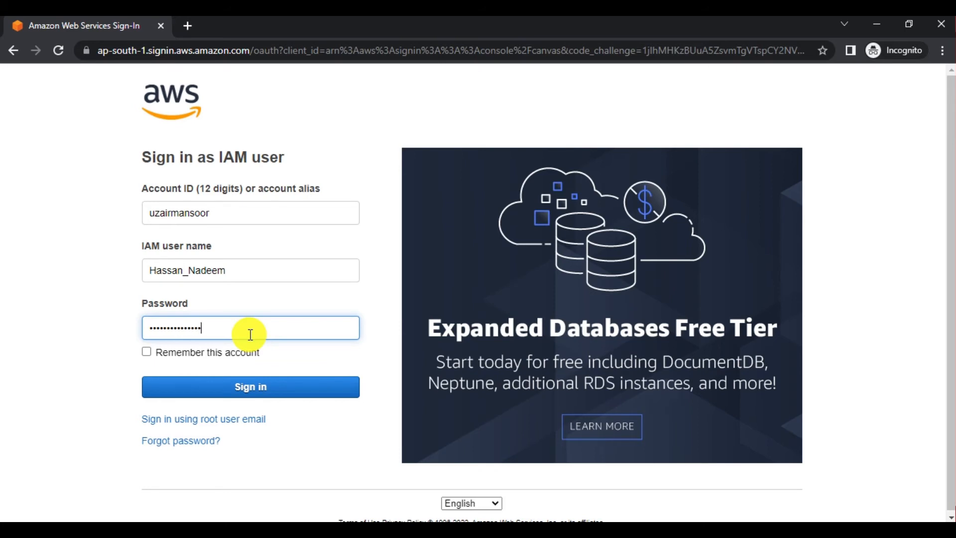
click(247, 387)
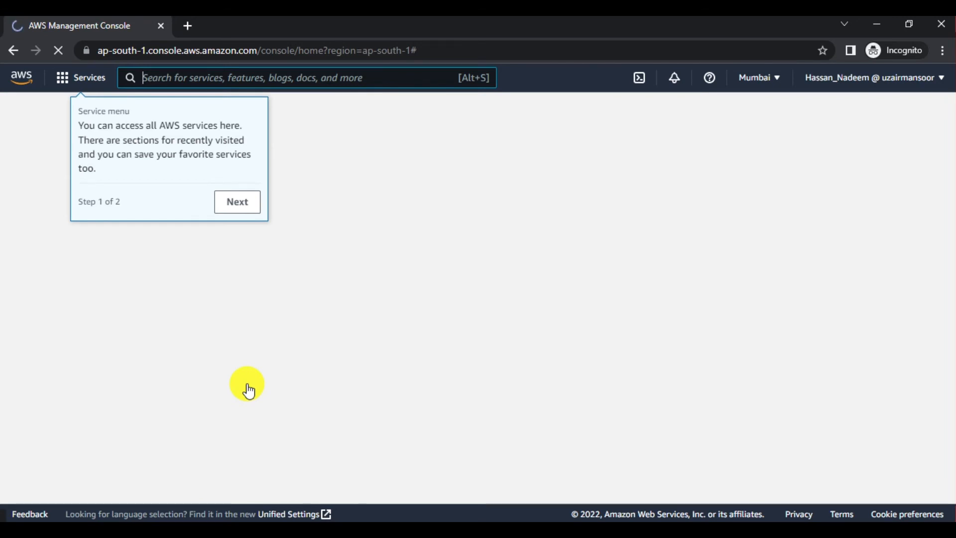
- Dismiss the welcome tour and open EC2 Instances, noting no instances exist in Mumbai
click(237, 203)
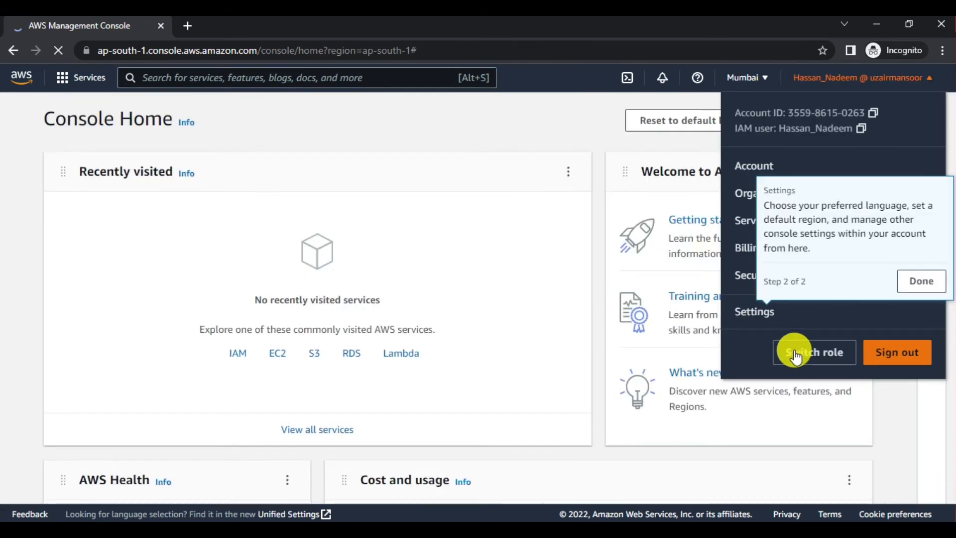
click(428, 287)
click(286, 358)
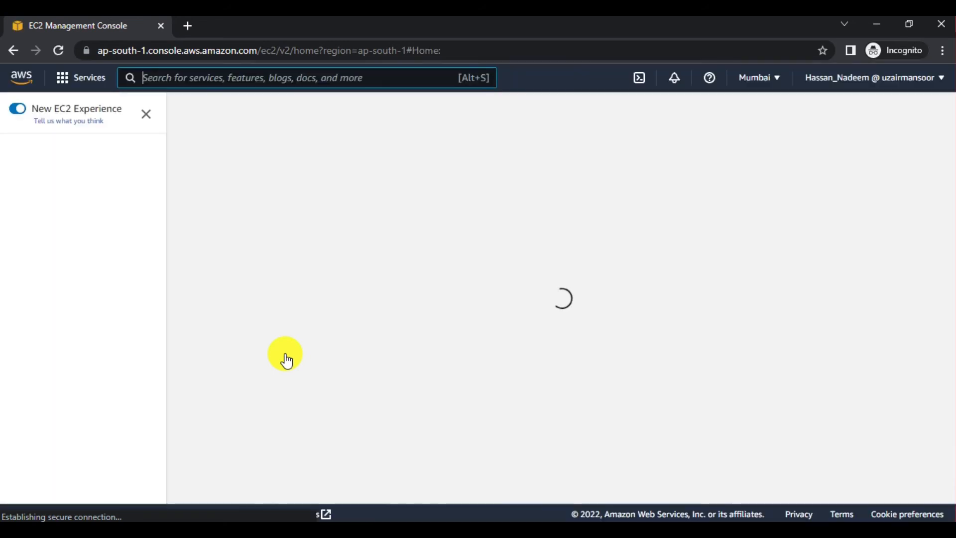
click(38, 281)
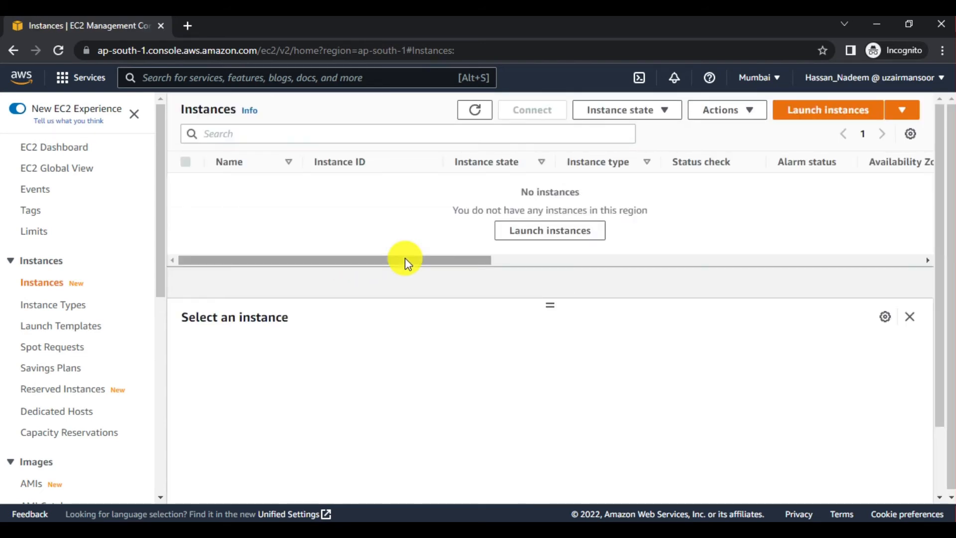
drag(452, 210, 647, 214)
click(647, 214)
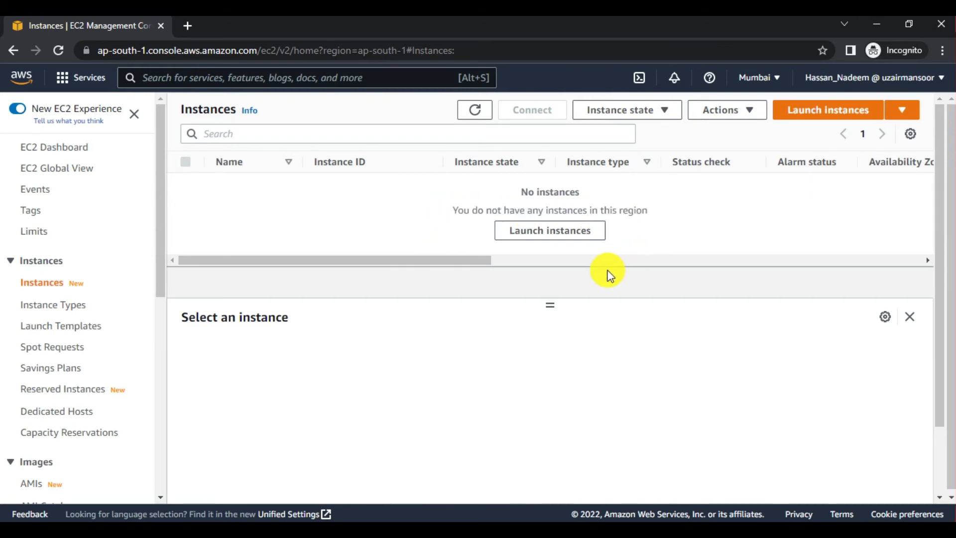
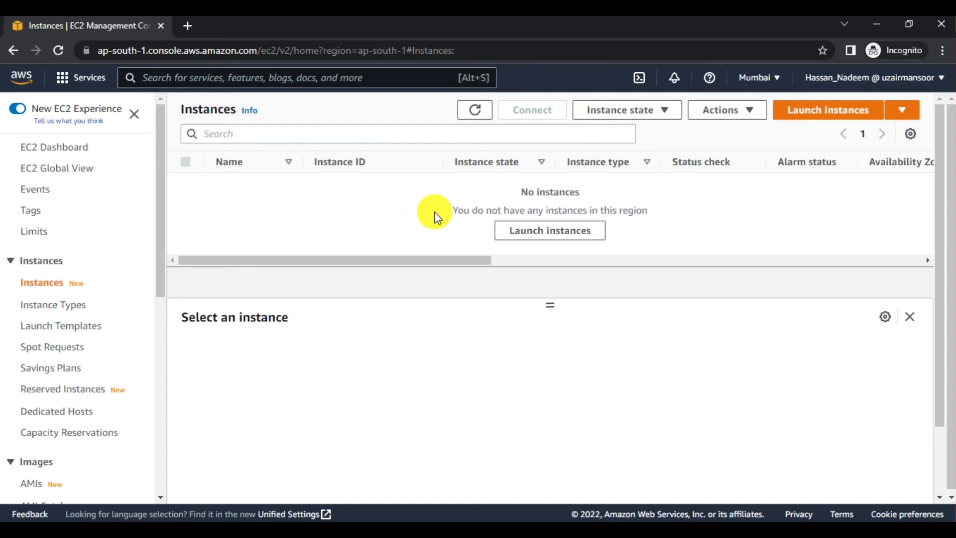
- Highlight the EC2 message saying there are no instances in this region
drag(452, 210, 613, 208)
click(613, 207)
drag(453, 207, 623, 211)
click(624, 213)
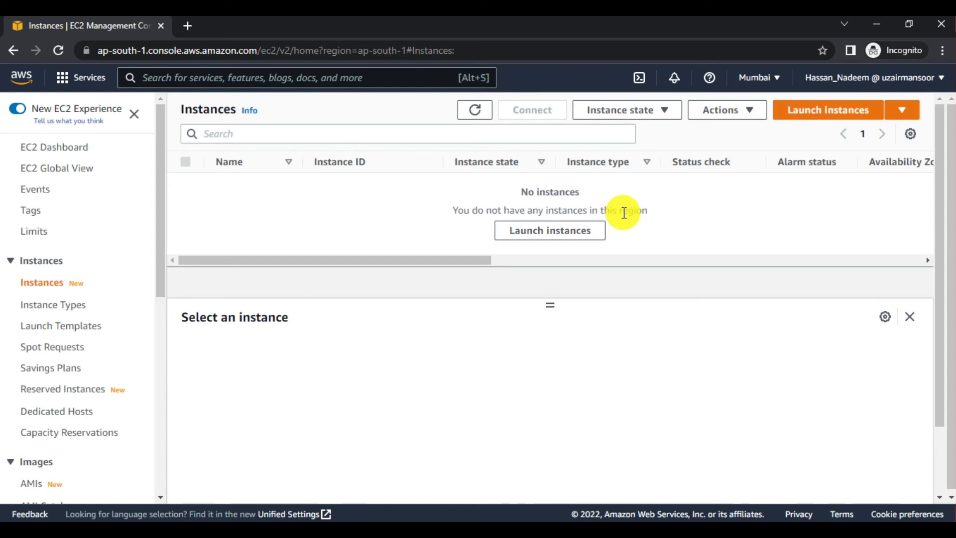
drag(506, 208, 594, 207)
click(594, 207)
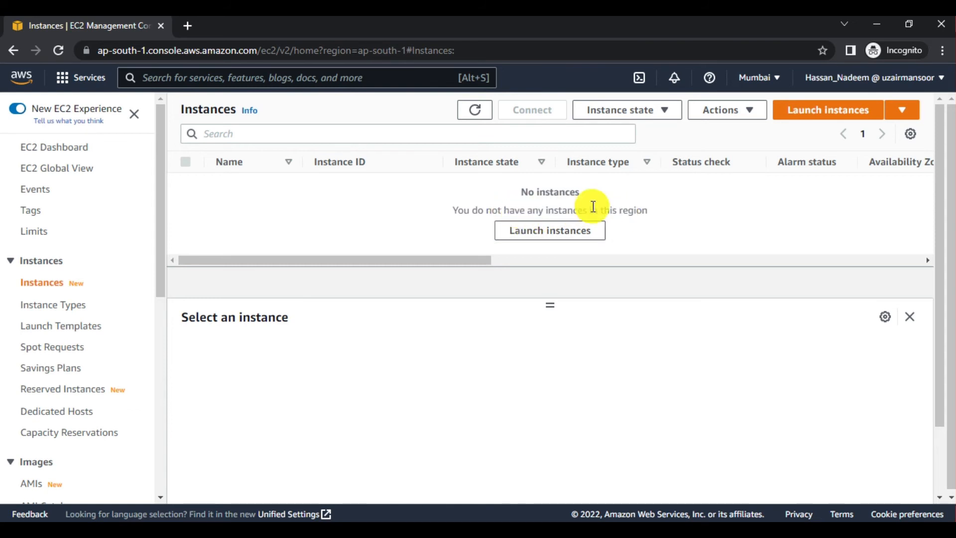
- Search the console for s3 and open the S3 service
click(225, 83)
text(s)
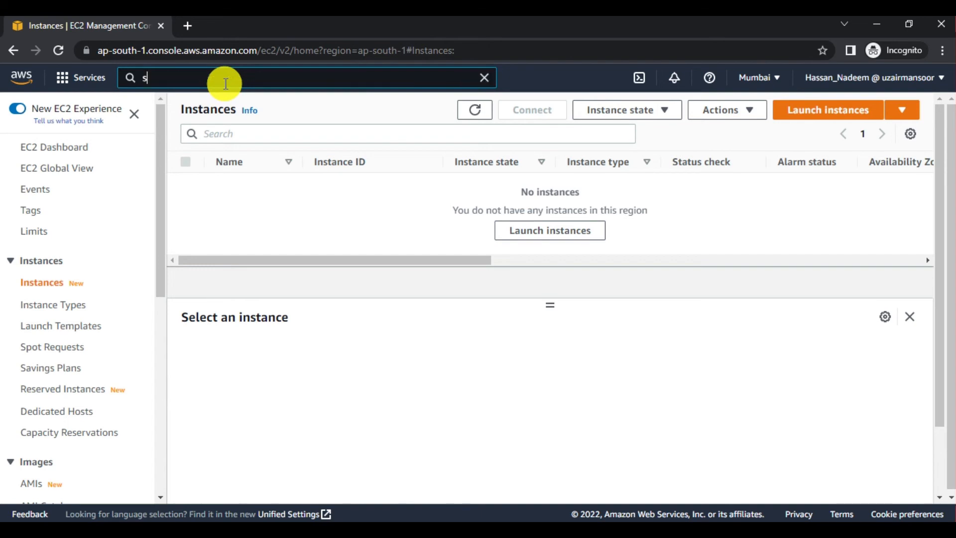
text(3)
click(344, 184)
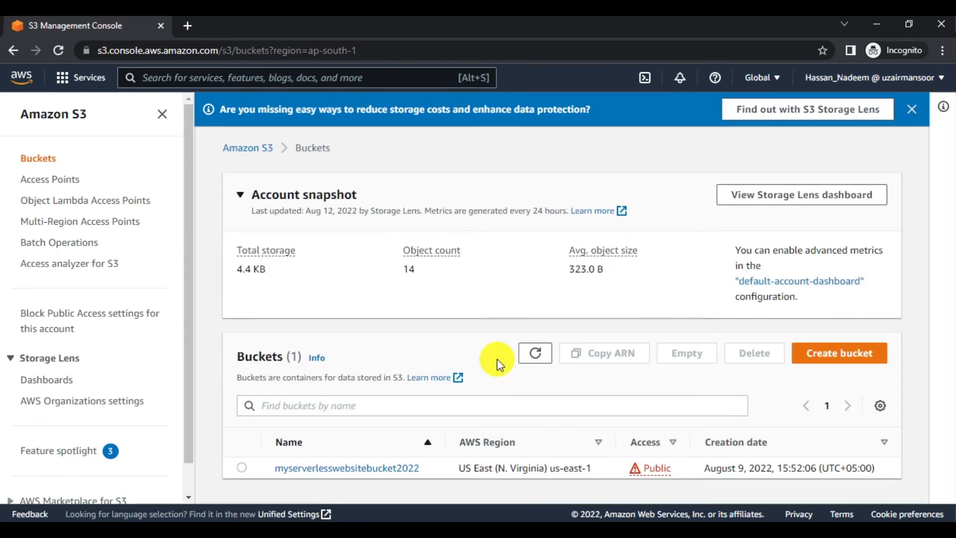
- Start a new bucket, enter its name, and set the region to US East (N. Virginia)
click(827, 355)
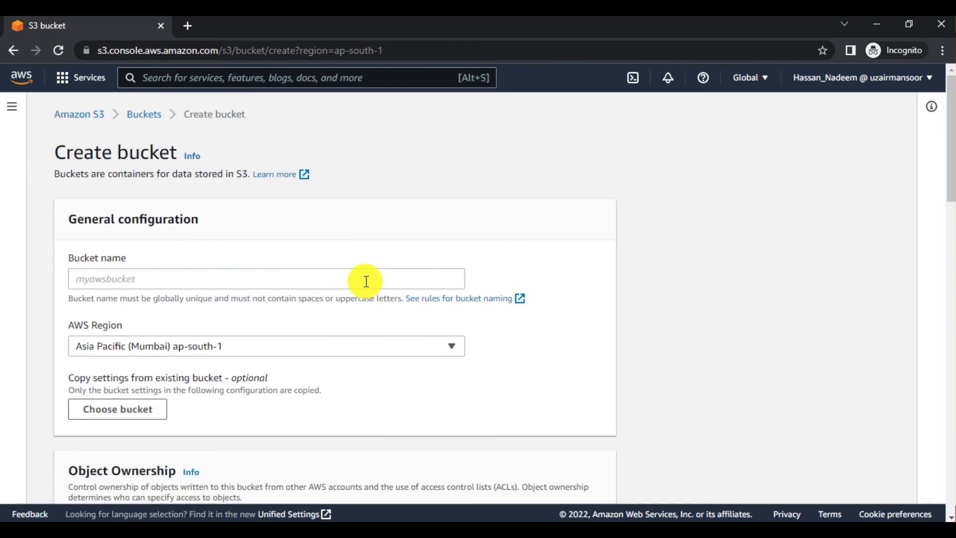
click(366, 281)
text(Cloudexpert2022Hassan)
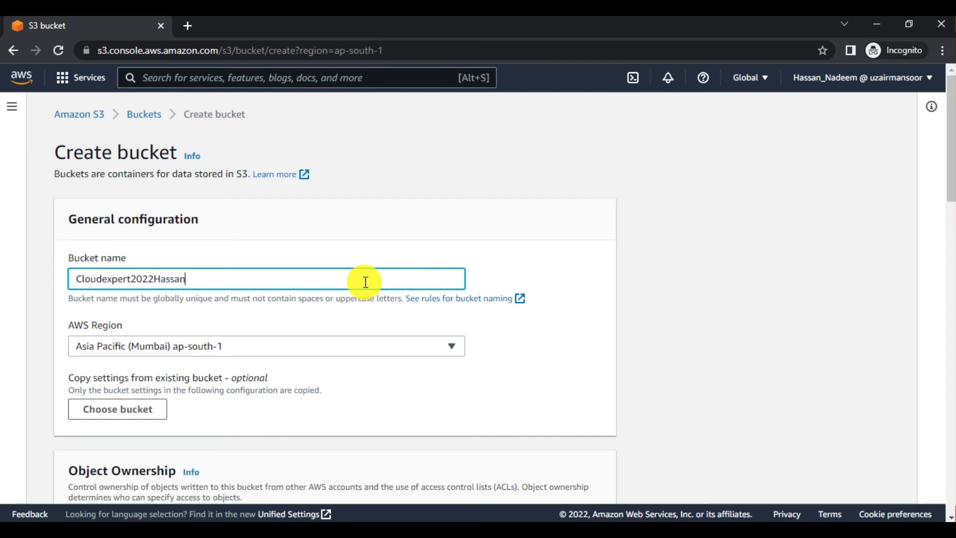
scroll(330, 323, down, 2)
click(275, 259)
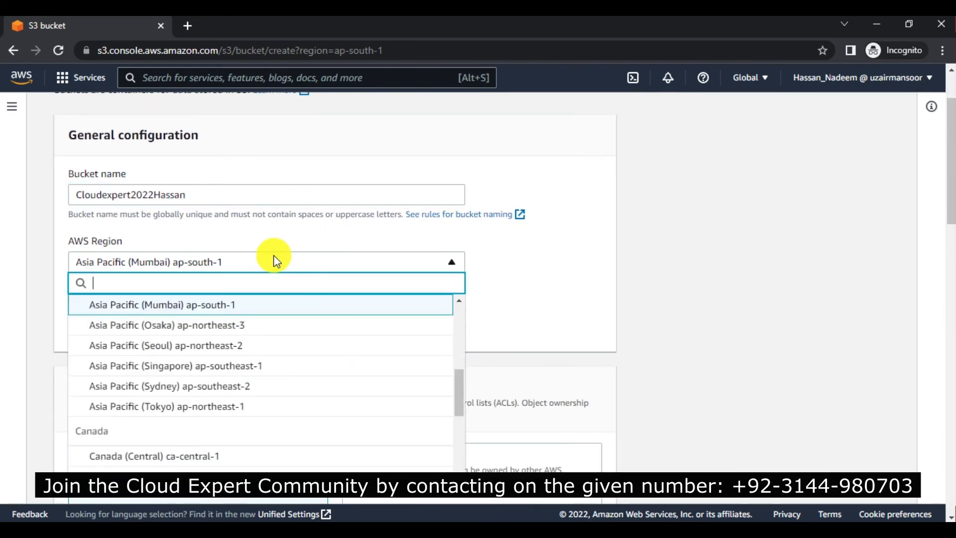
text(vir)
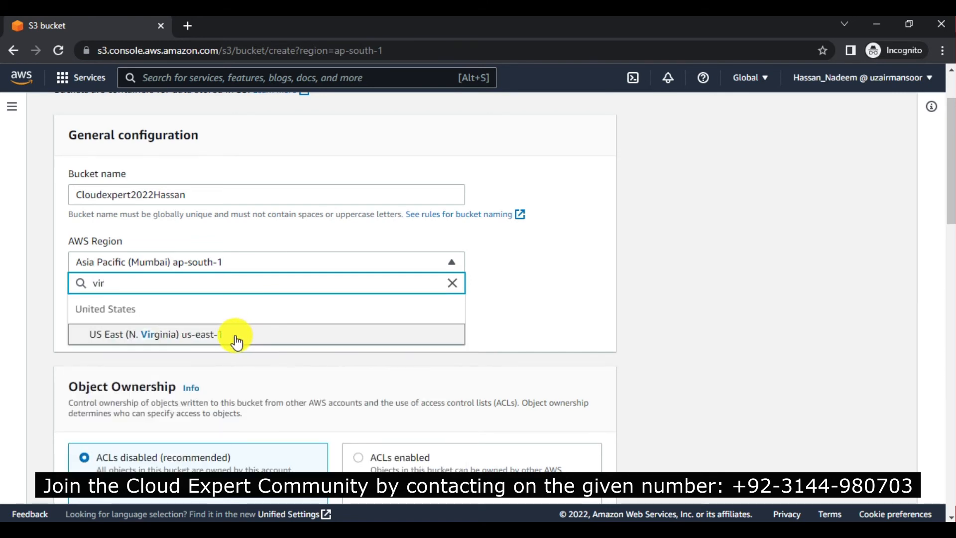
click(239, 343)
- Enable ACLs, turn off Block all public access, acknowledge it, and attempt creation
scroll(239, 341, down, 3)
scroll(238, 341, down, 3)
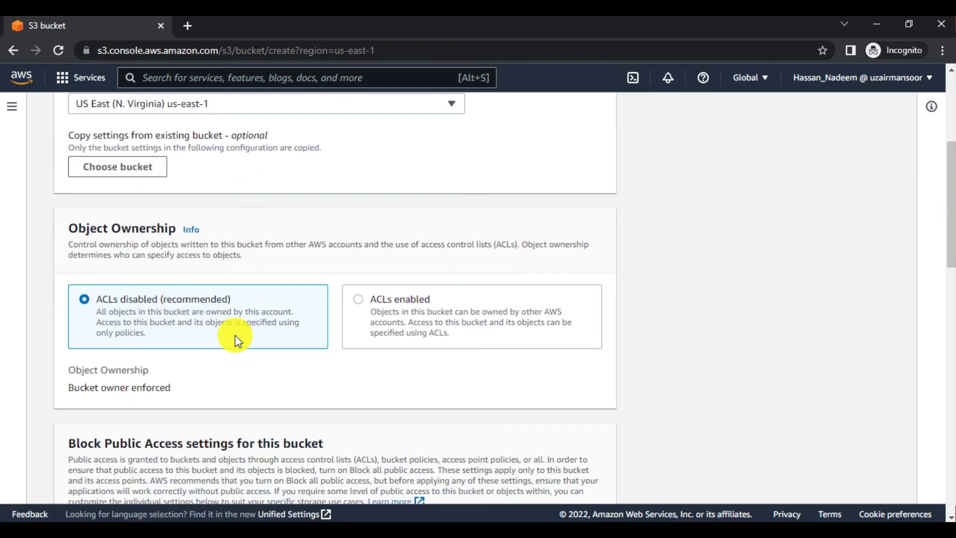
click(390, 203)
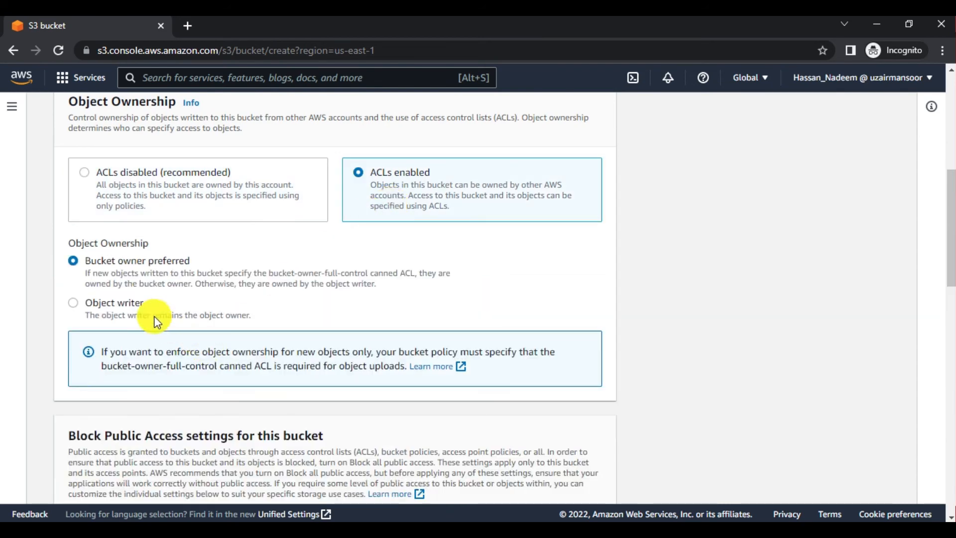
scroll(143, 305, down, 4)
click(73, 311)
scroll(160, 311, down, 5)
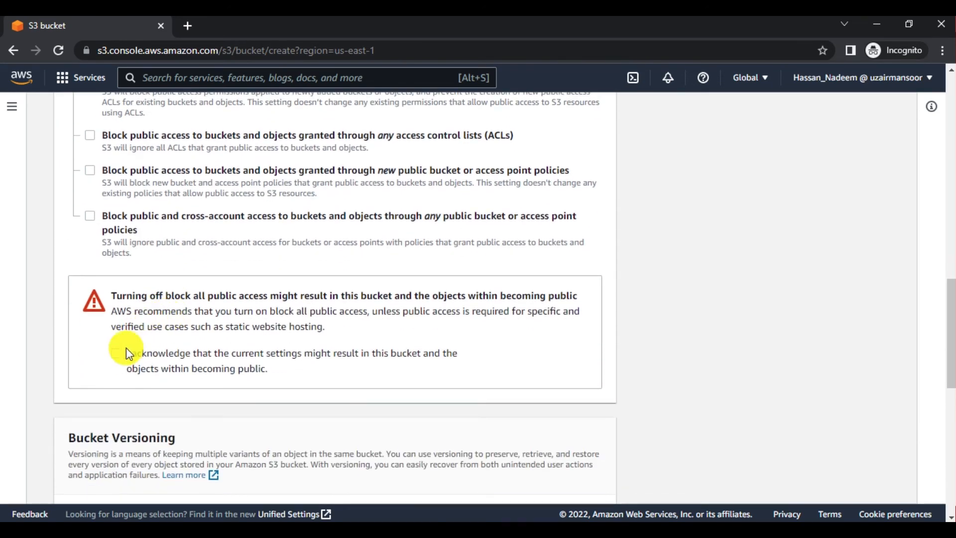
click(116, 352)
scroll(231, 368, down, 1)
scroll(231, 369, down, 4)
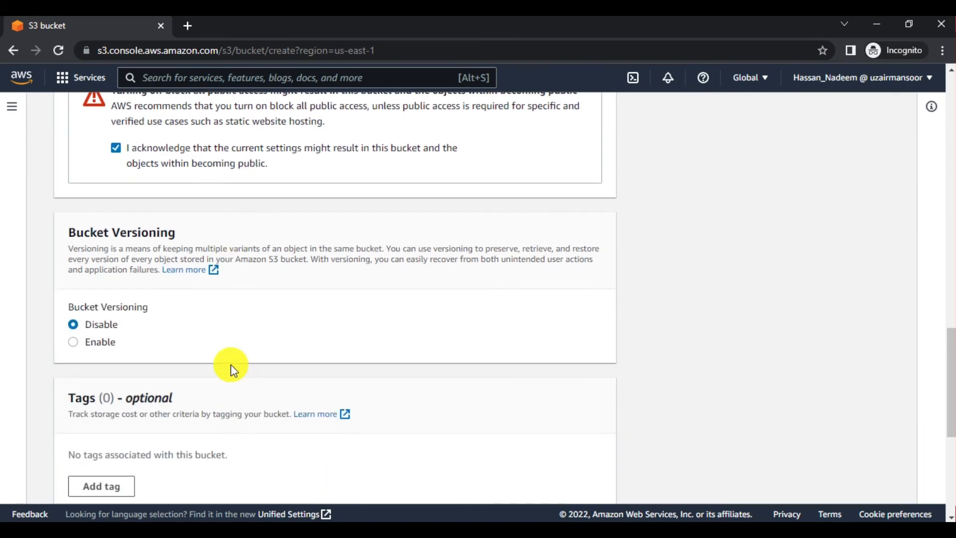
scroll(231, 367, down, 3)
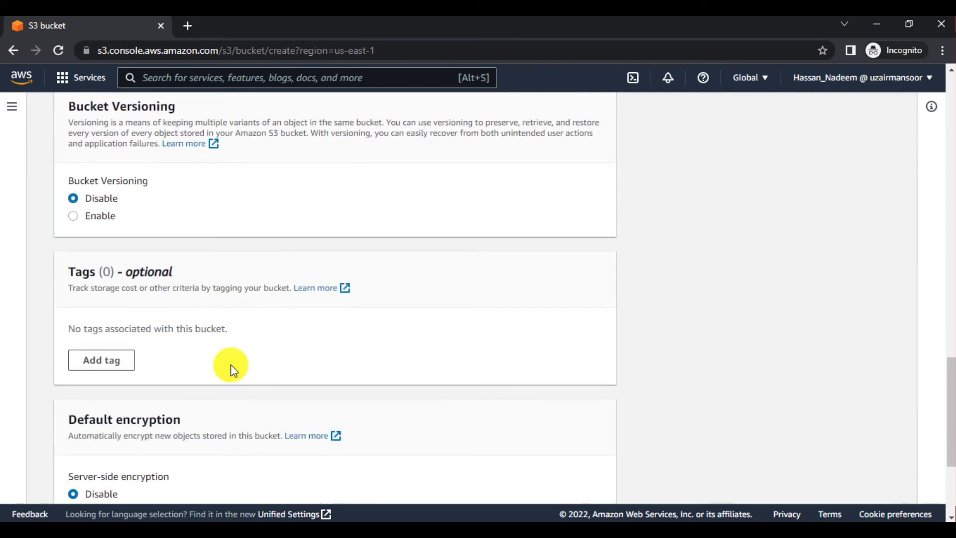
scroll(231, 369, down, 5)
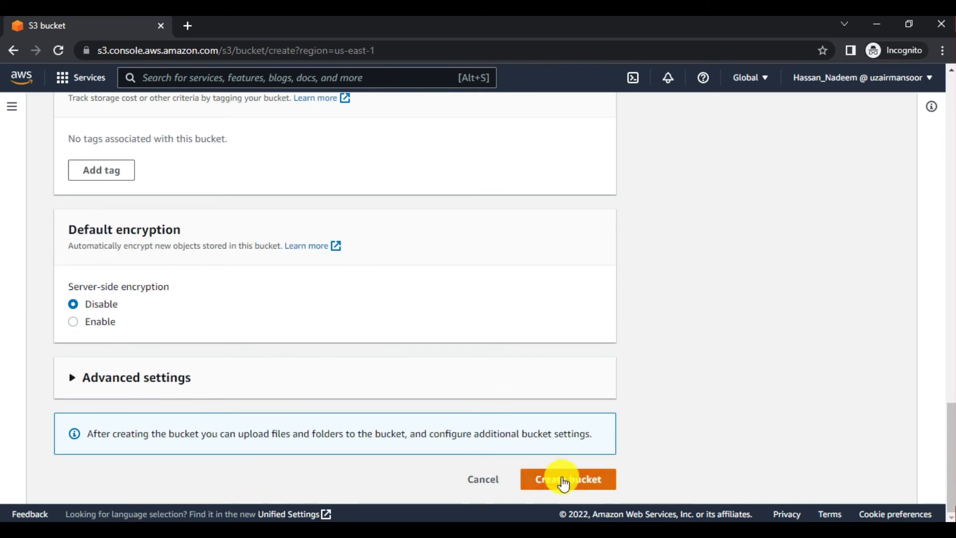
click(562, 478)
- Make the name all lowercase, cloudexpert2022hassan, and create the bucket
scroll(241, 246, up, 3)
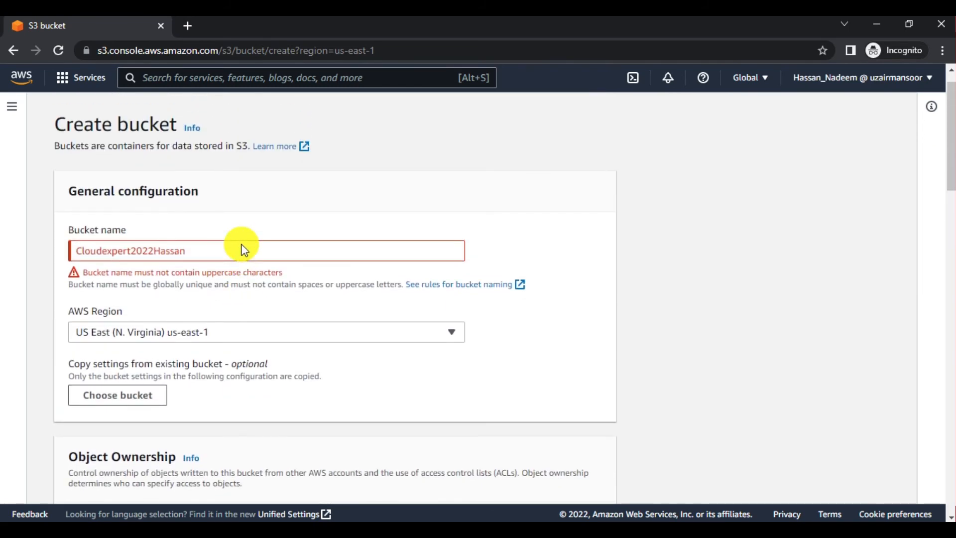
click(224, 250)
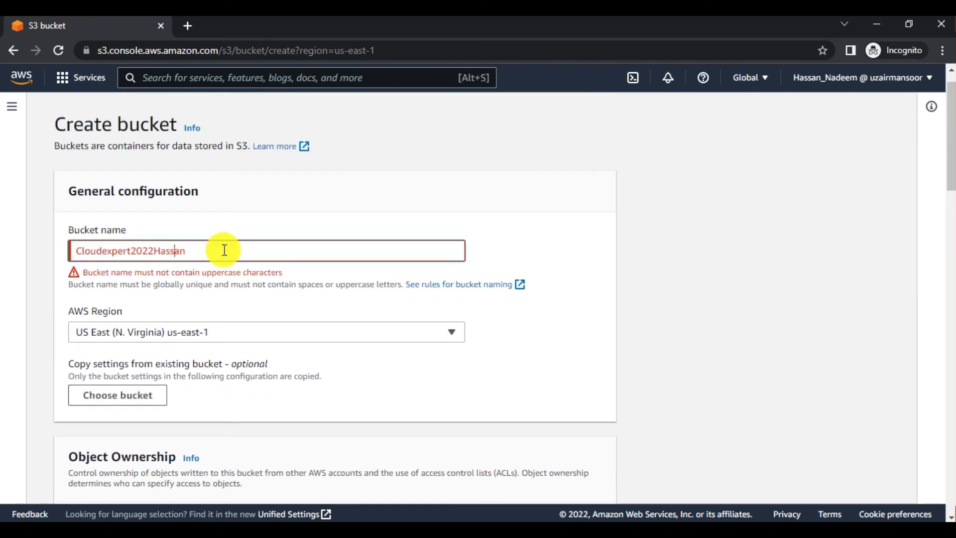
key(Left)
key(BackSpace)
text(h)
scroll(224, 249, up, 1)
click(79, 279)
key(BackSpace)
text(c)
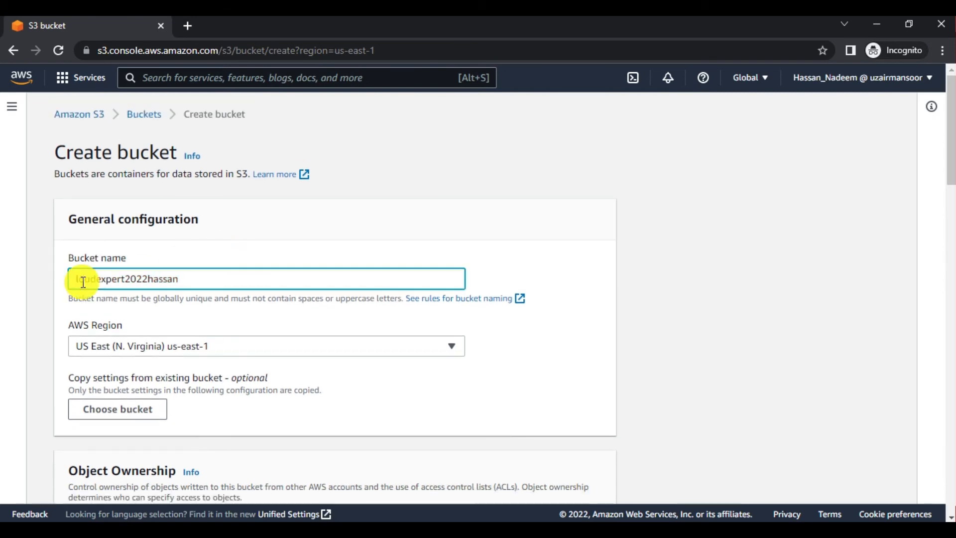
scroll(150, 363, down, 20)
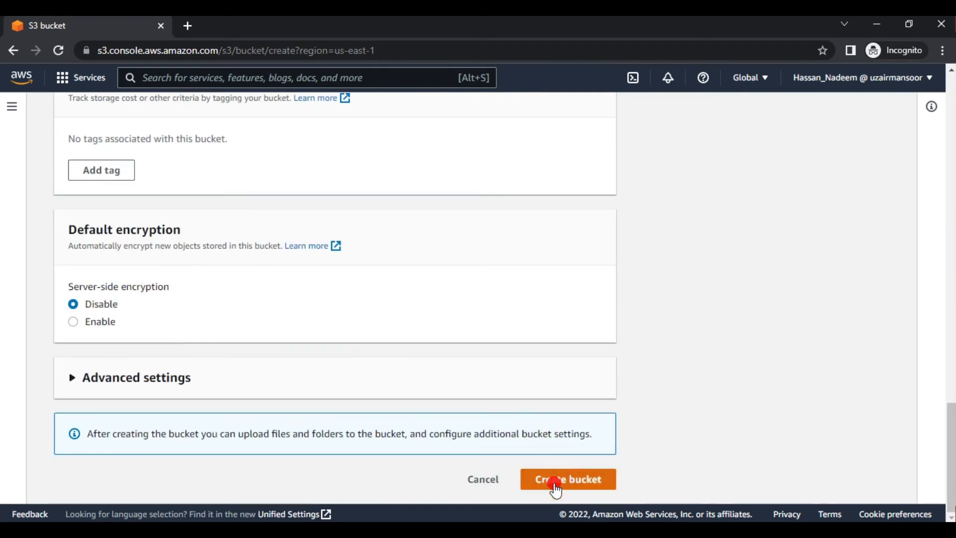
click(556, 490)
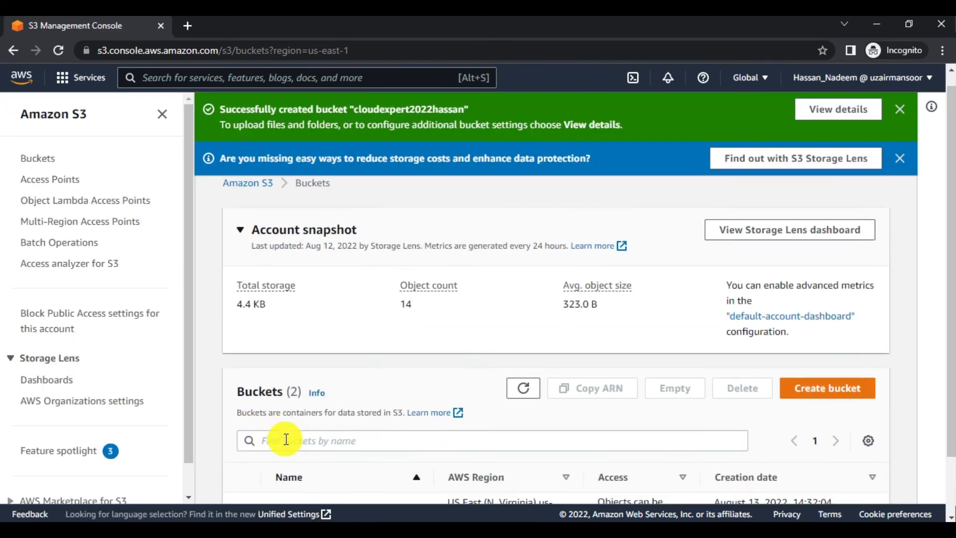
scroll(279, 439, down, 2)
- Select the new bucket, then switch to the window showing the IAM console
click(242, 442)
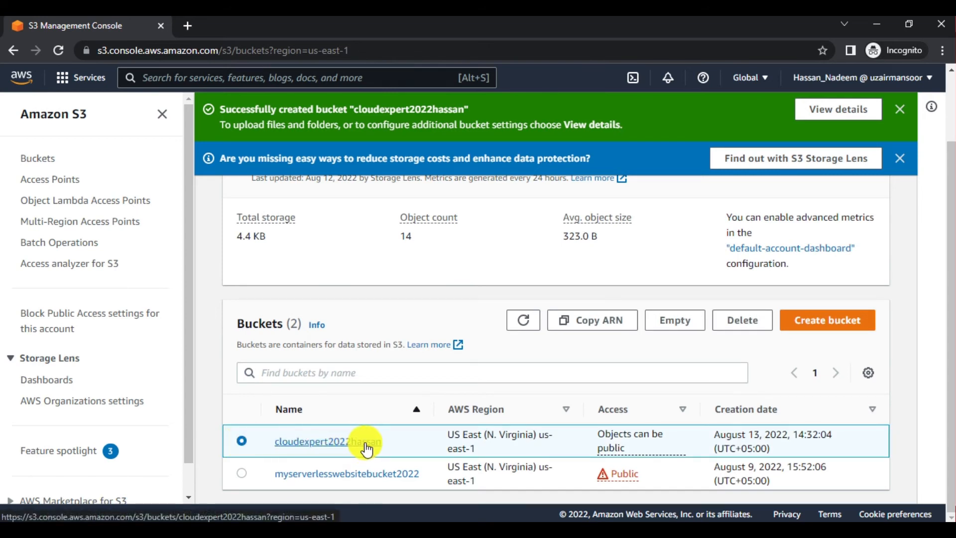
scroll(348, 423, up, 2)
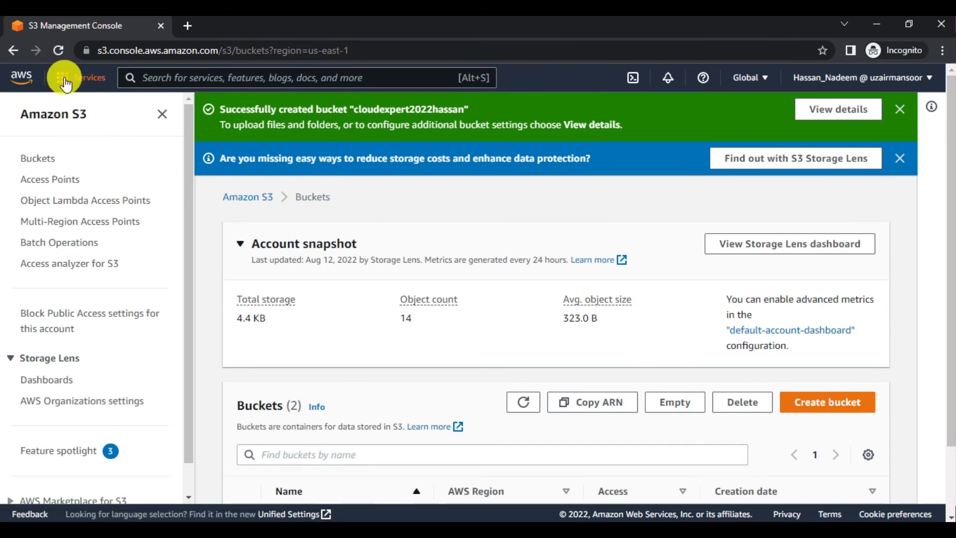
click(64, 81)
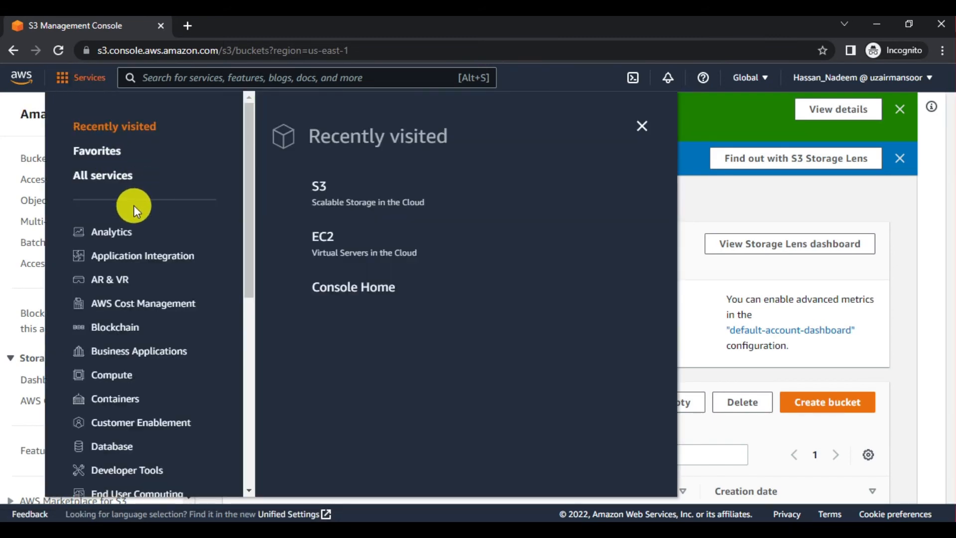
mouse_move(395, 530)
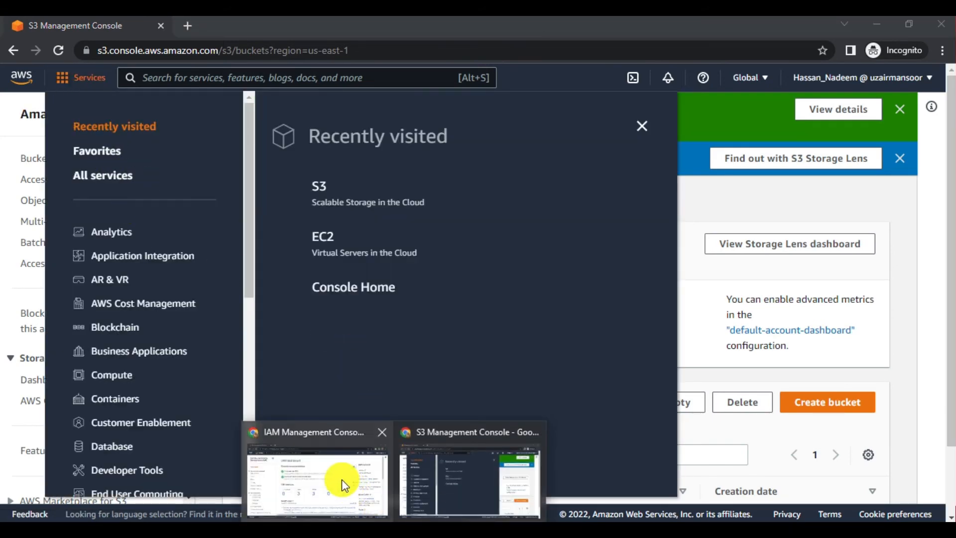
click(342, 479)
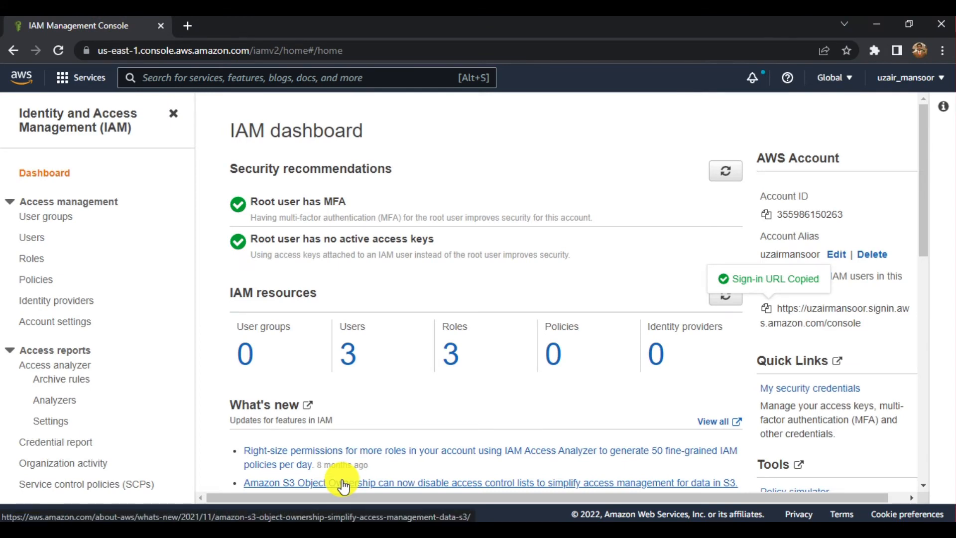
click(33, 239)
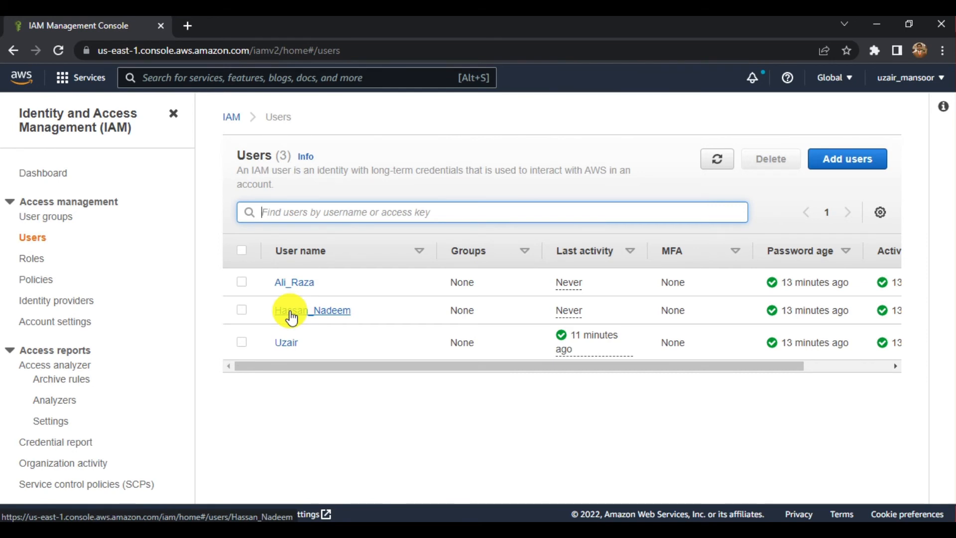
click(293, 284)
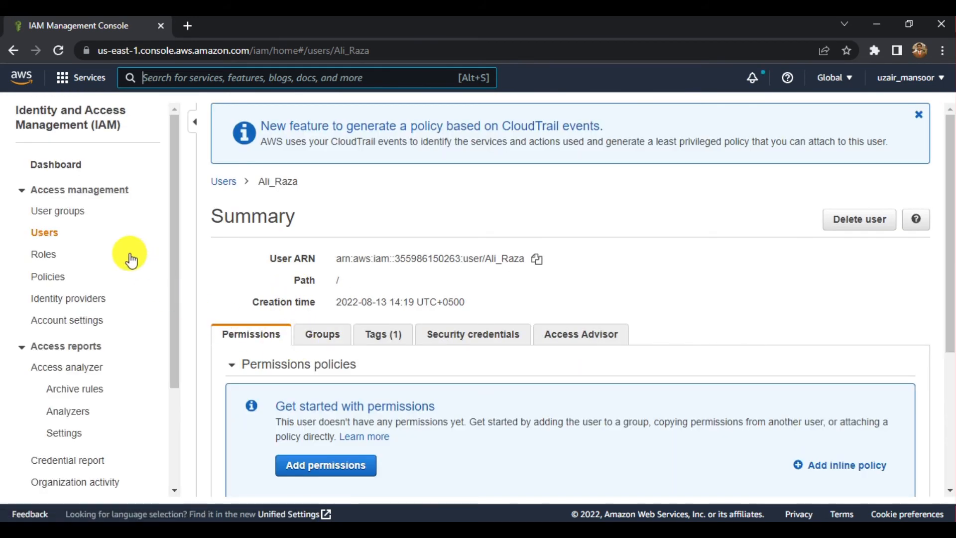
click(48, 212)
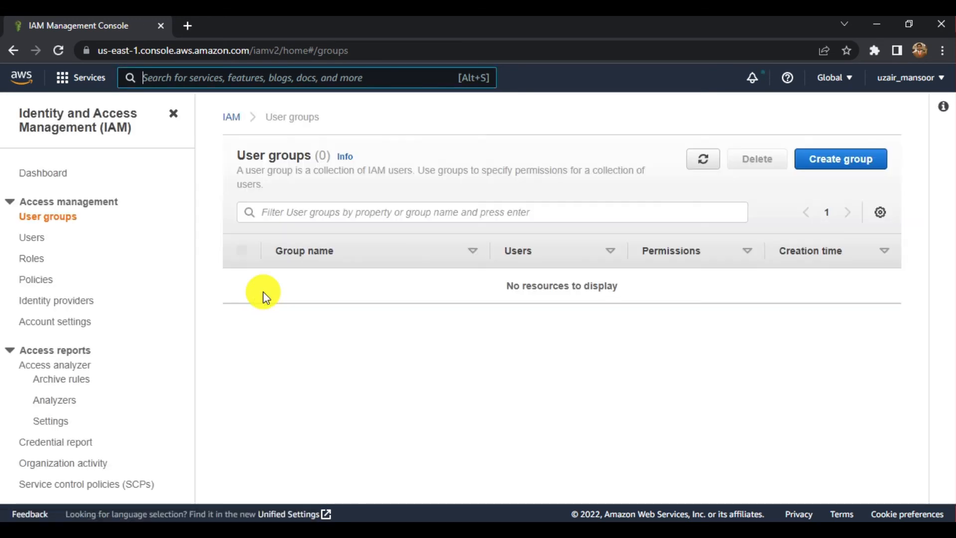
click(862, 163)
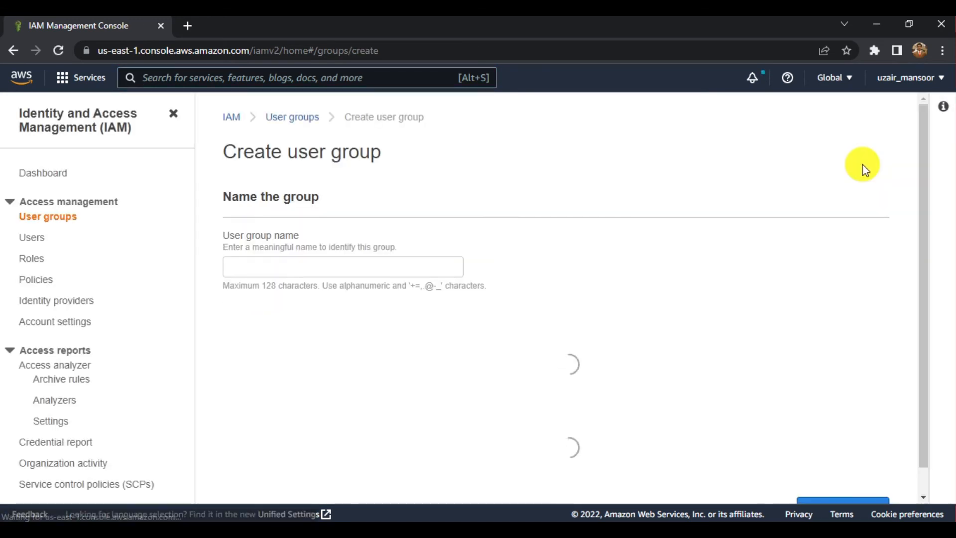
click(406, 271)
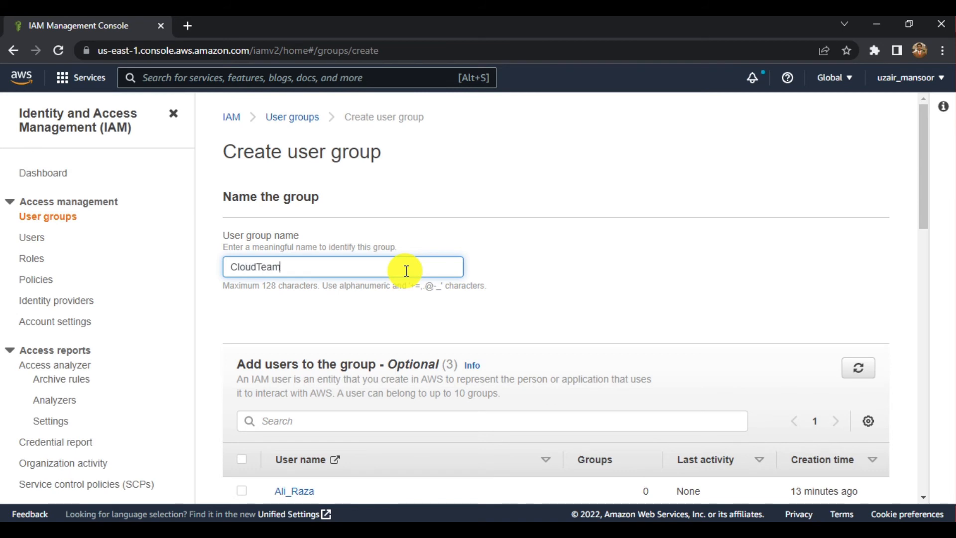
key(Left)
key(Left)
key(Left)
scroll(405, 298, down, 3)
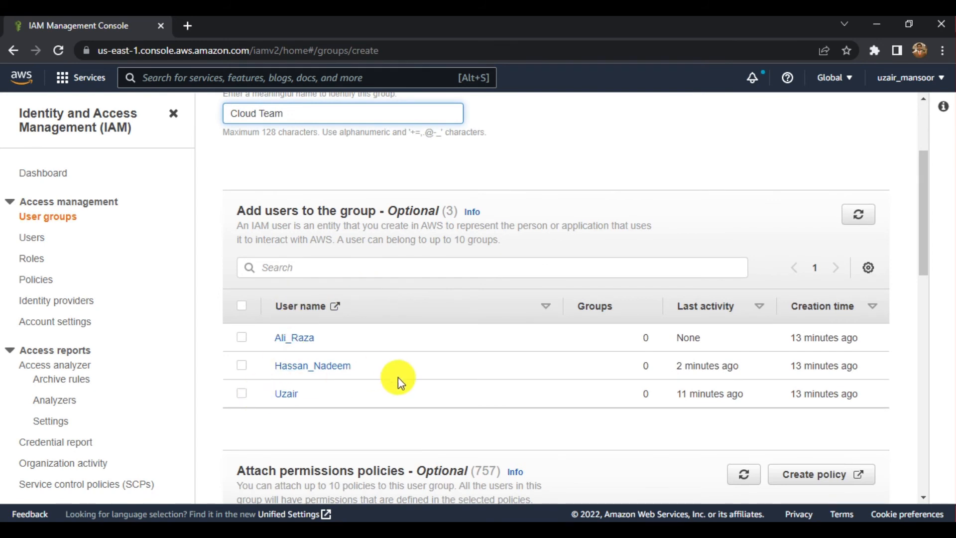
click(242, 338)
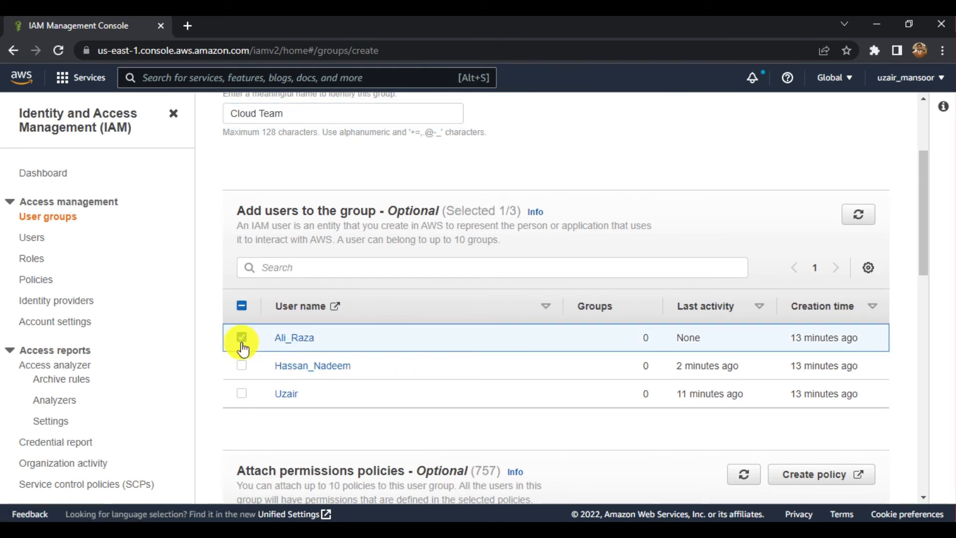
click(242, 394)
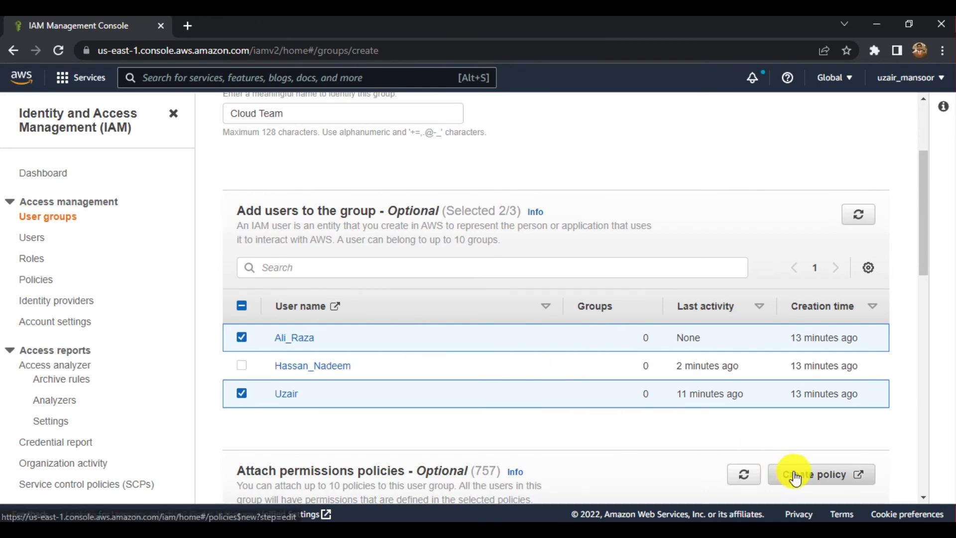
scroll(636, 441, down, 4)
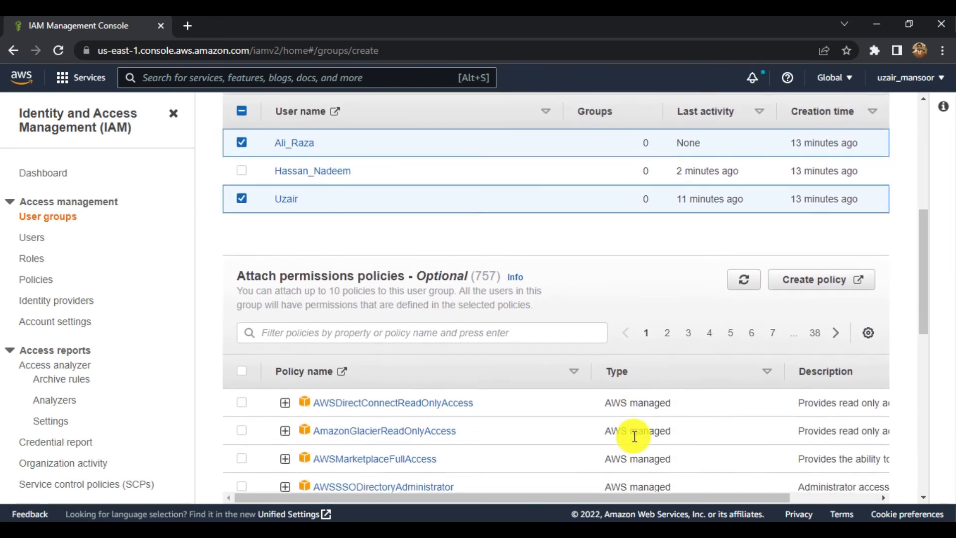
scroll(636, 441, up, 4)
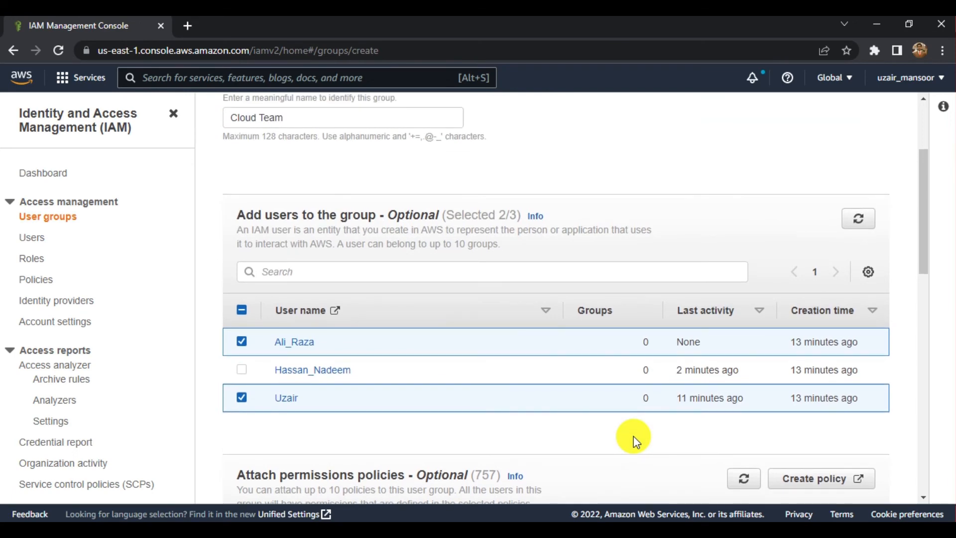
scroll(636, 441, up, 1)
scroll(636, 440, up, 1)
scroll(636, 441, down, 4)
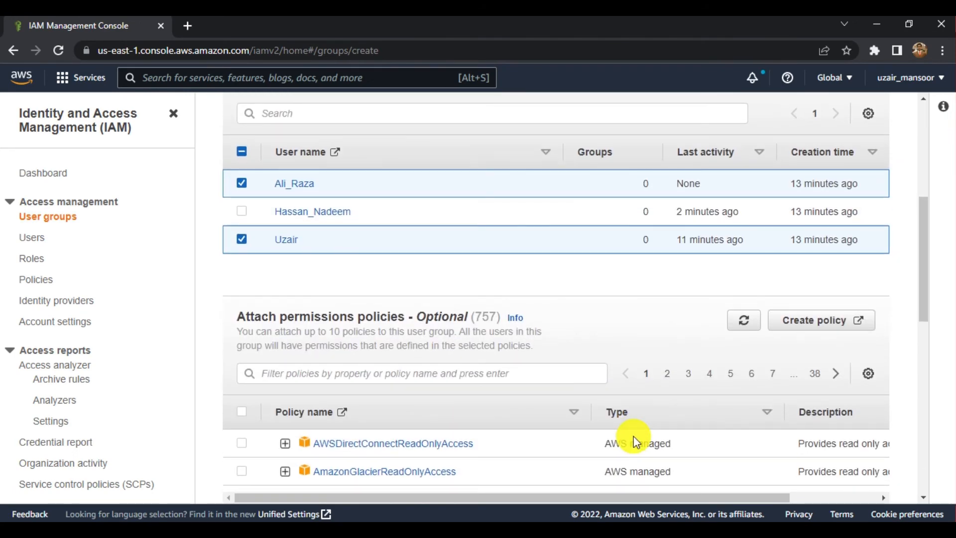
scroll(631, 418, down, 3)
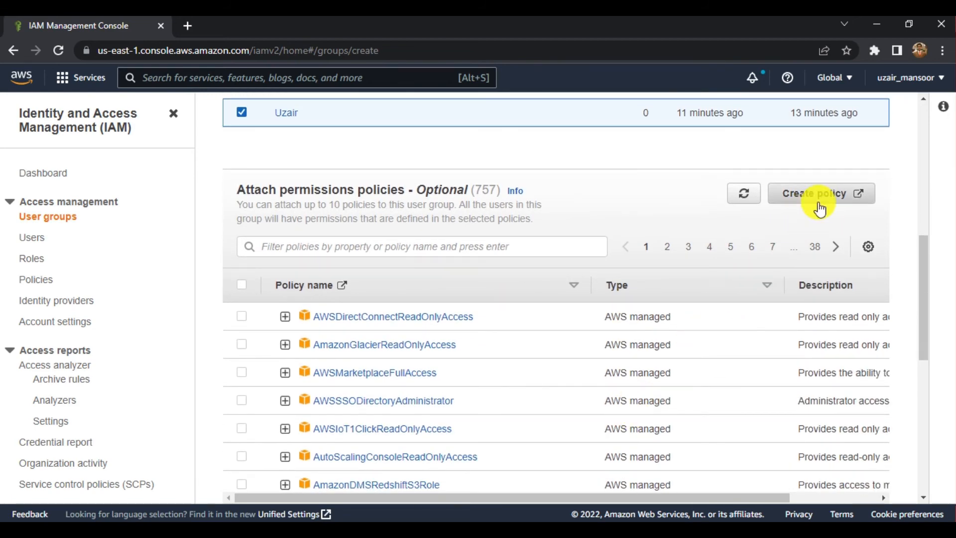
scroll(405, 391, down, 3)
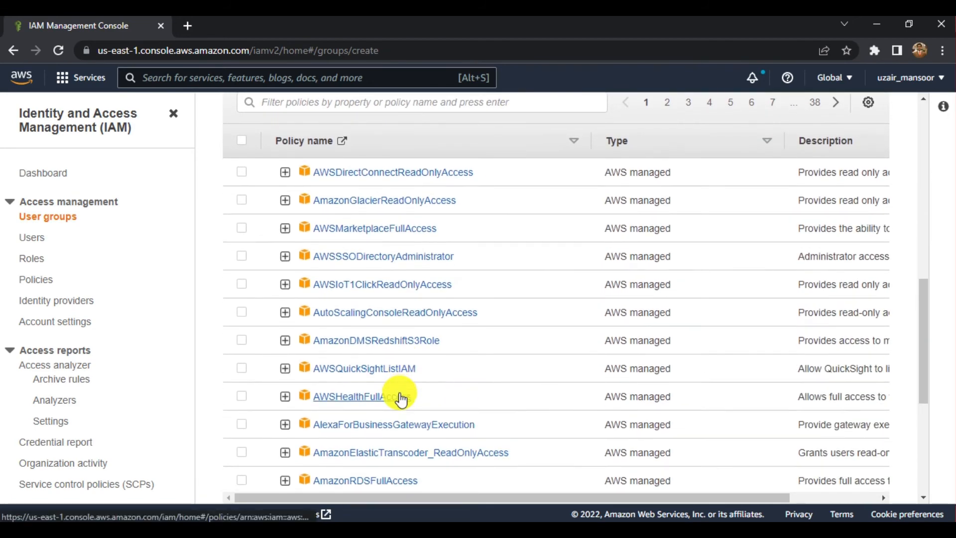
scroll(401, 398, up, 9)
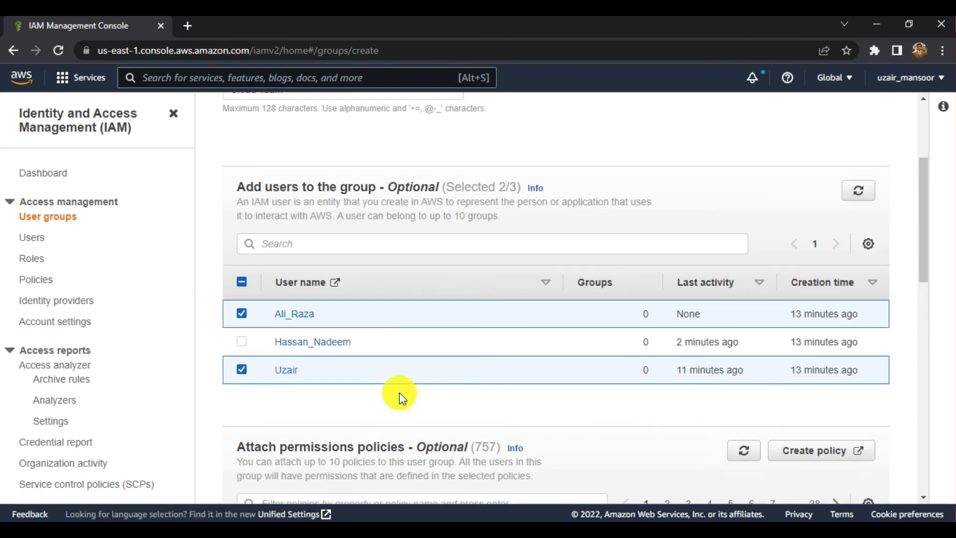
scroll(400, 392, down, 10)
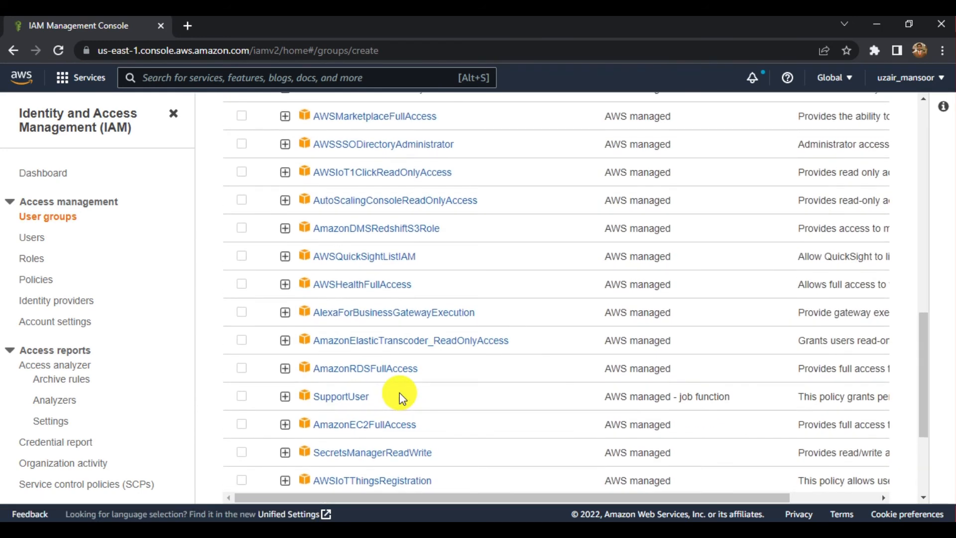
click(242, 312)
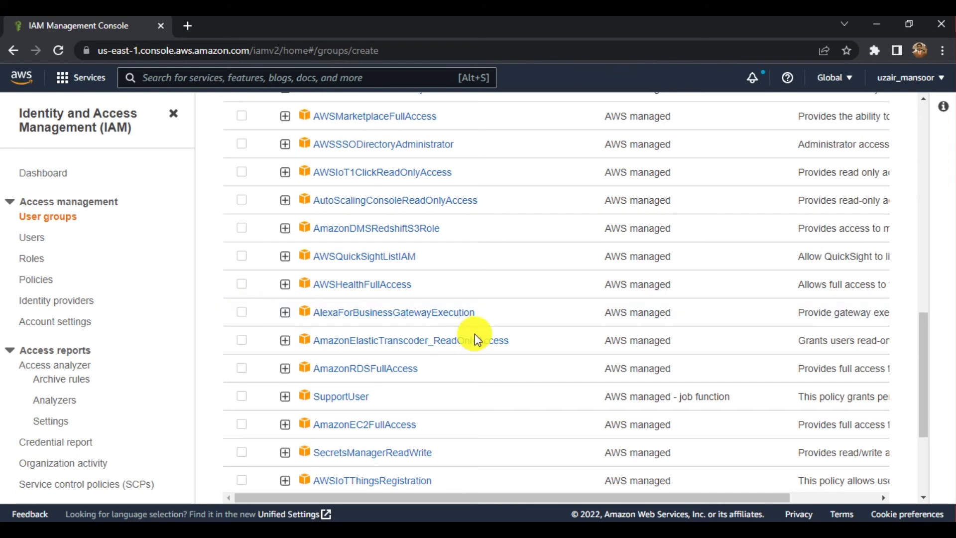
scroll(476, 339, down, 4)
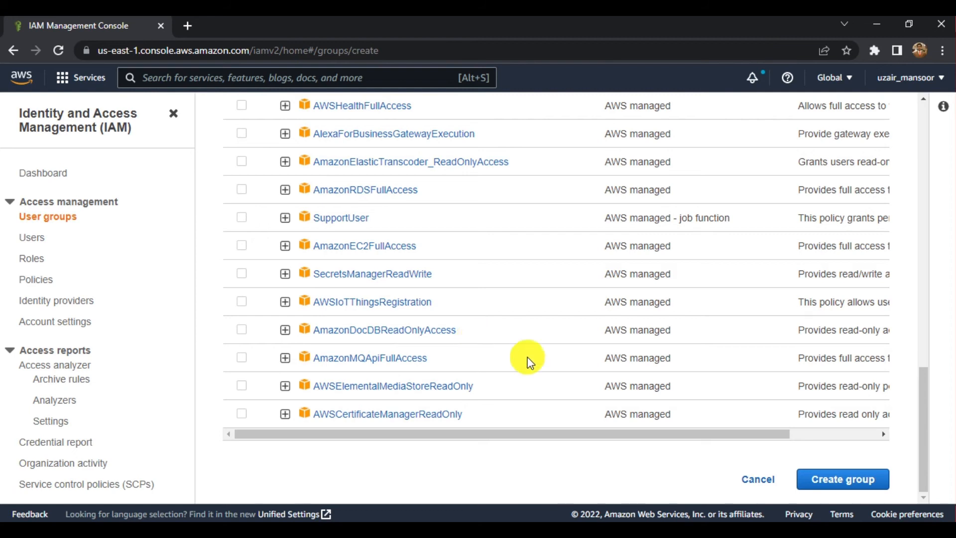
- Remove the space so the name reads CloudTeam and create the group
click(836, 481)
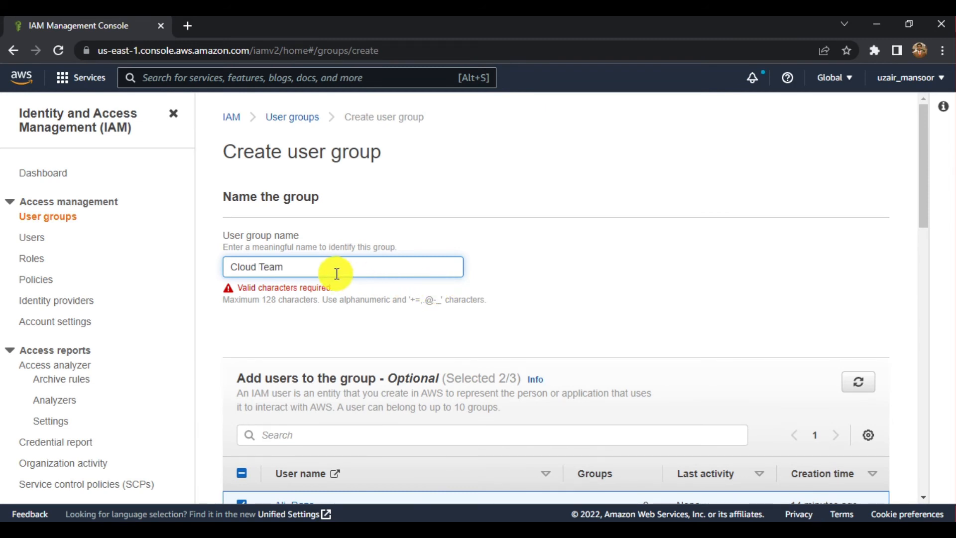
key(BackSpace)
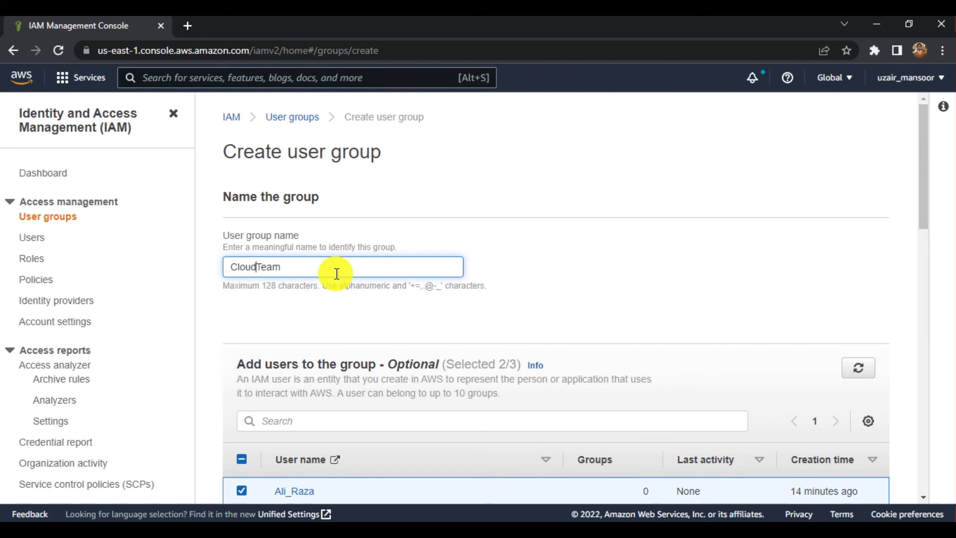
scroll(344, 298, down, 15)
click(828, 479)
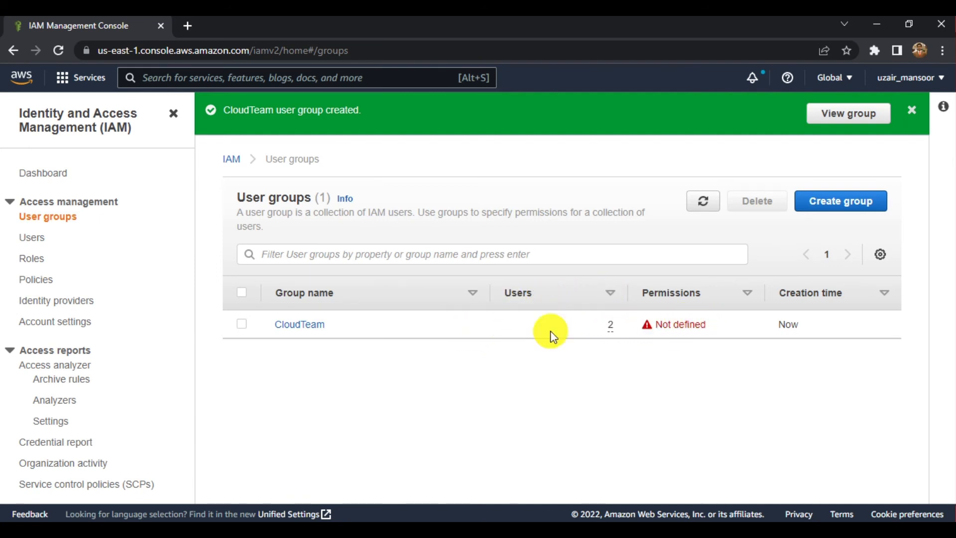
- Open the CloudTeam group and review Uzair's user page permissions
click(309, 325)
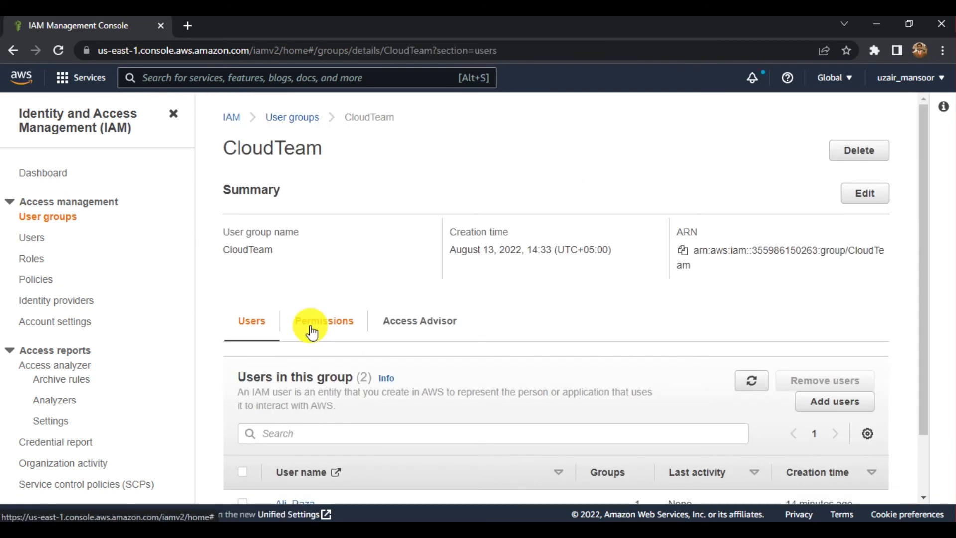
scroll(321, 357, down, 2)
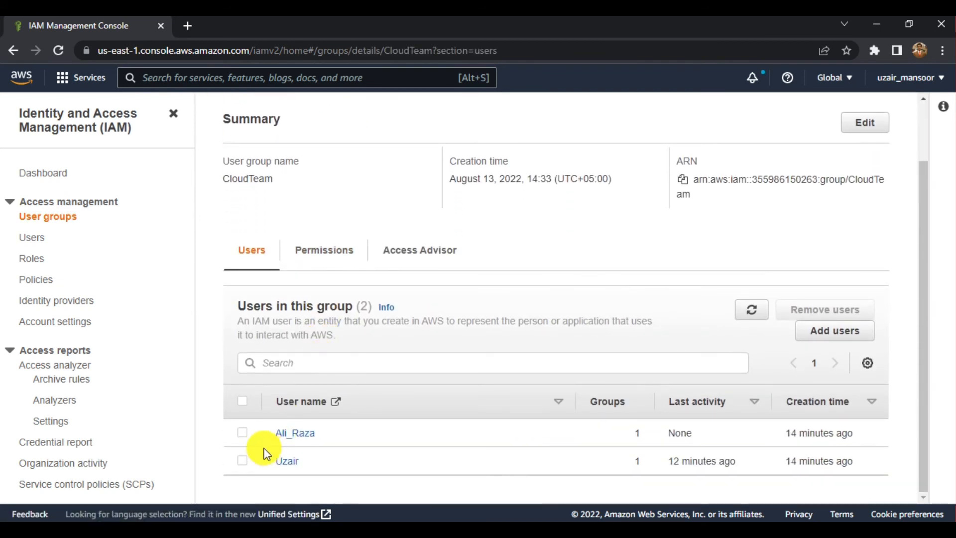
click(293, 469)
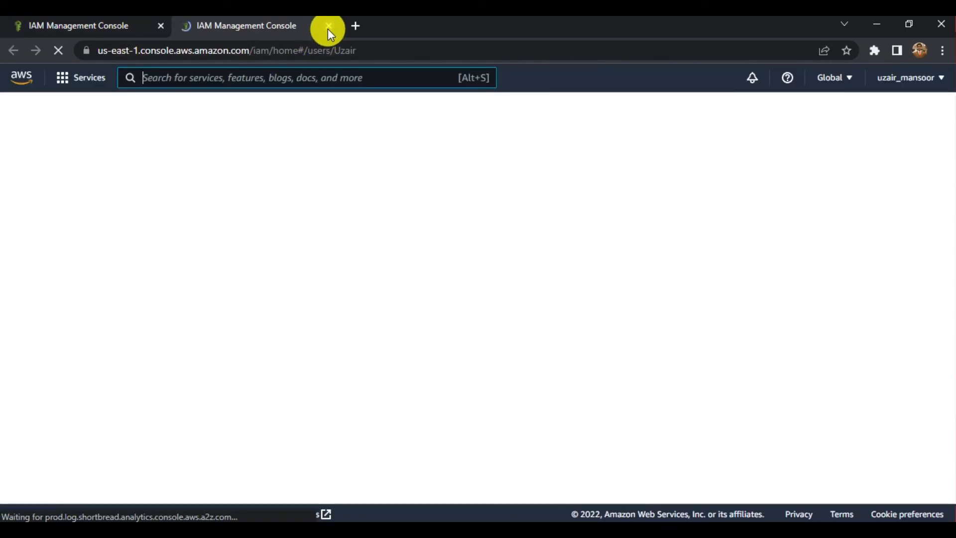
scroll(316, 209, down, 4)
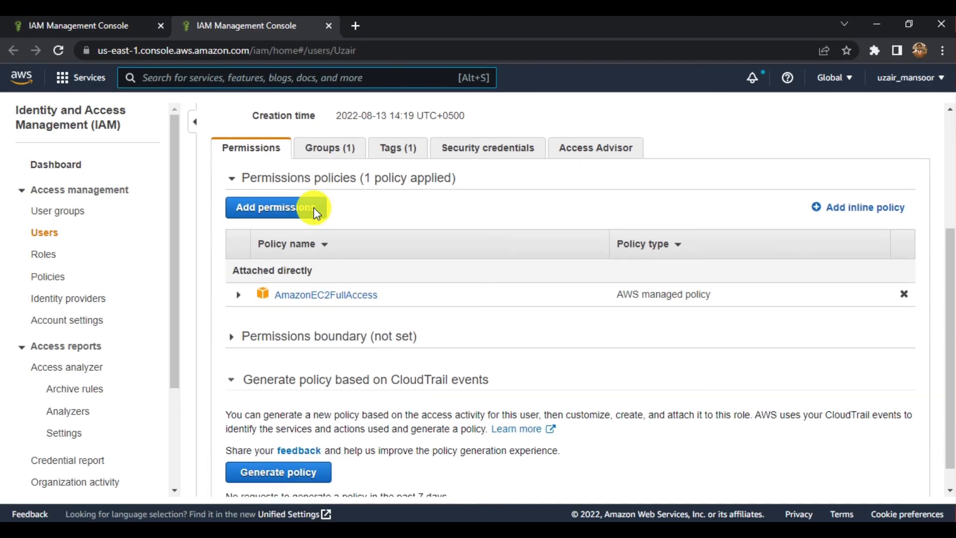
click(326, 26)
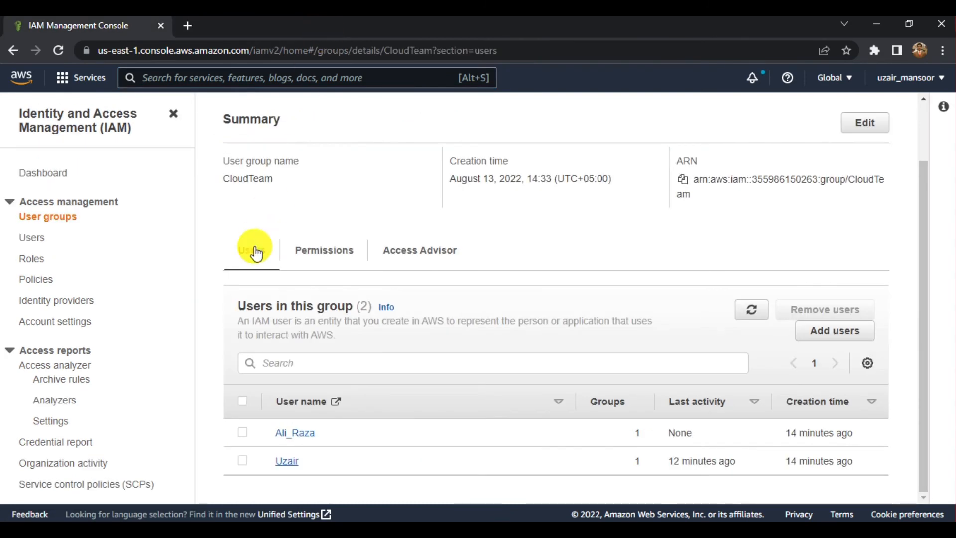
click(304, 432)
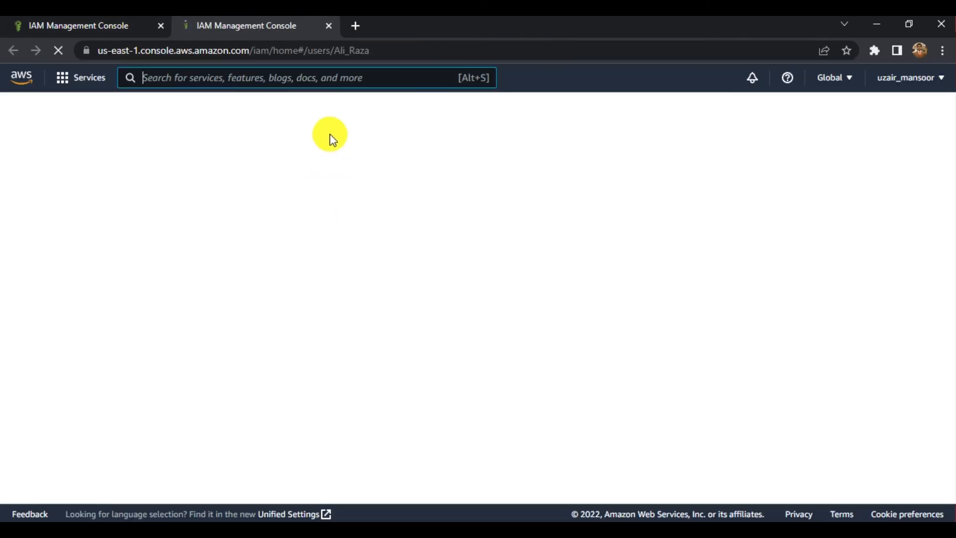
scroll(294, 369, down, 1)
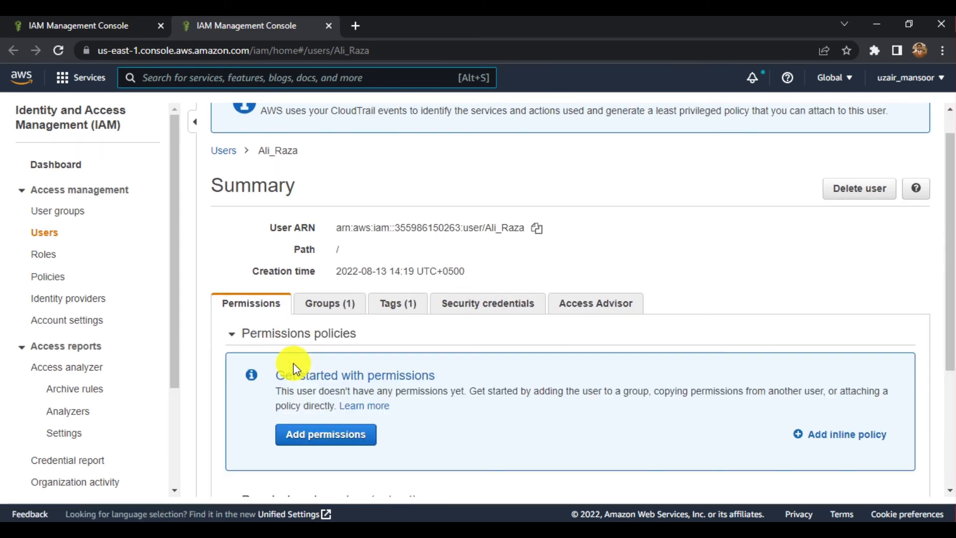
scroll(294, 370, down, 3)
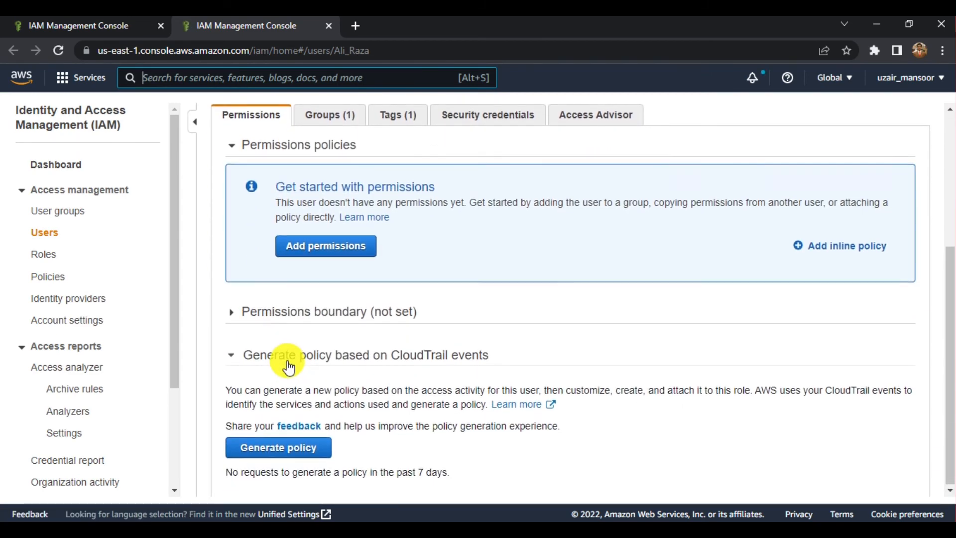
scroll(291, 364, up, 5)
click(329, 26)
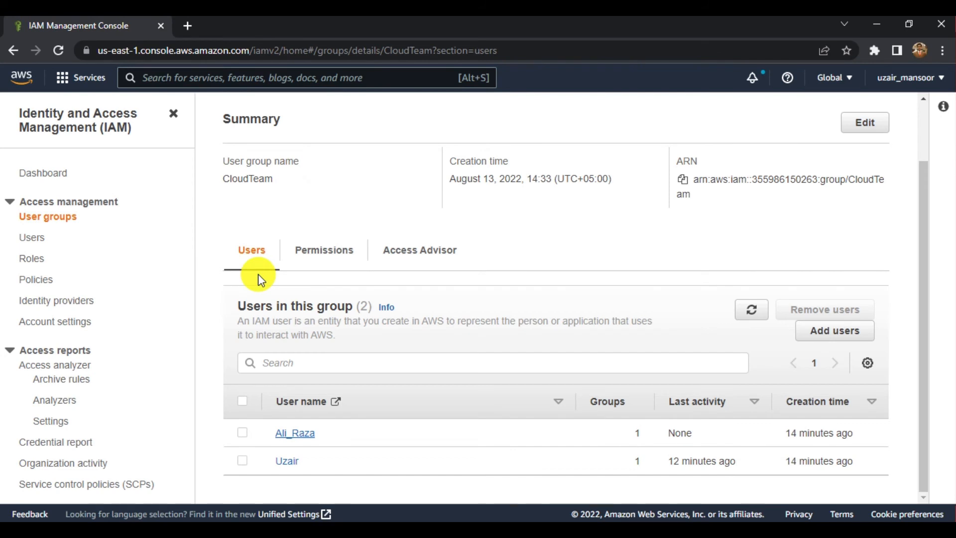
click(316, 253)
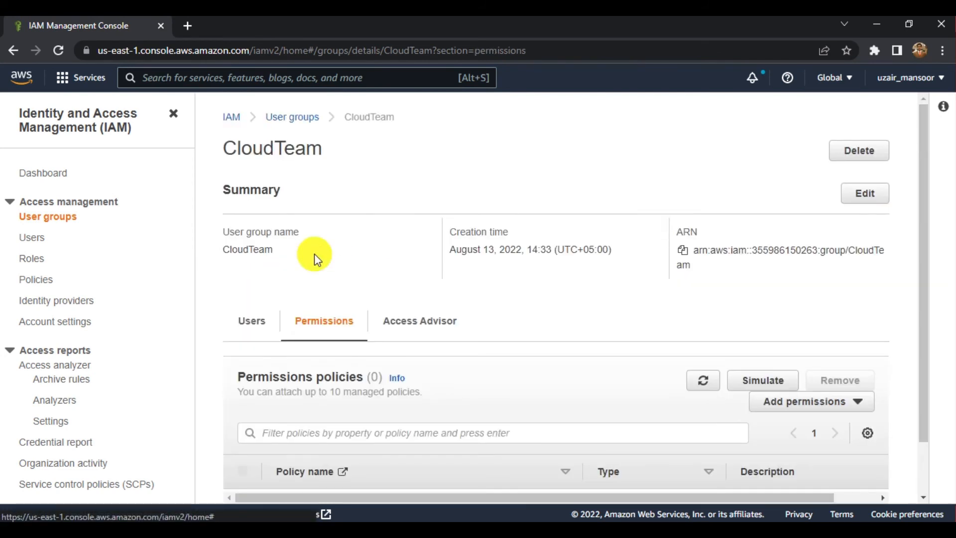
- Choose to attach existing policies to the CloudTeam group
scroll(316, 256, down, 1)
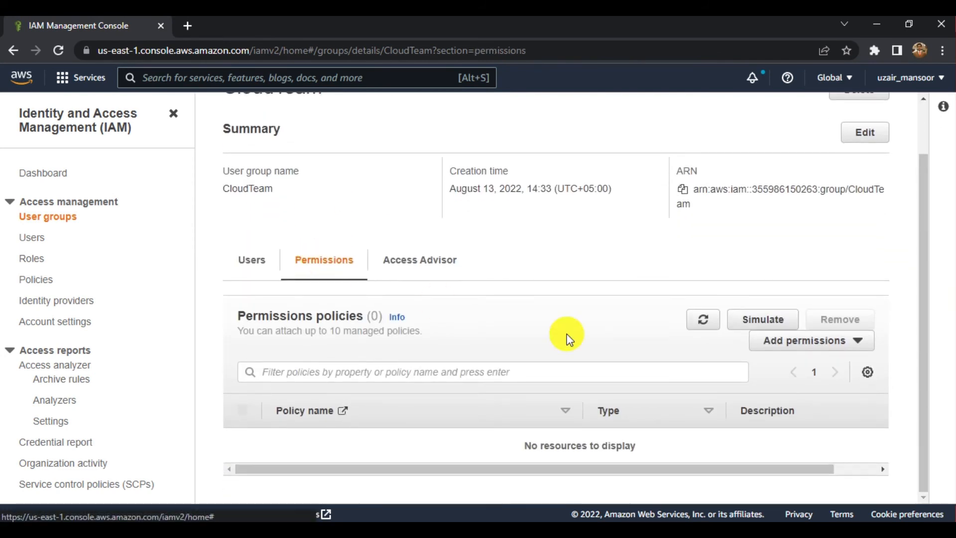
click(771, 350)
click(778, 362)
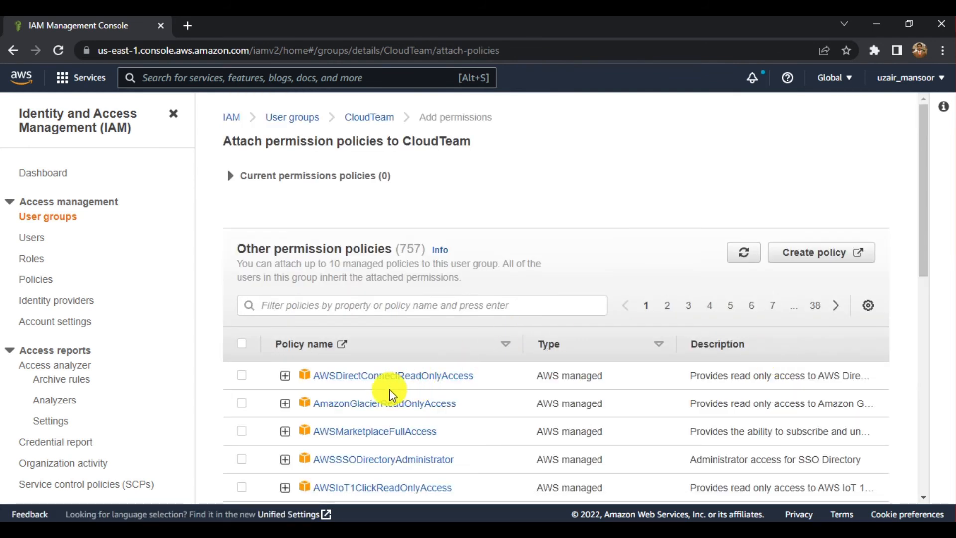
scroll(389, 390, down, 1)
scroll(381, 411, down, 2)
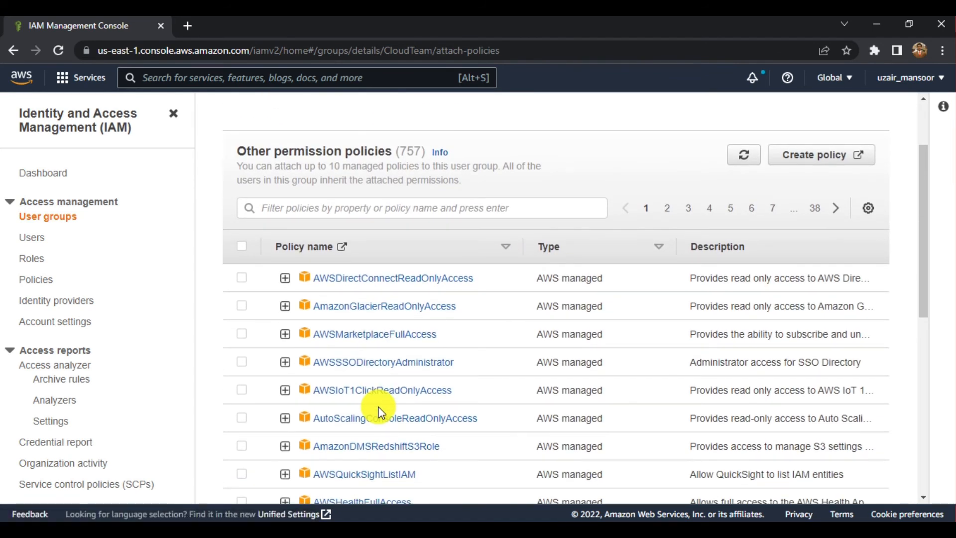
scroll(381, 412, down, 3)
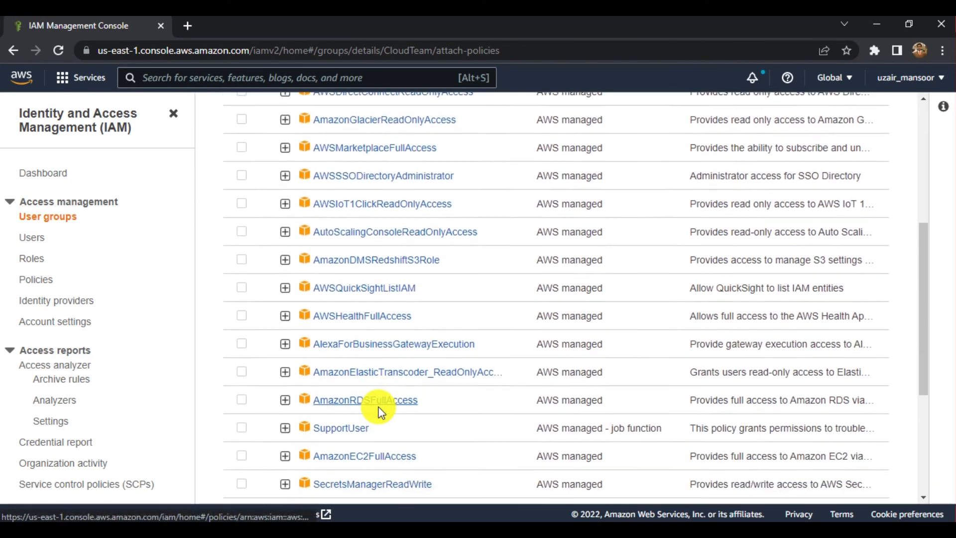
scroll(380, 413, down, 2)
scroll(381, 413, down, 2)
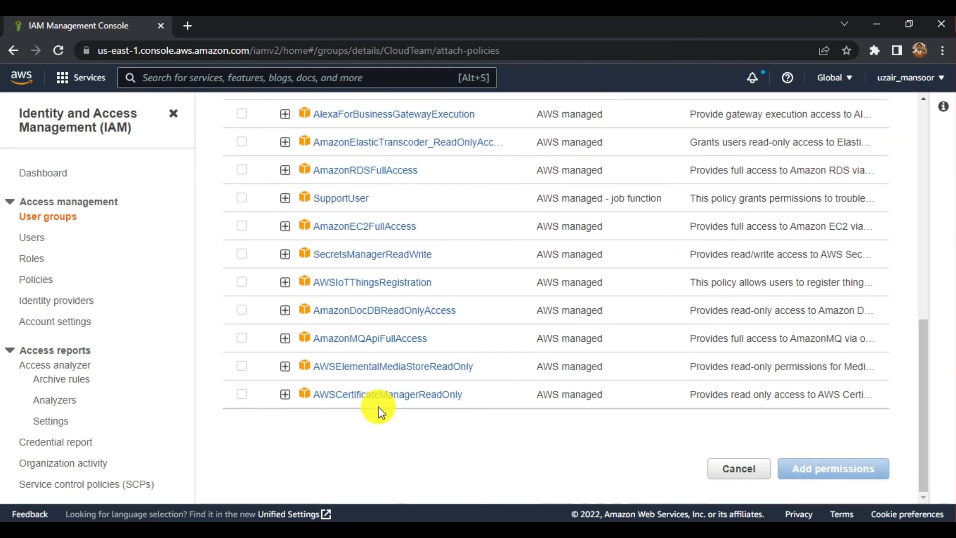
scroll(379, 411, up, 10)
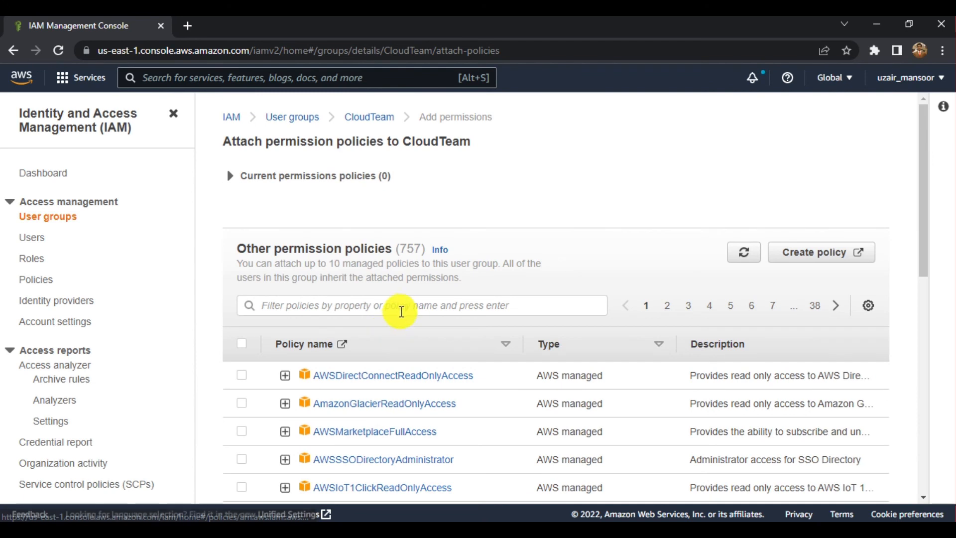
- Filter policies by s3 and attach AmazonS3FullAccess to CloudTeam
click(402, 309)
text(s3)
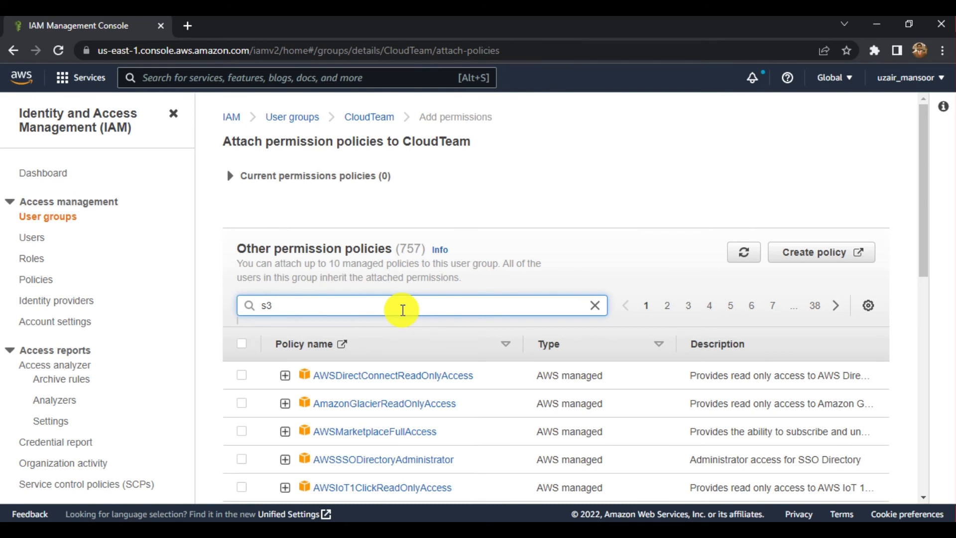
scroll(377, 357, down, 2)
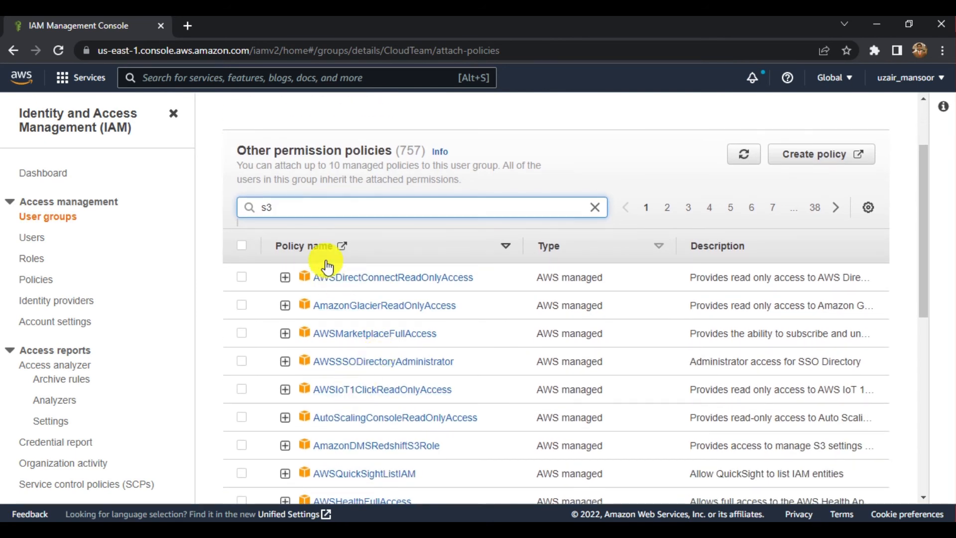
key(Return)
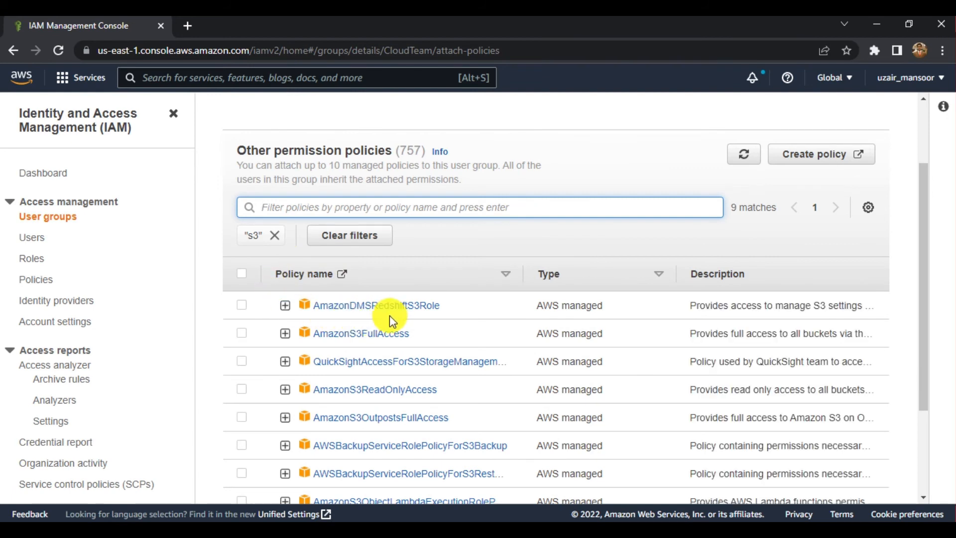
click(242, 333)
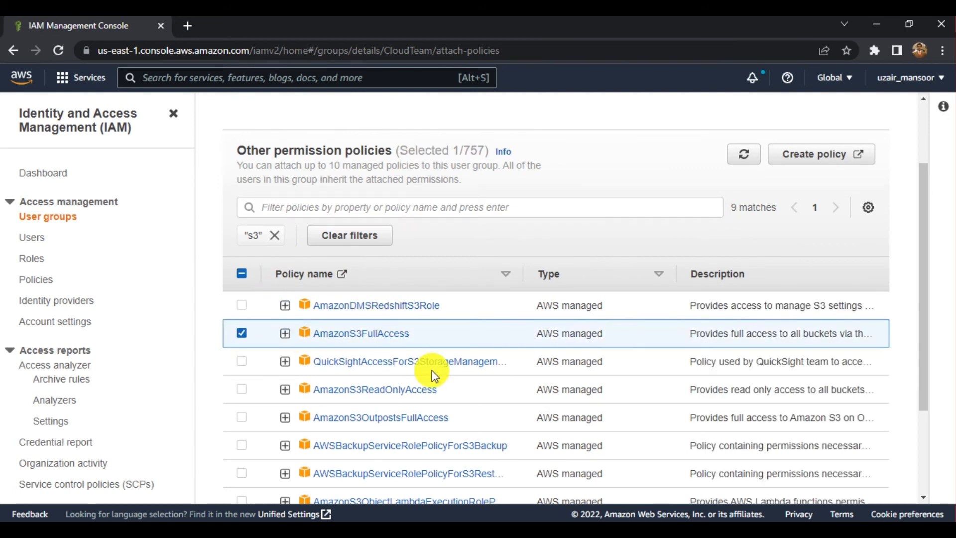
scroll(500, 397, down, 3)
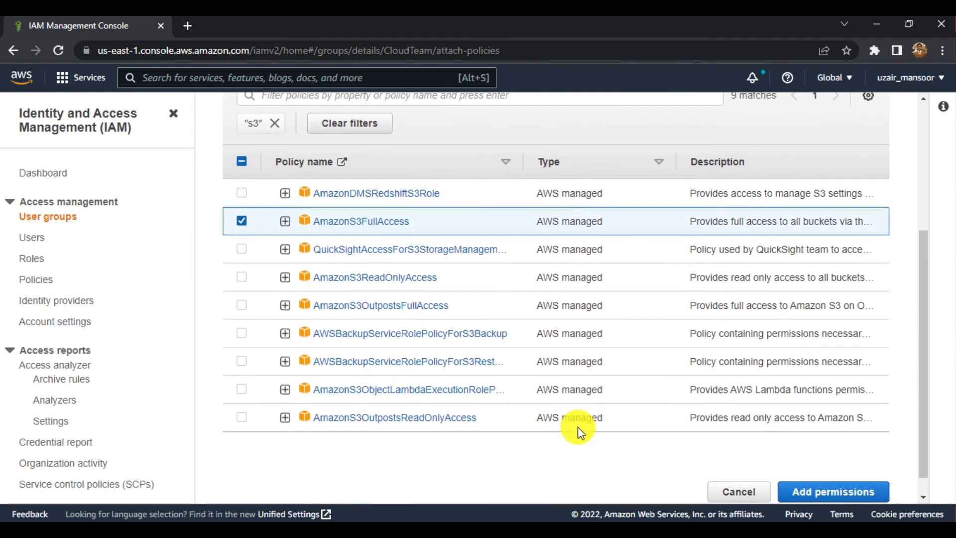
click(796, 492)
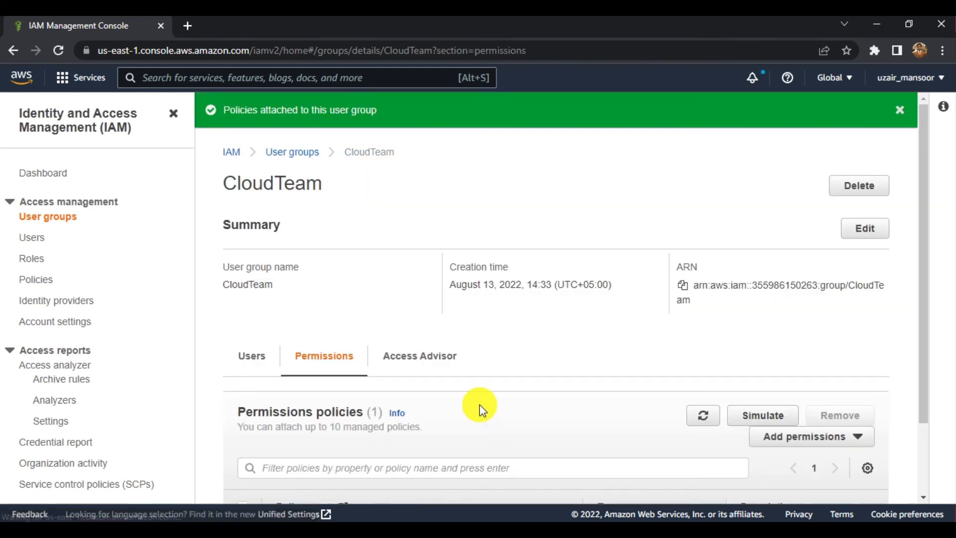
- Show the CloudTeam group's Users tab listing its two members
scroll(480, 408, down, 2)
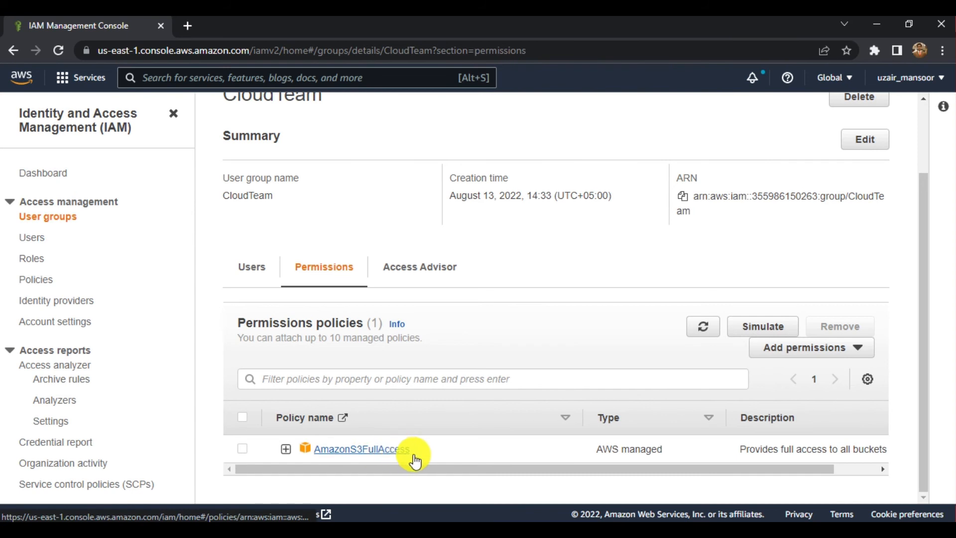
drag(597, 449, 661, 446)
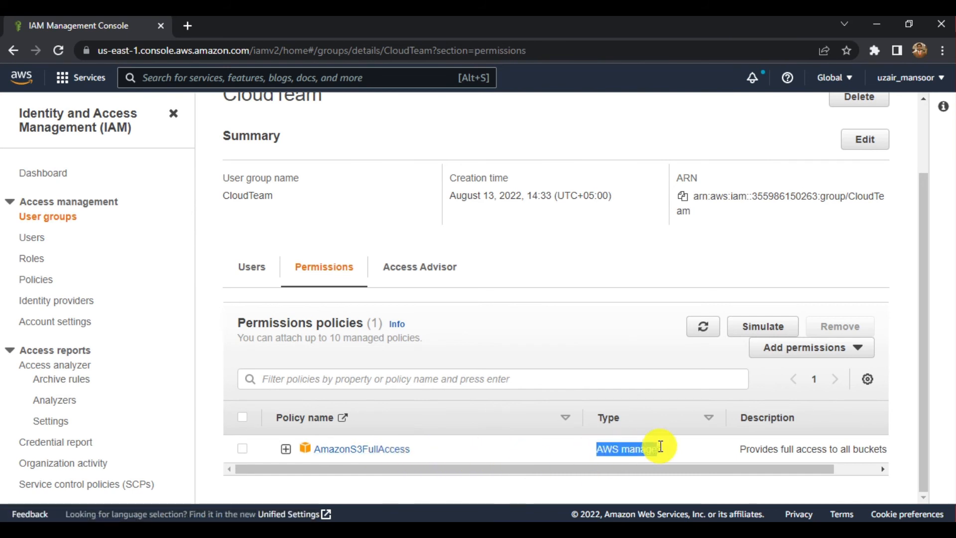
click(661, 446)
click(255, 268)
scroll(322, 363, down, 2)
- Open the first member's page and highlight that its policy is attached from the group
click(290, 433)
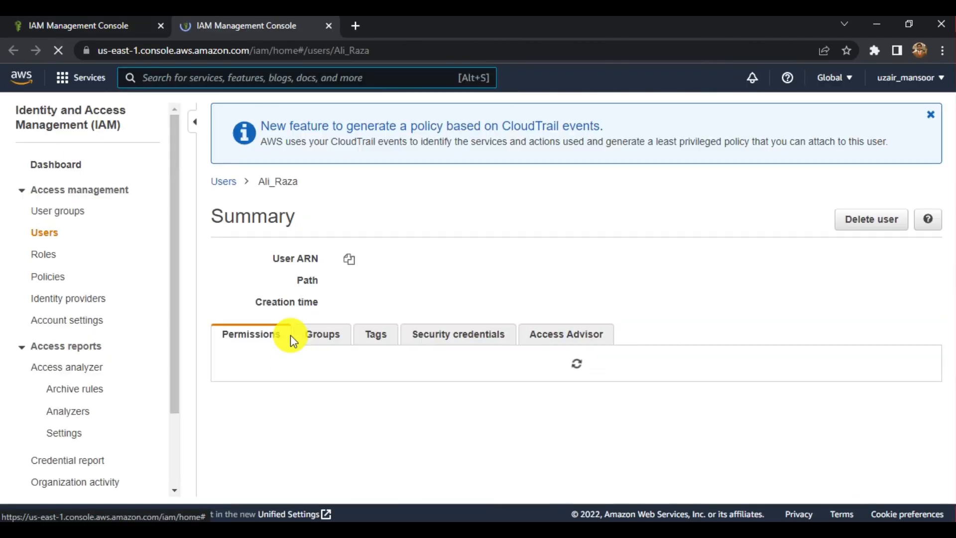
scroll(321, 389, down, 5)
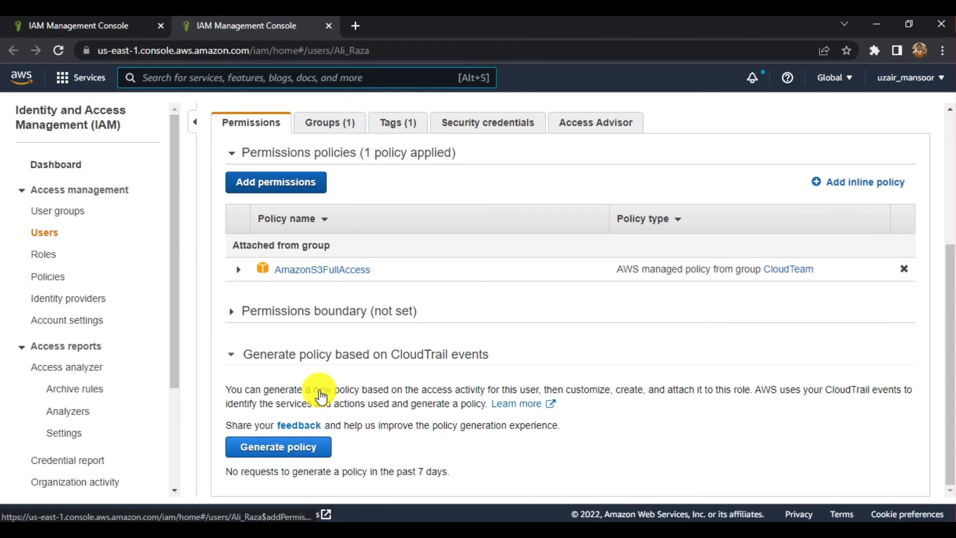
drag(235, 246, 330, 247)
click(330, 247)
double_click(291, 246)
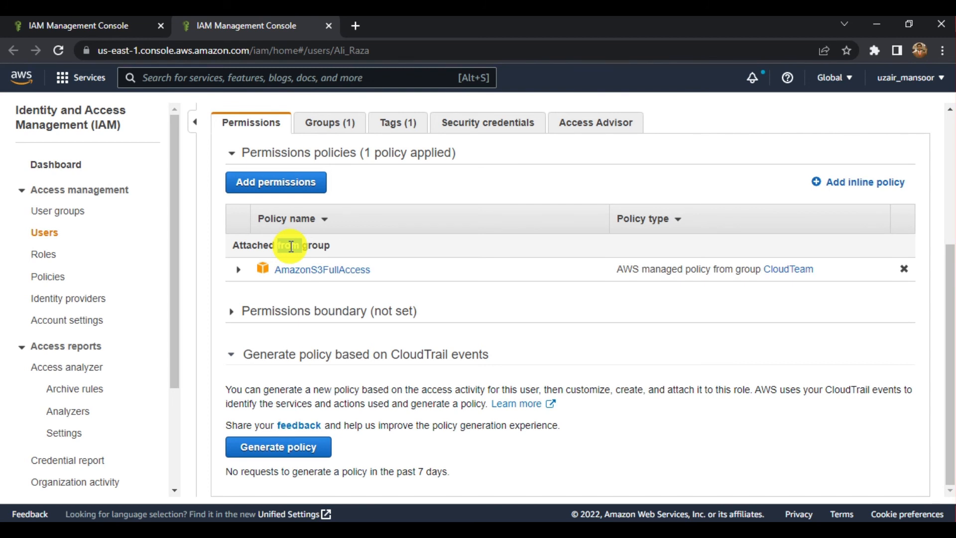
- Expand AmazonS3FullAccess as JSON and highlight its Allow effect and s3:* actions
click(239, 271)
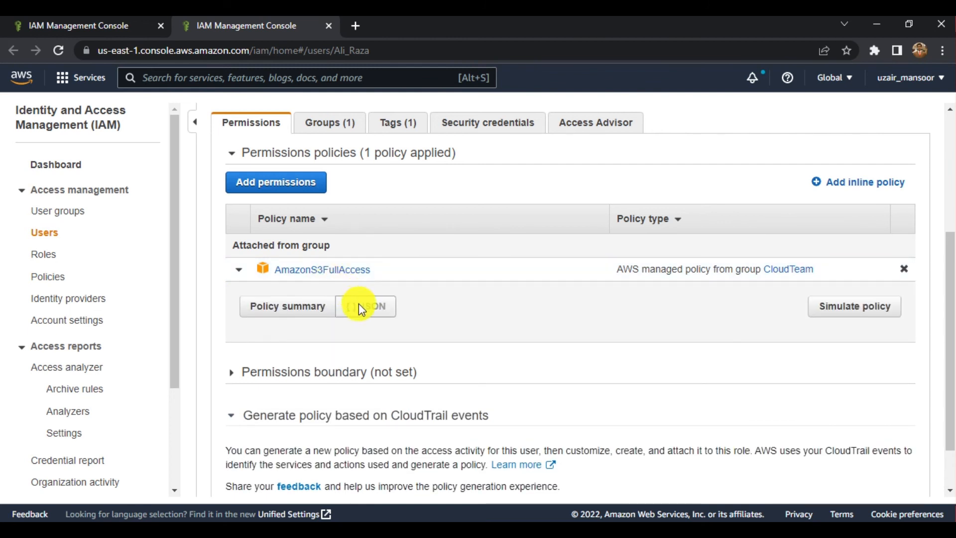
click(362, 306)
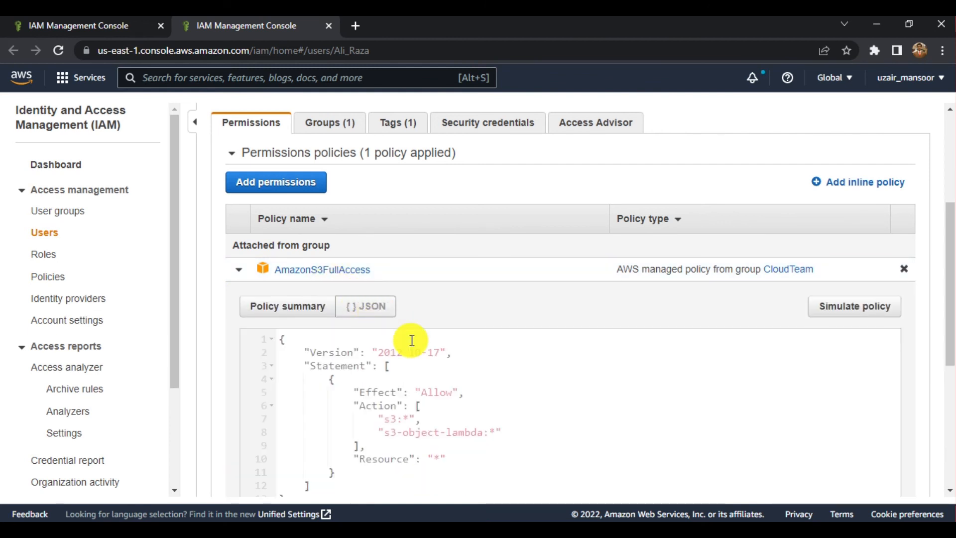
drag(421, 392, 453, 393)
click(453, 394)
drag(441, 433, 473, 432)
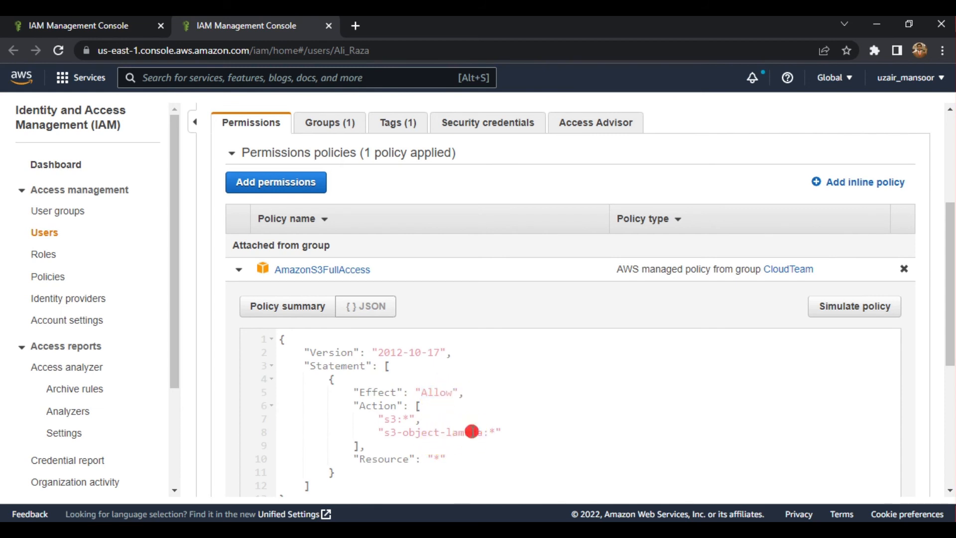
click(405, 418)
double_click(405, 418)
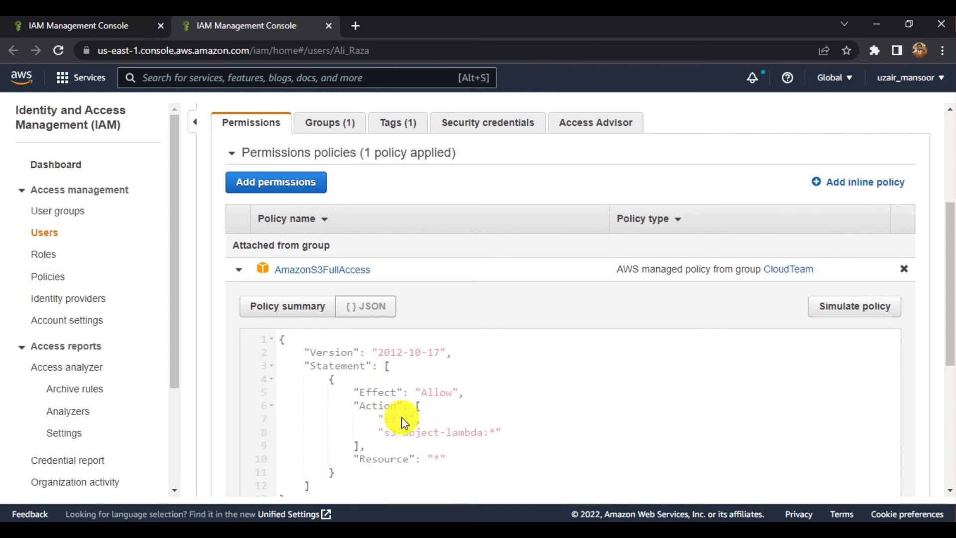
click(451, 418)
scroll(451, 418, down, 2)
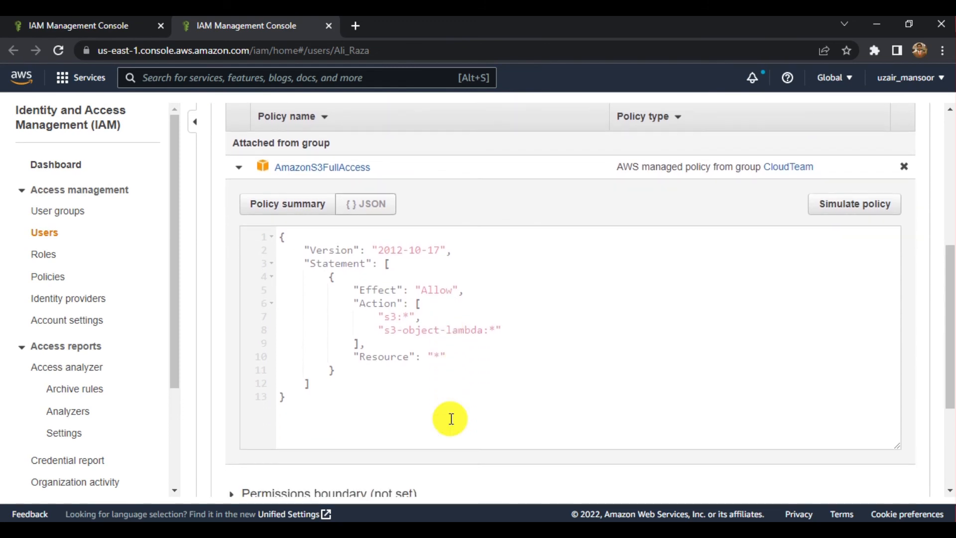
scroll(452, 419, up, 6)
scroll(449, 419, down, 3)
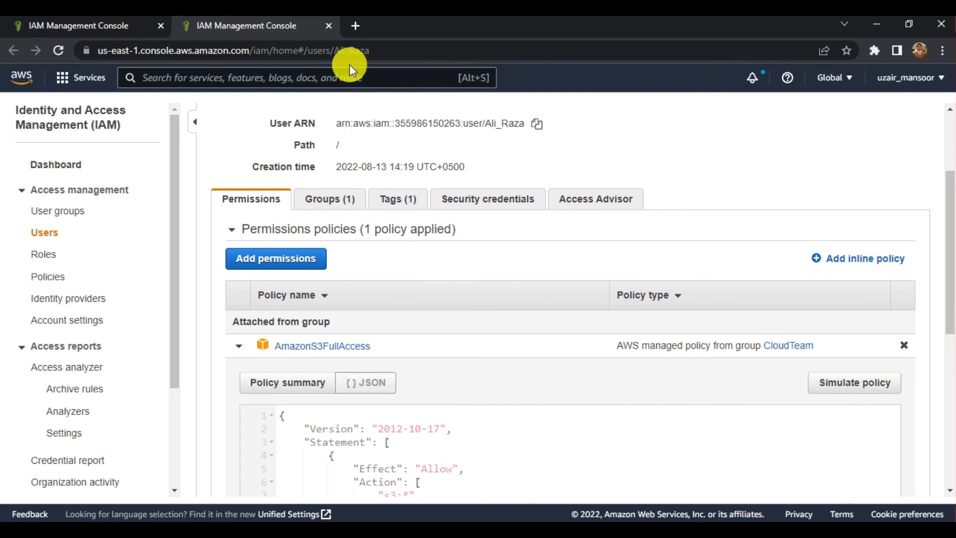
- Open the second member's page and highlight its directly attached AmazonEC2FullAccess policy
click(331, 27)
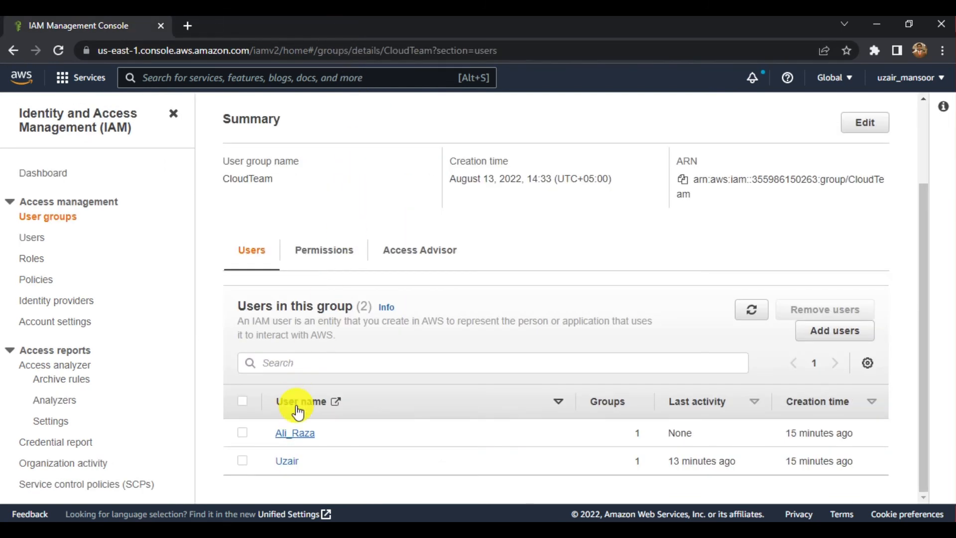
click(282, 464)
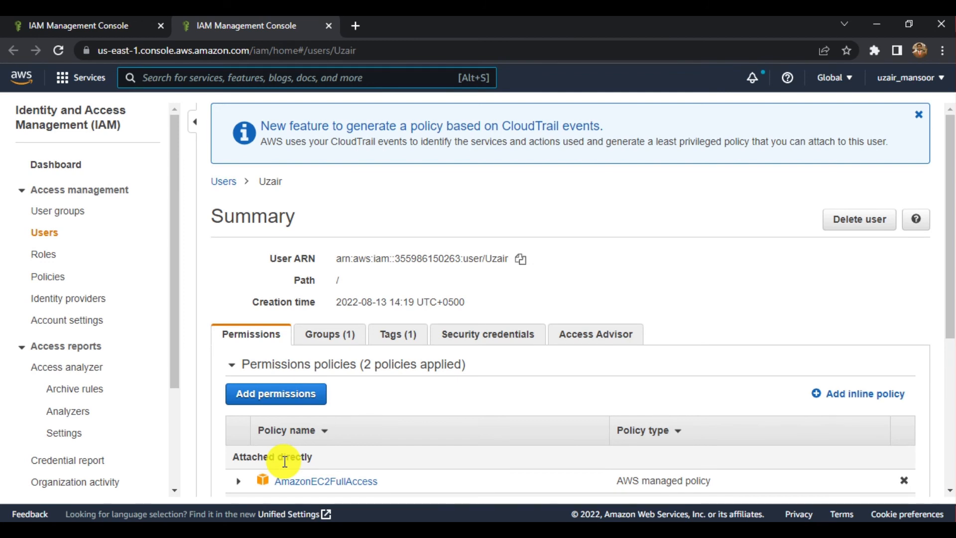
scroll(277, 459, down, 2)
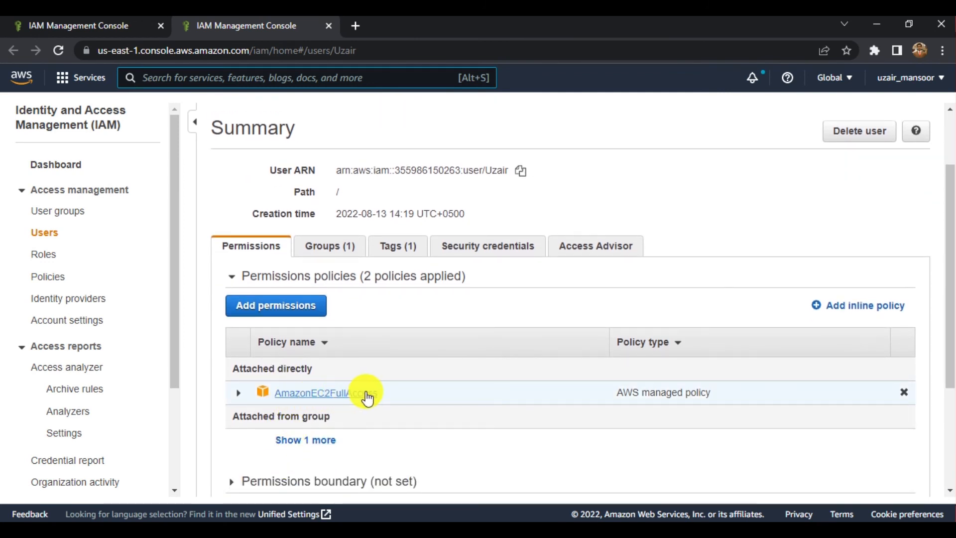
drag(312, 367, 243, 364)
click(245, 364)
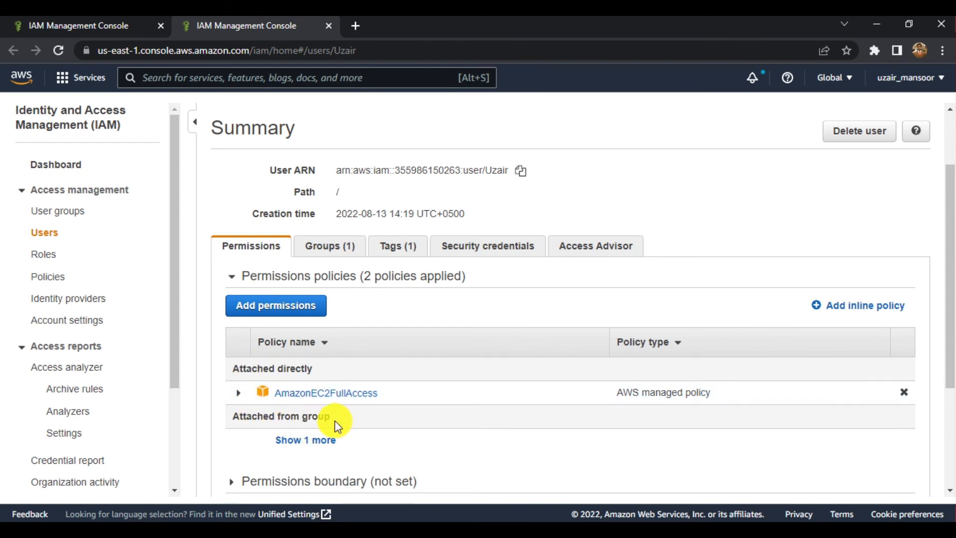
- Reveal the AmazonS3FullAccess policy inherited from CloudTeam, then close the tab for the IAM Dashboard
click(315, 443)
scroll(331, 454, down, 1)
scroll(332, 457, down, 1)
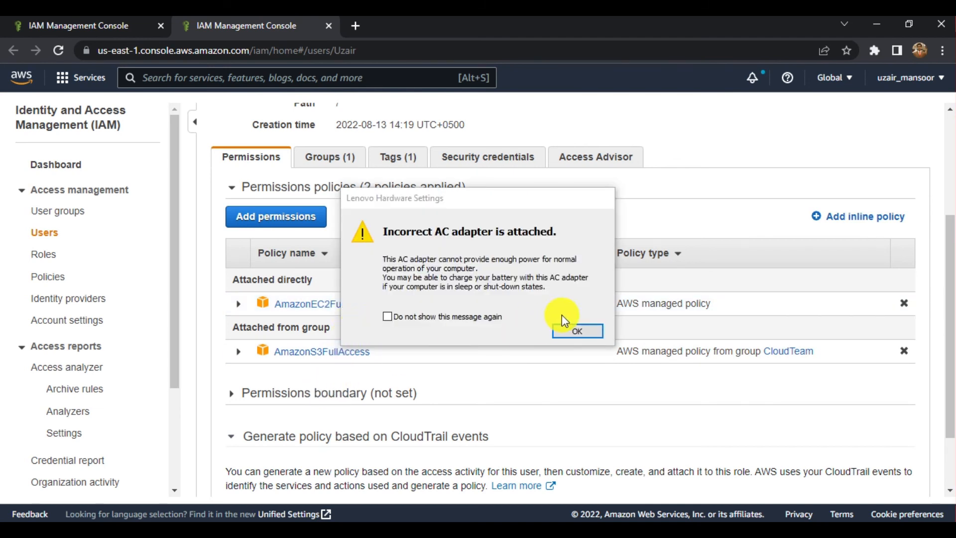
click(571, 331)
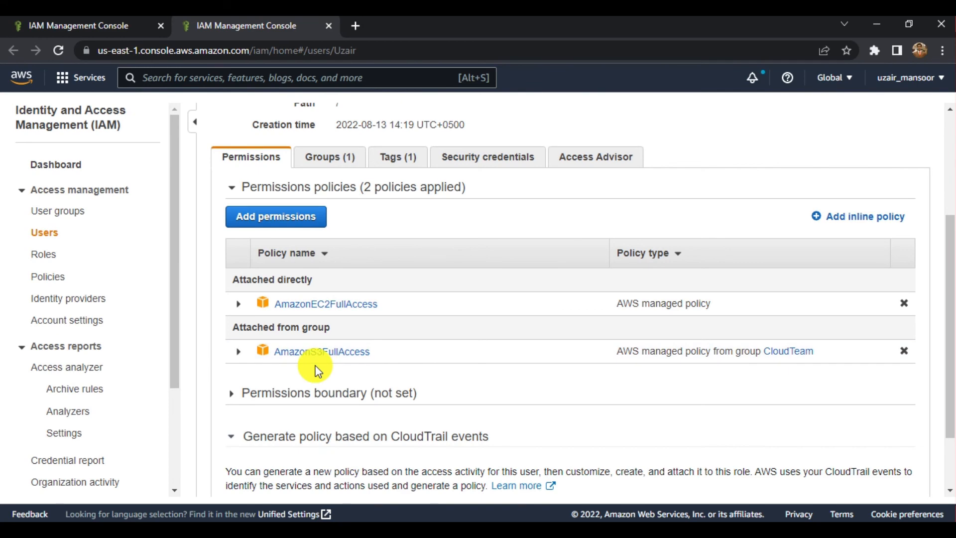
scroll(329, 235, up, 5)
click(329, 26)
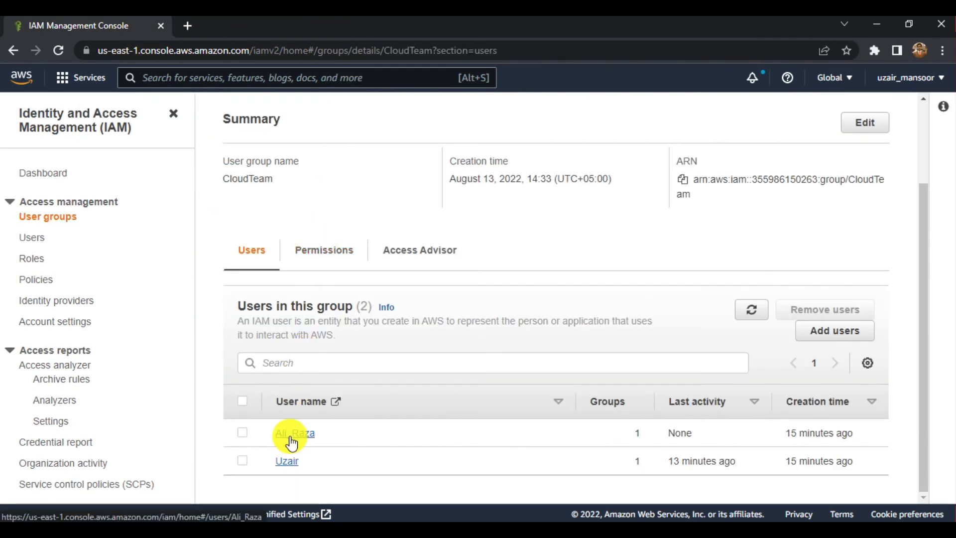
click(44, 169)
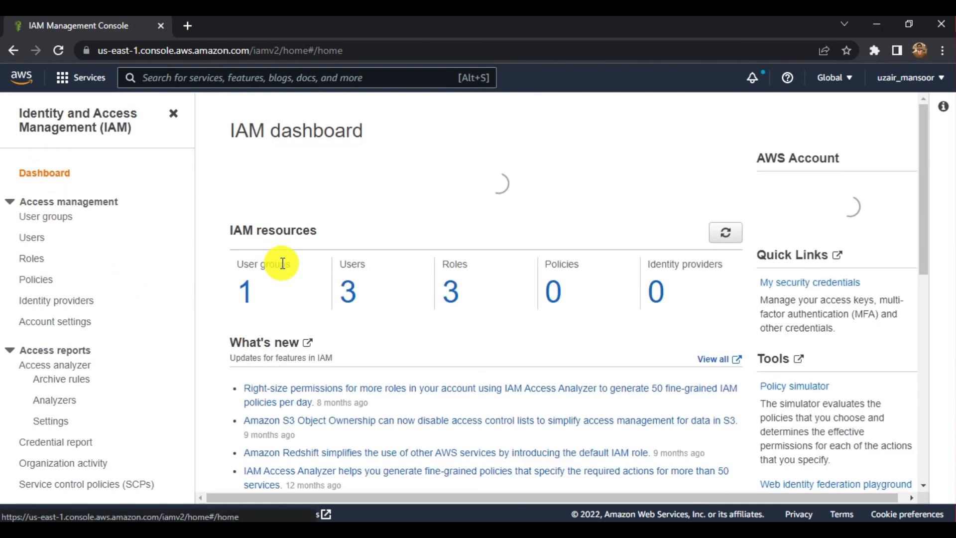
- Recheck the first user's page, then copy the IAM user sign-in URL from the dashboard
click(35, 238)
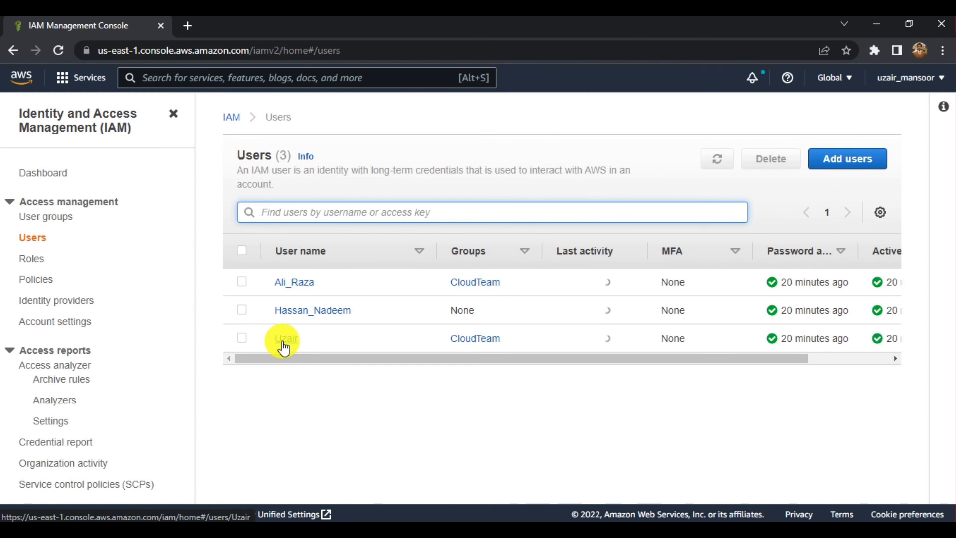
click(297, 282)
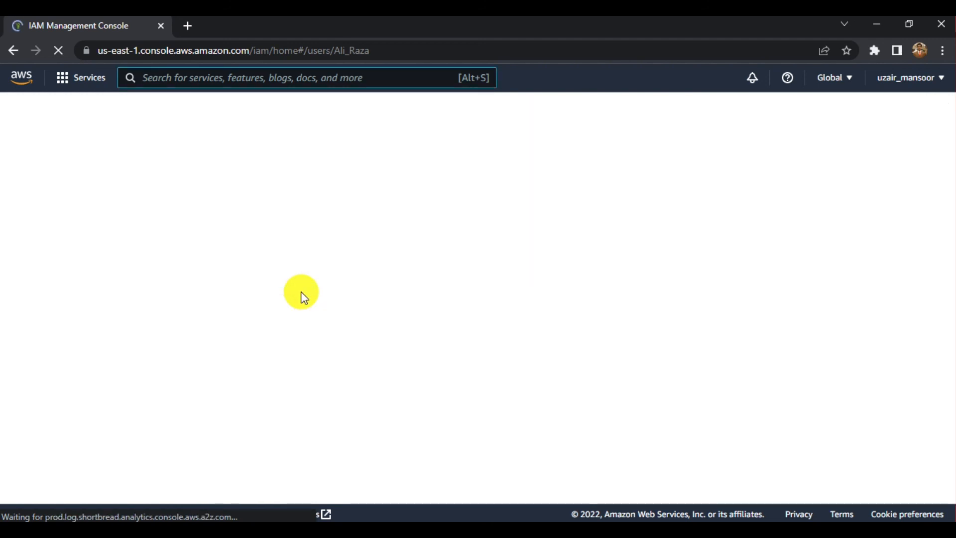
click(43, 165)
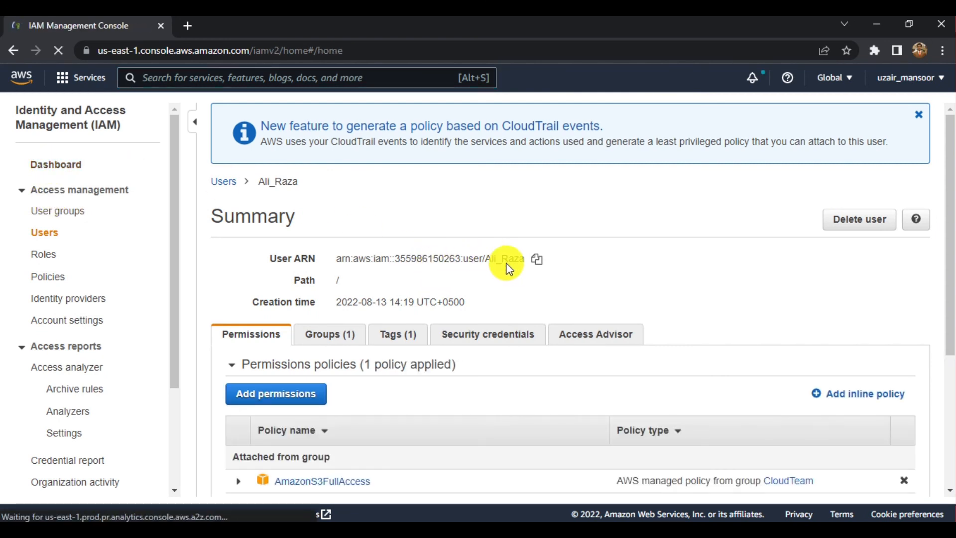
click(55, 165)
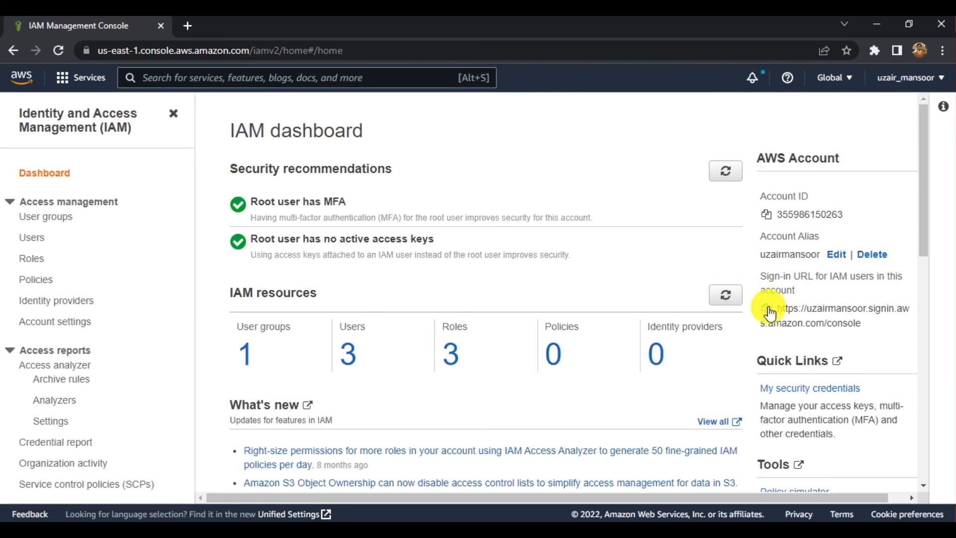
click(767, 308)
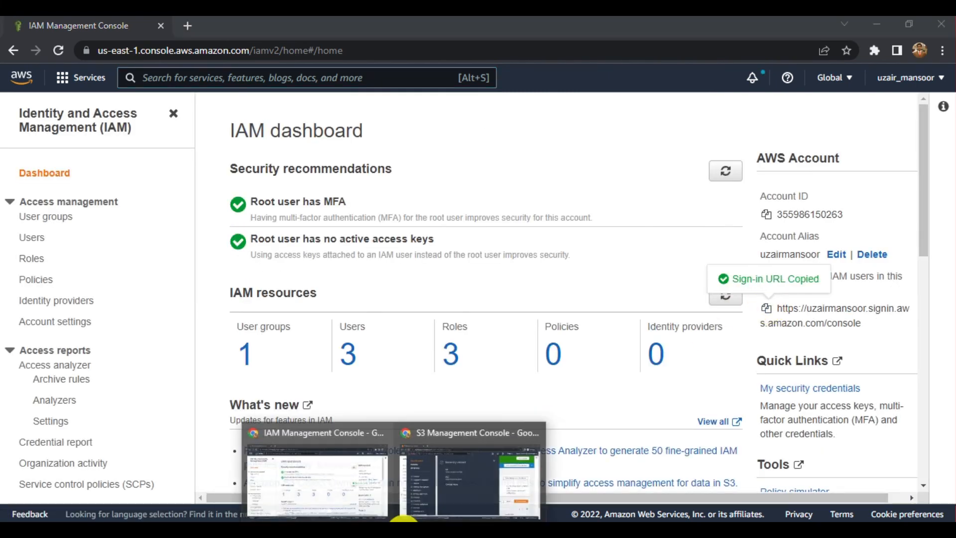
- Load the copied IAM user sign-in URL in the incognito browser window
click(464, 477)
click(280, 51)
key(ctrl+v)
key(Return)
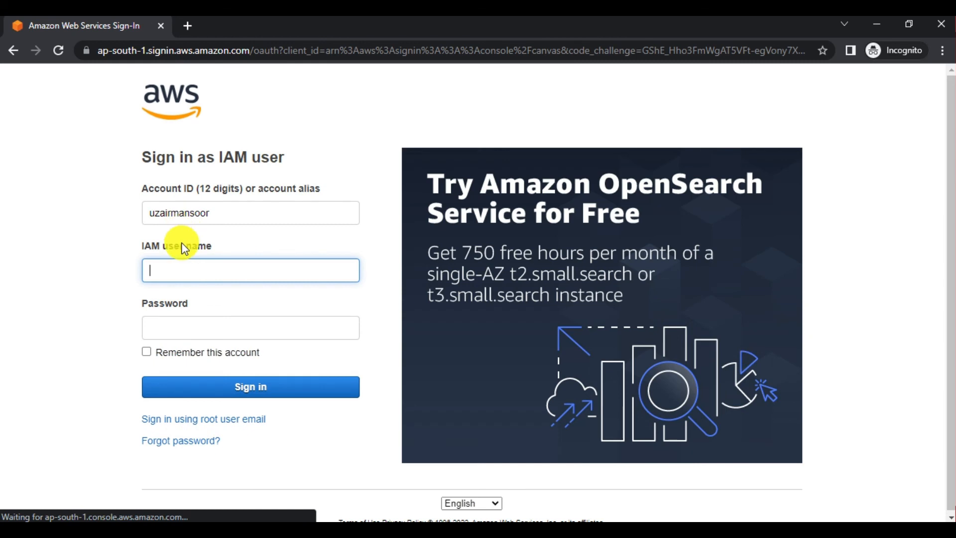
- Sign in with the CloudTeam member's IAM user name and password
click(176, 270)
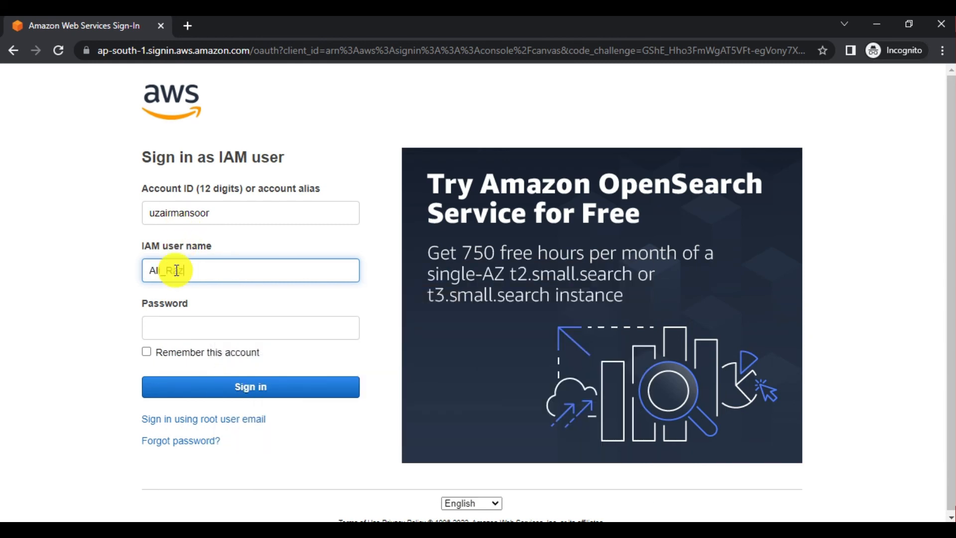
click(193, 331)
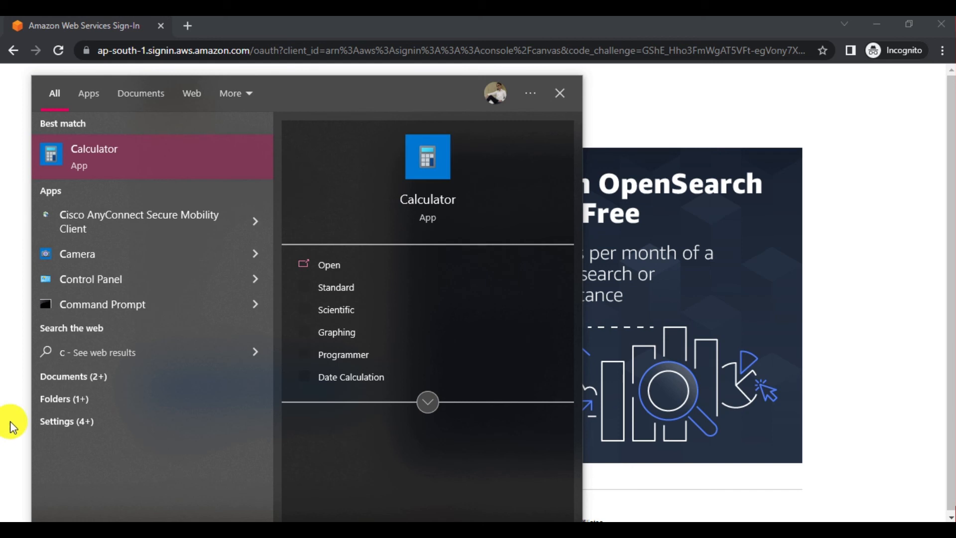
click(10, 423)
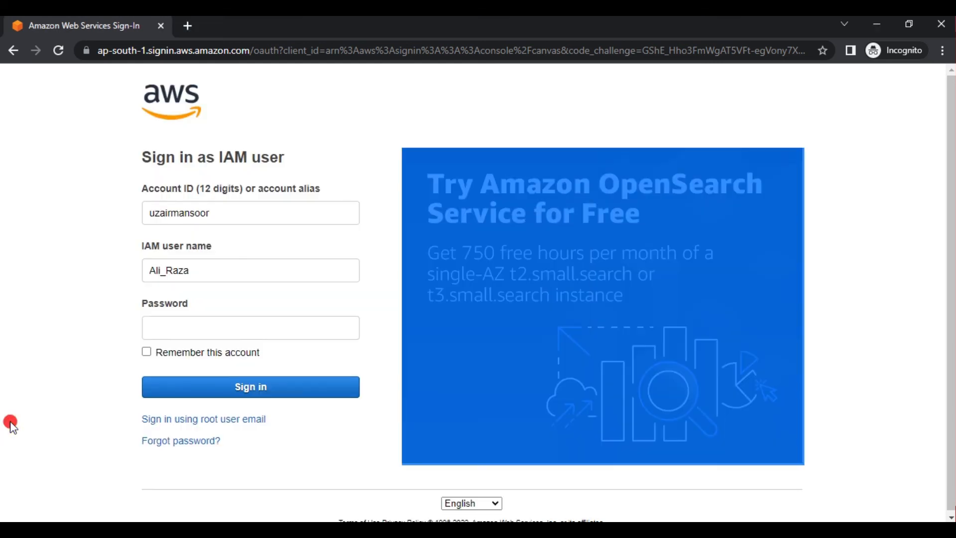
click(174, 328)
text(••)
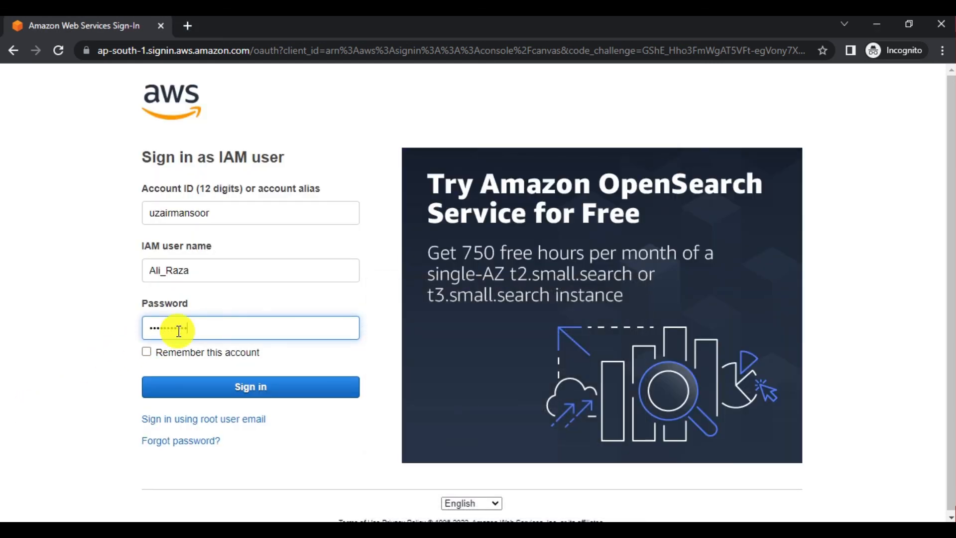
click(193, 385)
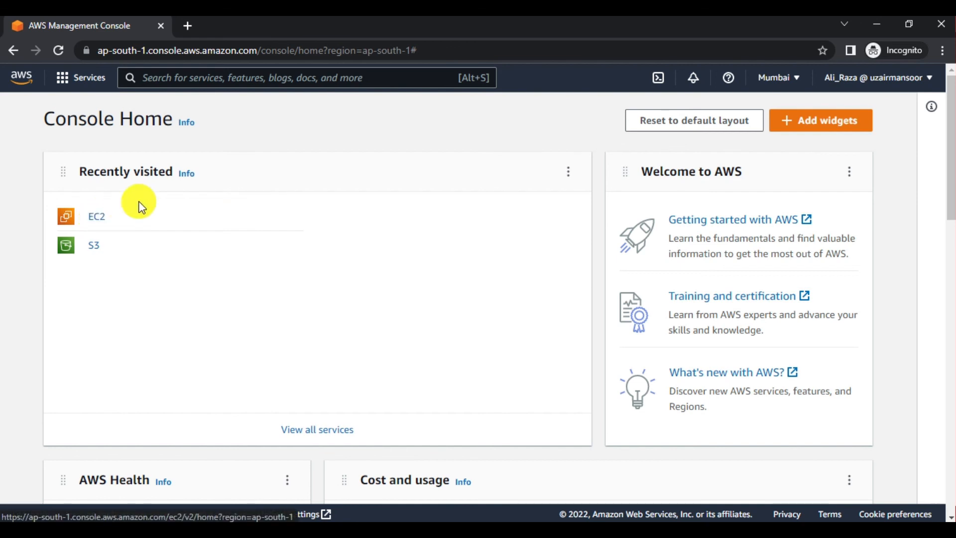
- Open EC2 Instances and highlight the message saying the user is not authorized
click(97, 219)
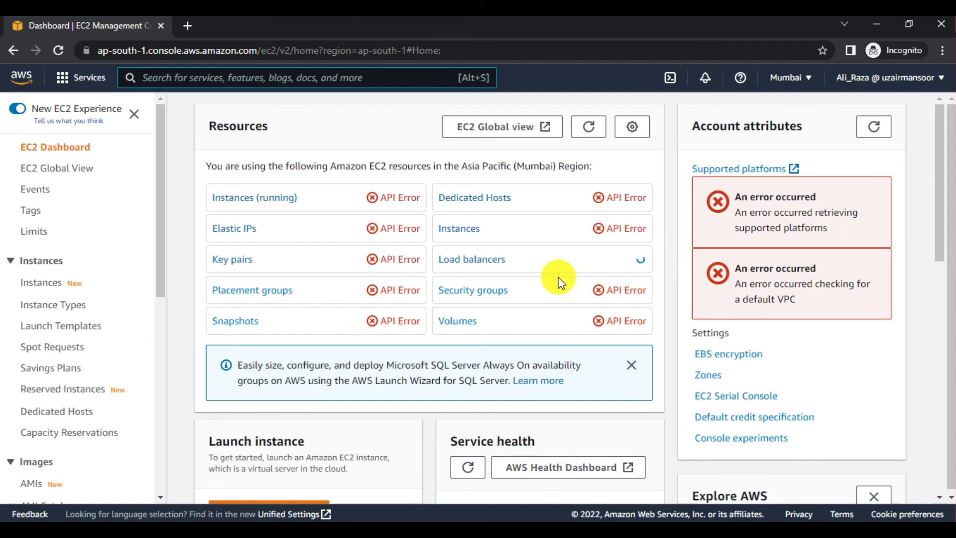
click(36, 284)
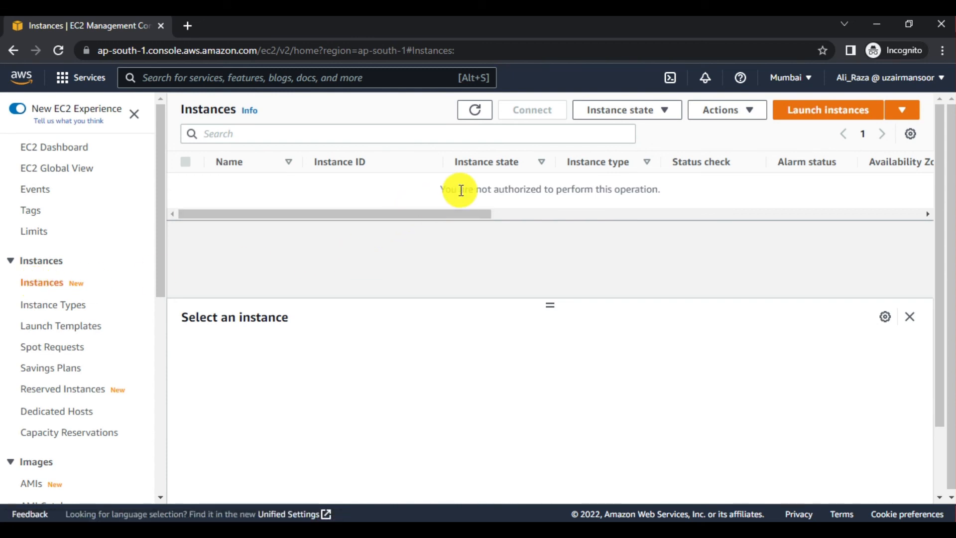
drag(445, 189, 617, 185)
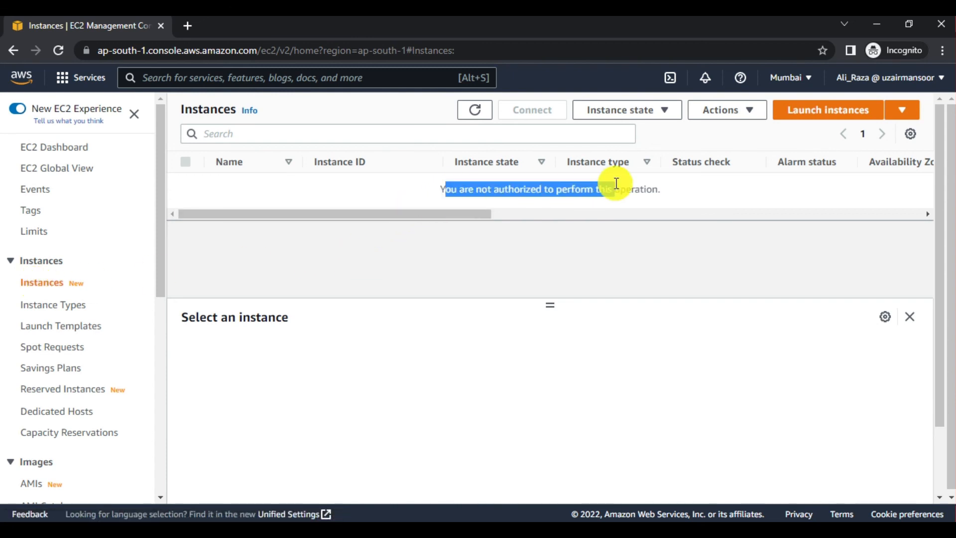
click(617, 185)
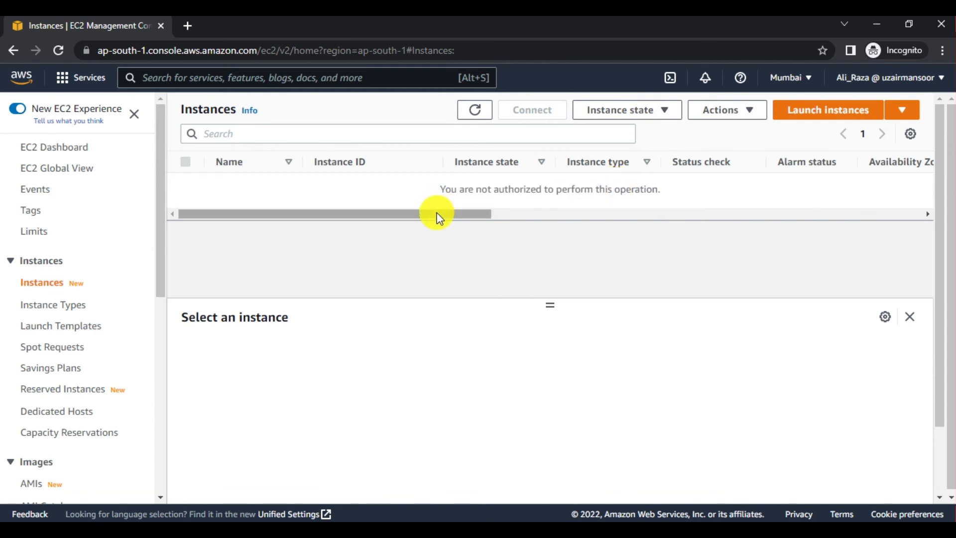
drag(447, 214, 368, 226)
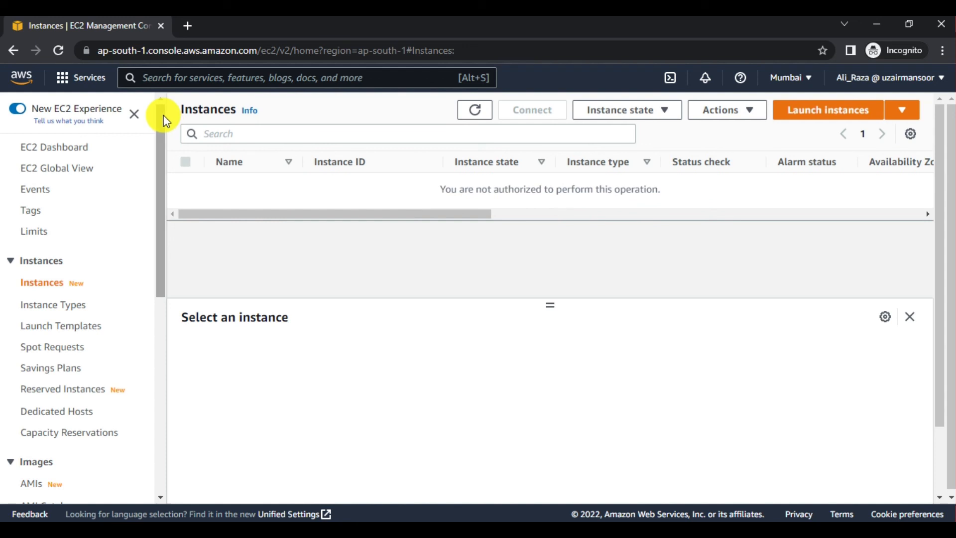
click(172, 77)
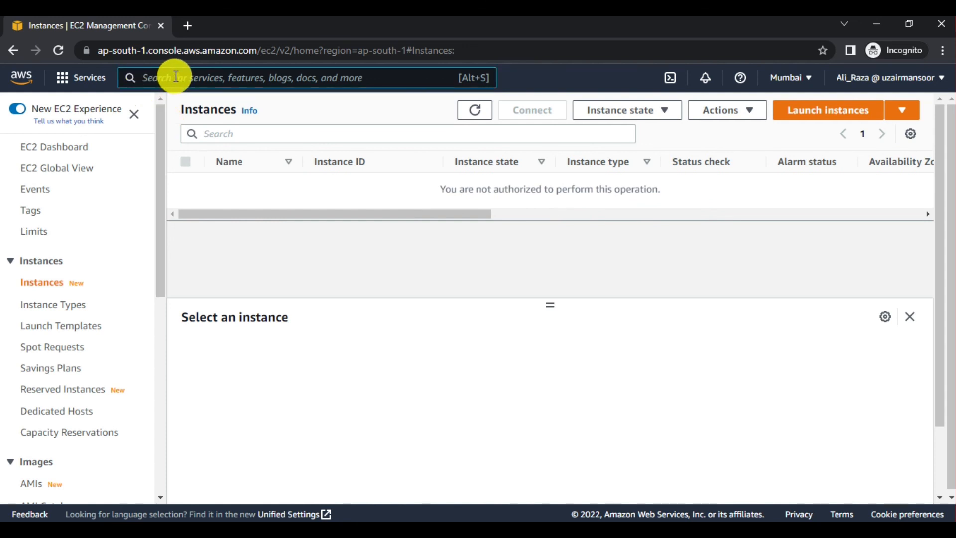
- Find S3 by searching 's3', expand Account snapshot, and begin Create bucket
text(s3)
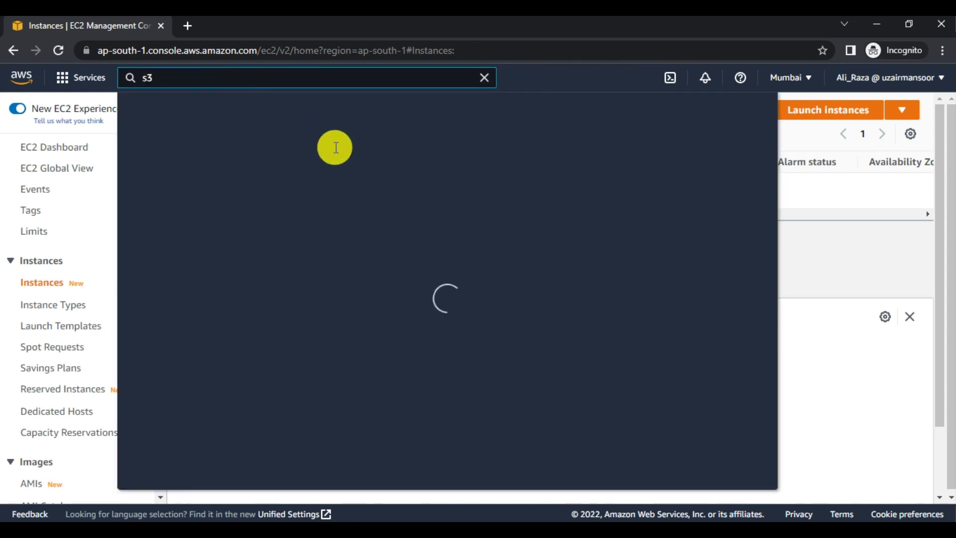
click(338, 186)
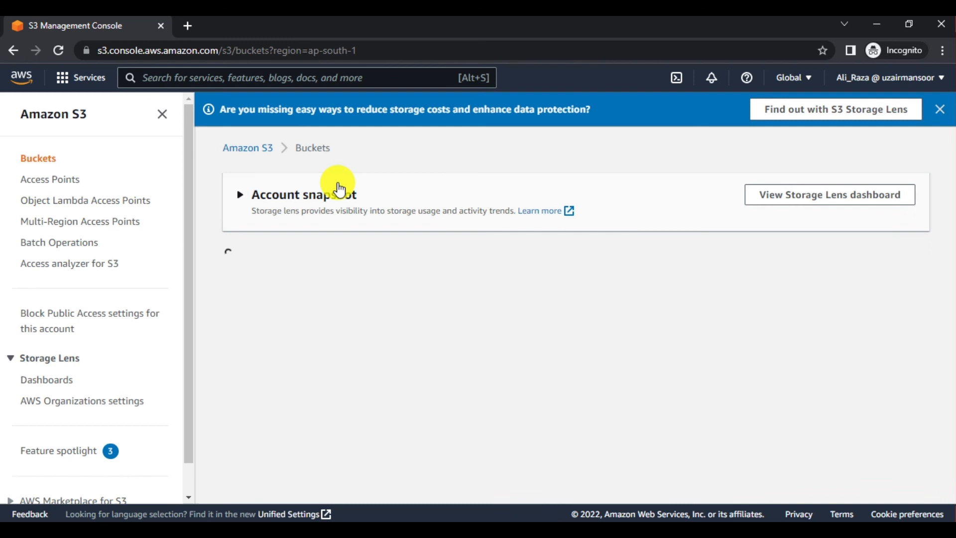
click(339, 190)
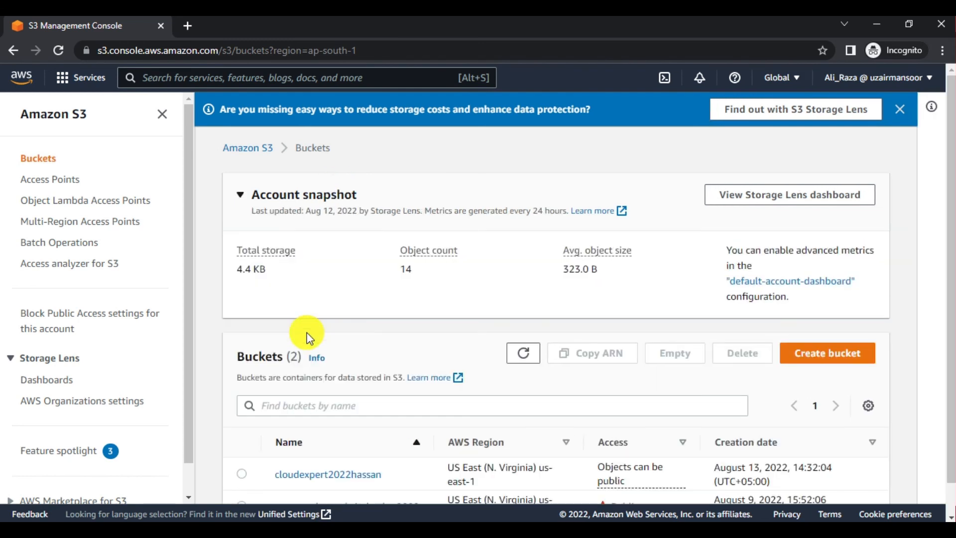
scroll(371, 408, down, 1)
click(817, 321)
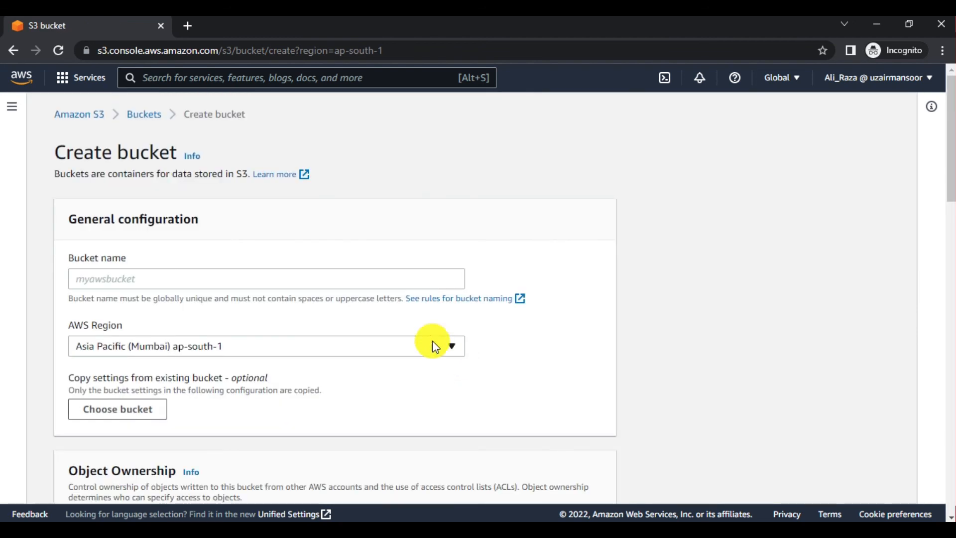
- Enter the bucket name cloudexpertaliraza2022, all lowercase
click(356, 281)
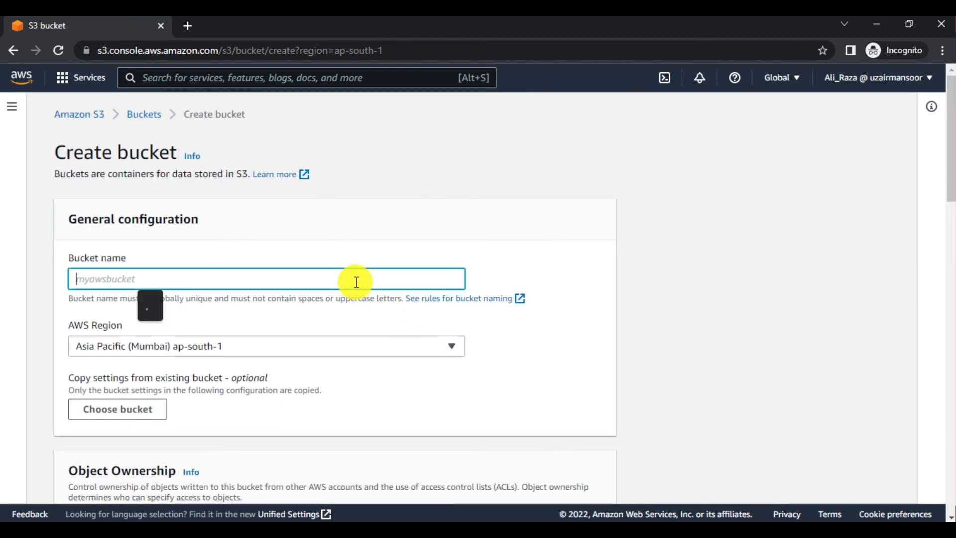
text(Cloudex)
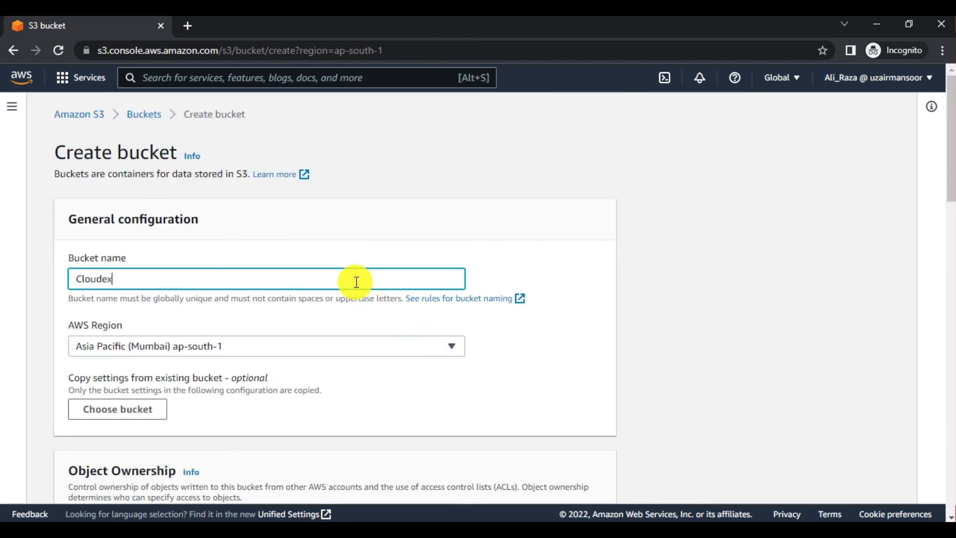
text(perta)
key(Left)
key(Left)
key(Left)
key(Left)
key(Left)
key(Left)
key(Left)
key(Left)
key(Left)
key(Left)
key(Left)
key(BackSpace)
text(c)
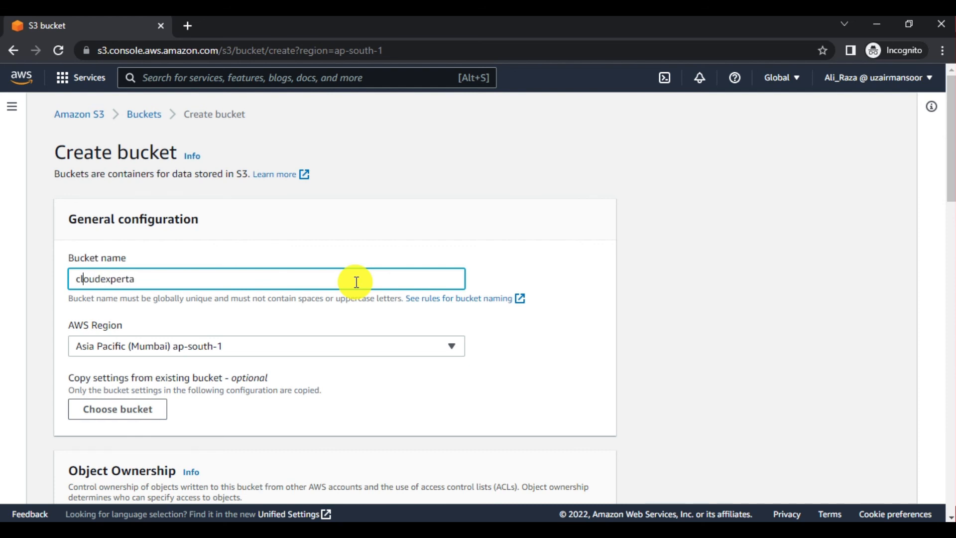
key(End)
text(liraza2022)
- Choose region US East (N. Virginia) us-east-1, keep ACLs disabled, and create the bucket
scroll(331, 327, down, 1)
click(301, 328)
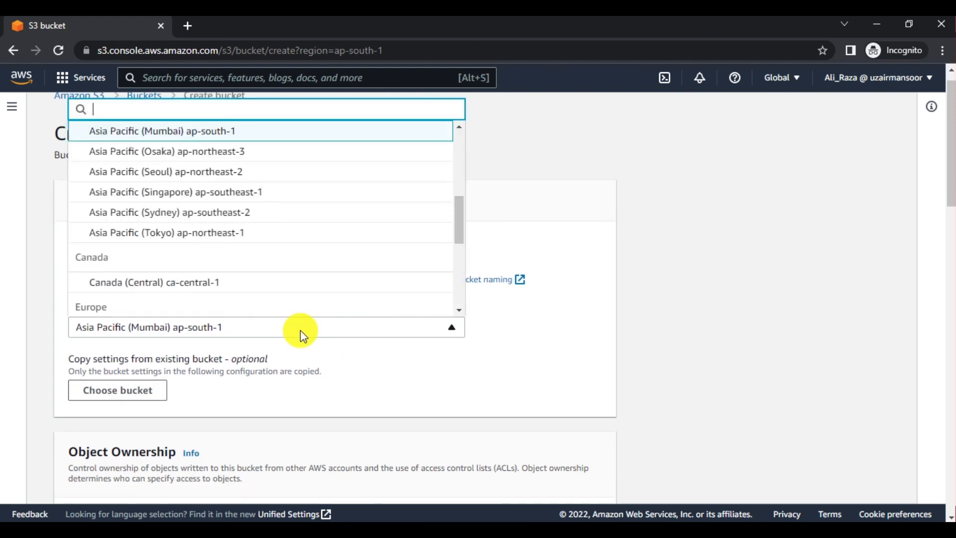
text(vir)
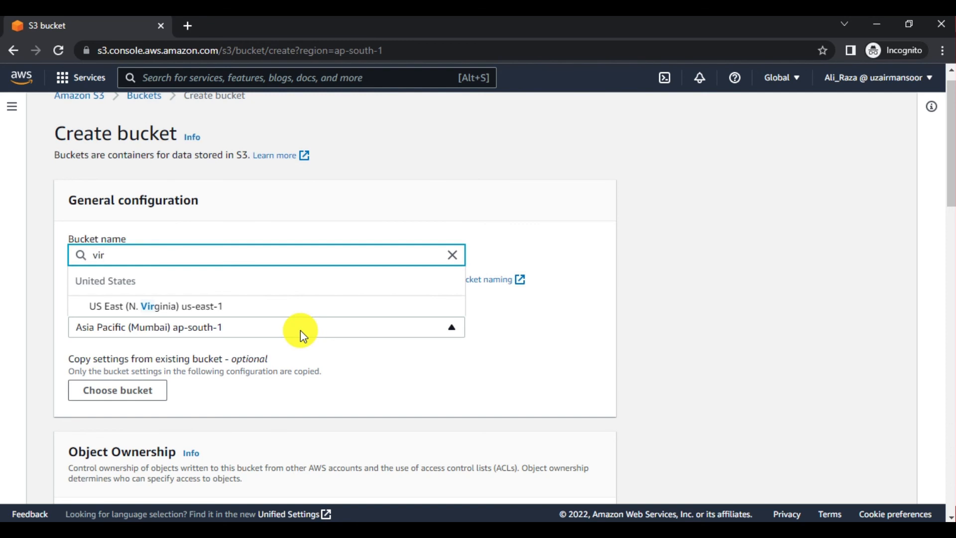
click(279, 310)
scroll(308, 364, down, 2)
scroll(312, 368, down, 2)
click(371, 339)
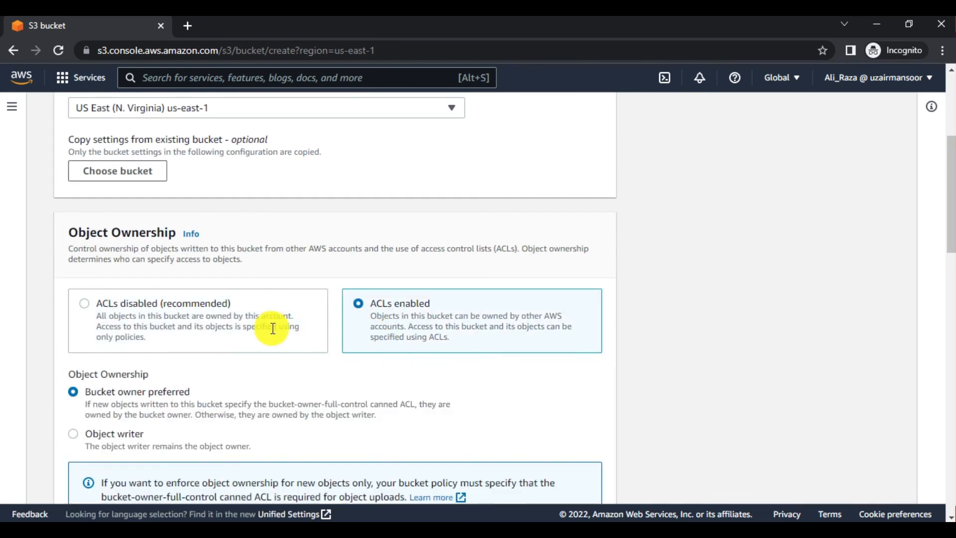
click(272, 331)
scroll(270, 329, down, 4)
scroll(270, 328, down, 10)
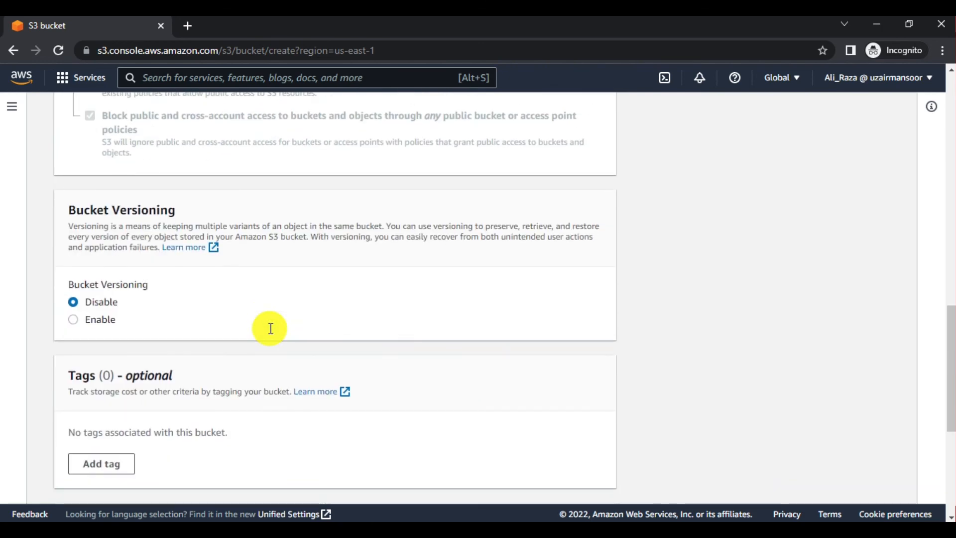
scroll(270, 328, down, 2)
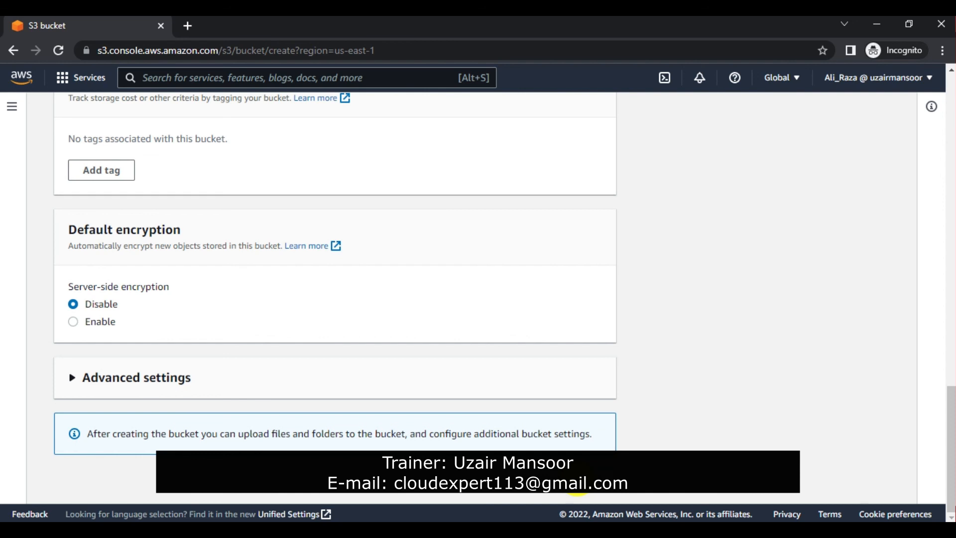
click(578, 479)
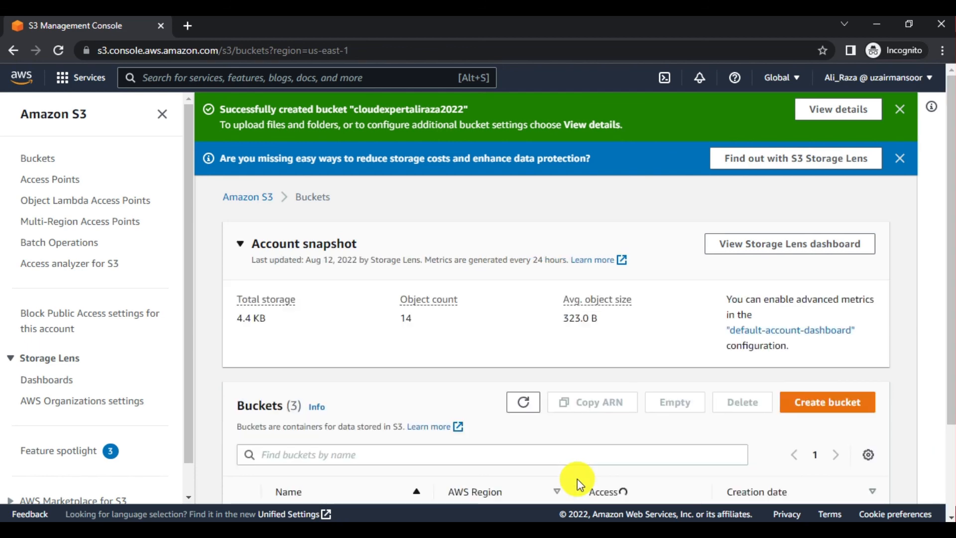
- Open cloudexpertaliraza2022 to confirm 0 objects, then switch back to the IAM console window
scroll(578, 480, down, 2)
scroll(578, 479, down, 1)
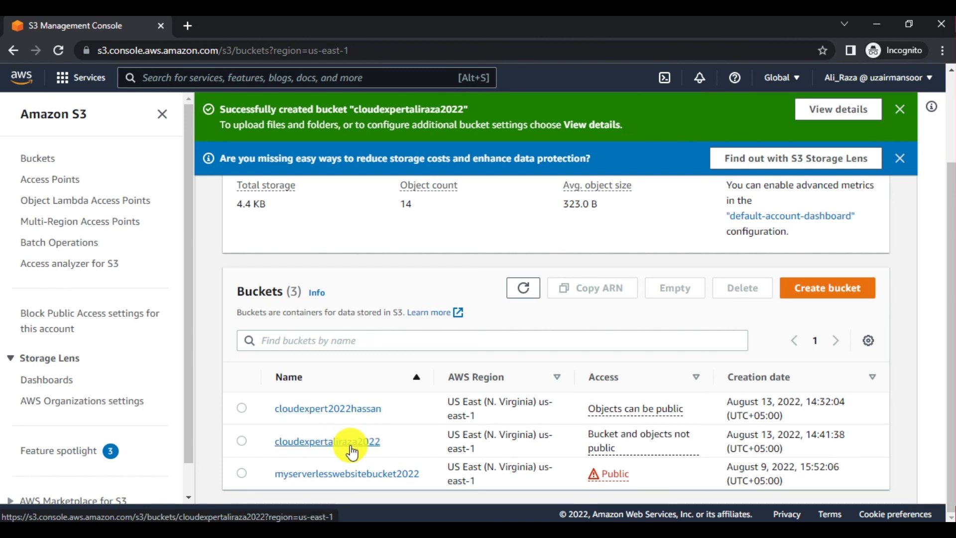
click(352, 452)
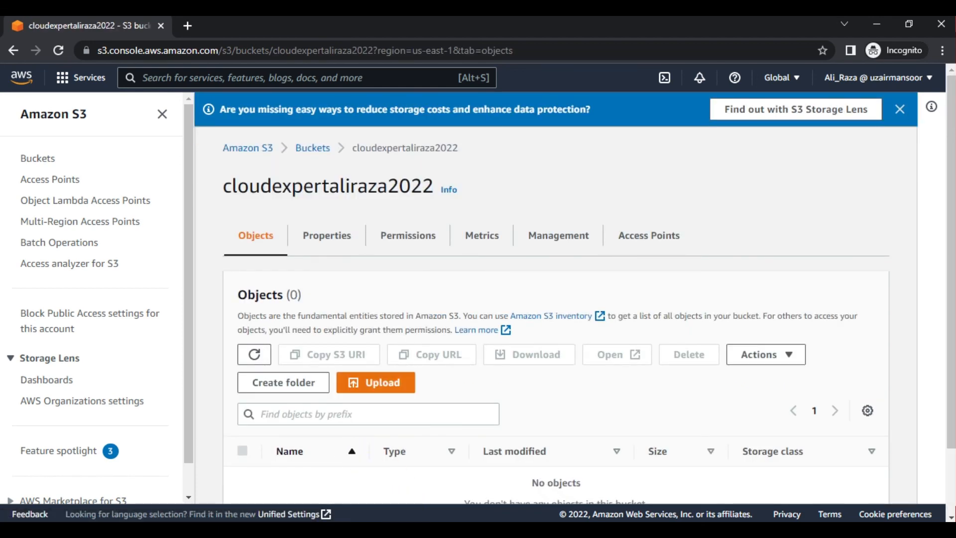
click(331, 482)
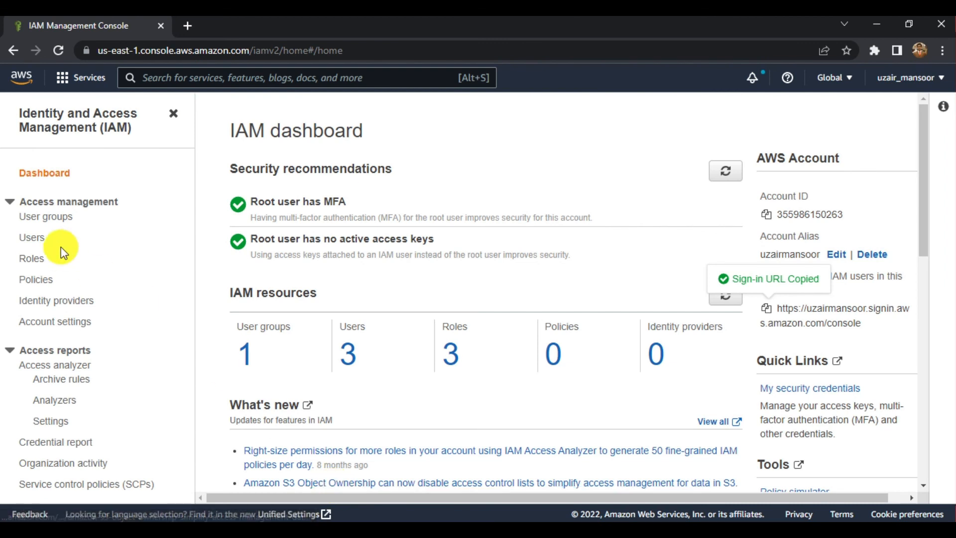
- Open the IAM Users list to review the three users, their groups and last activity
click(26, 241)
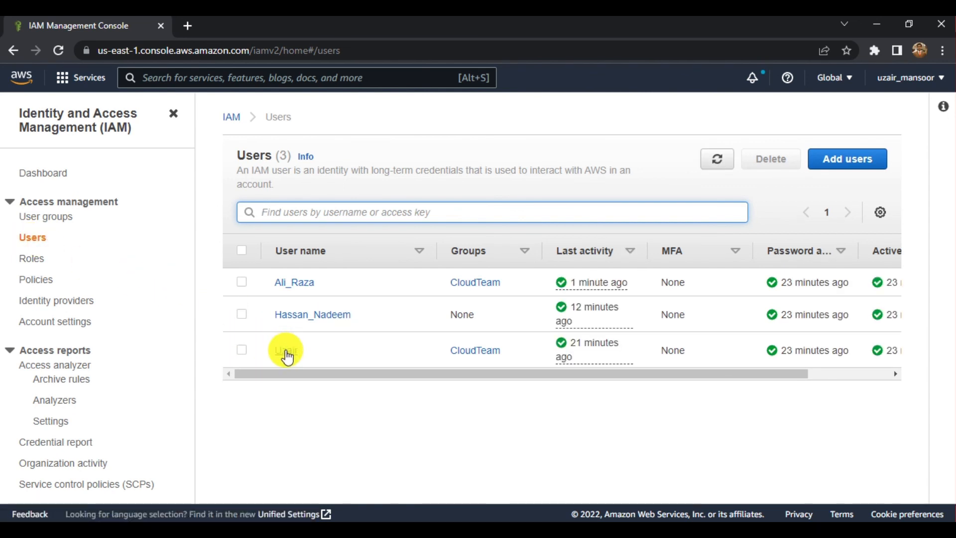
click(296, 400)
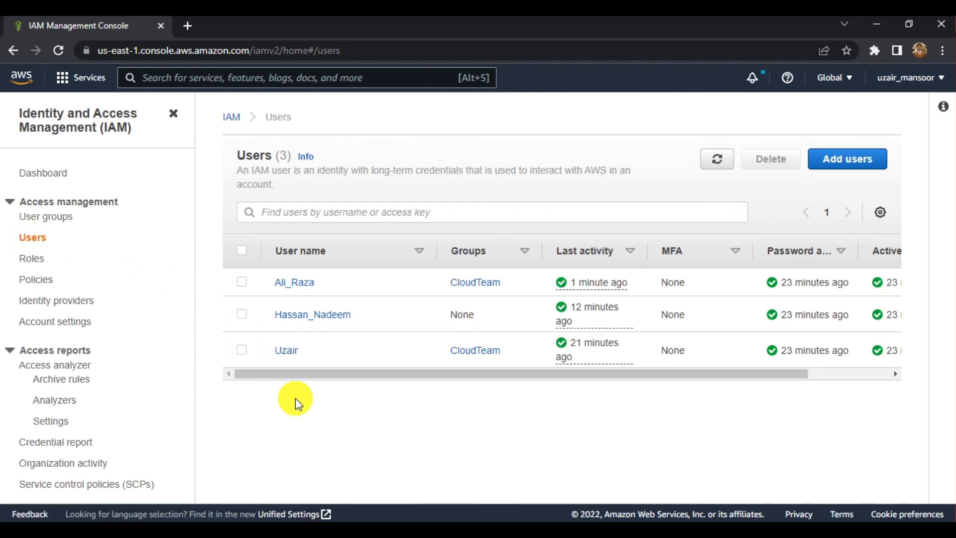